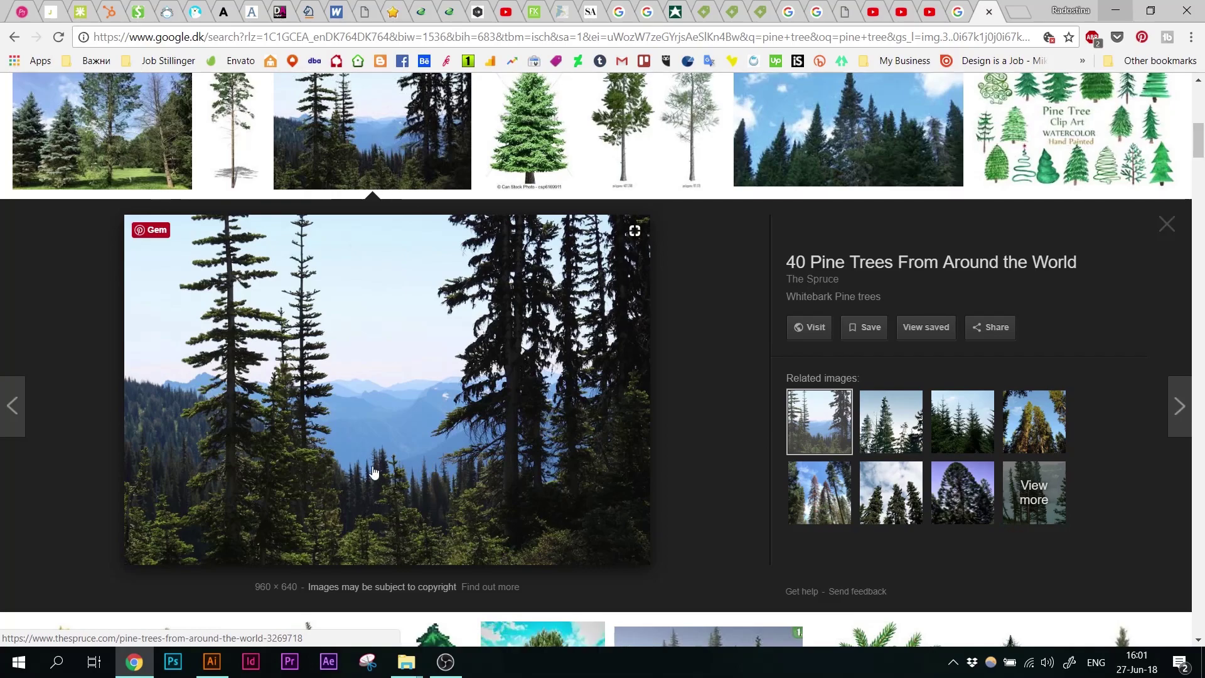
Step: Draw a vertical black line down the artboard with the Line Segment Tool
left_click(212, 662)
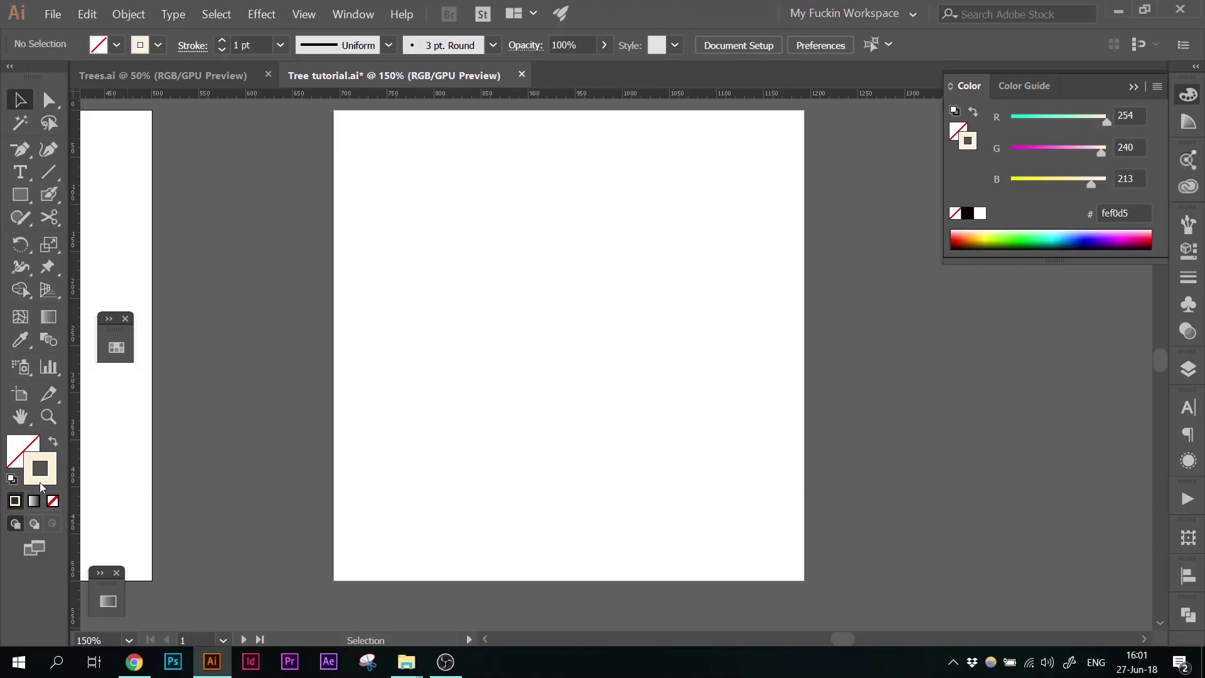
left_click(968, 214)
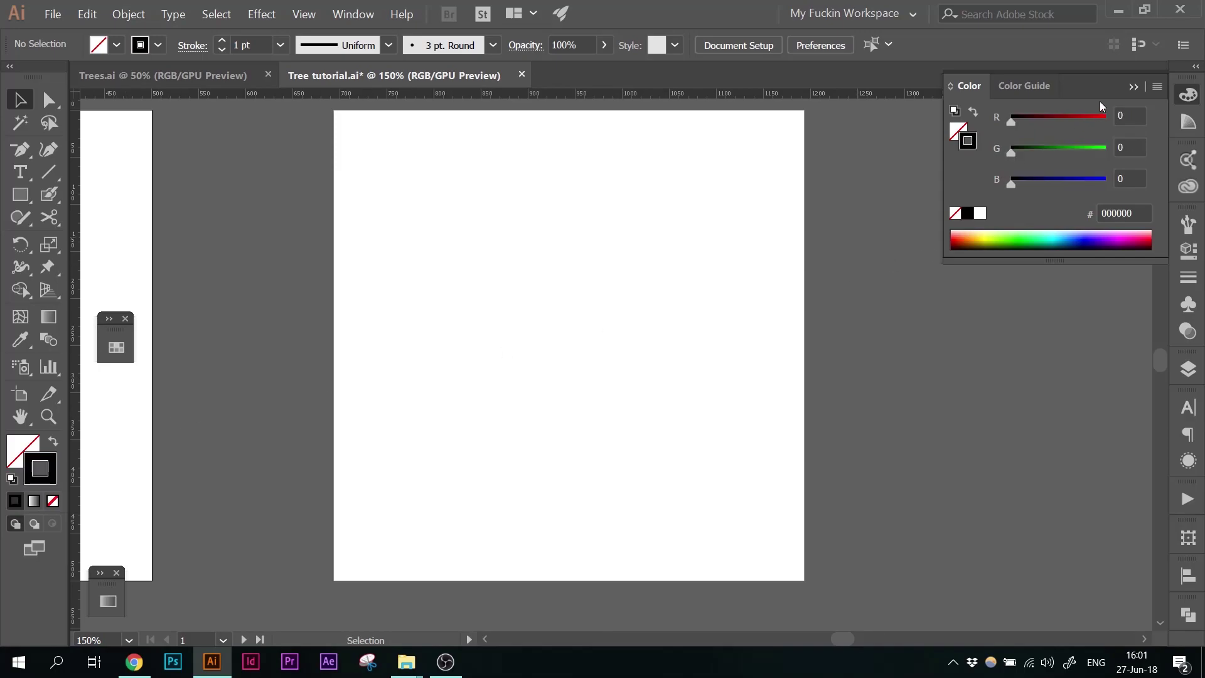
left_click(1133, 88)
left_click(50, 173)
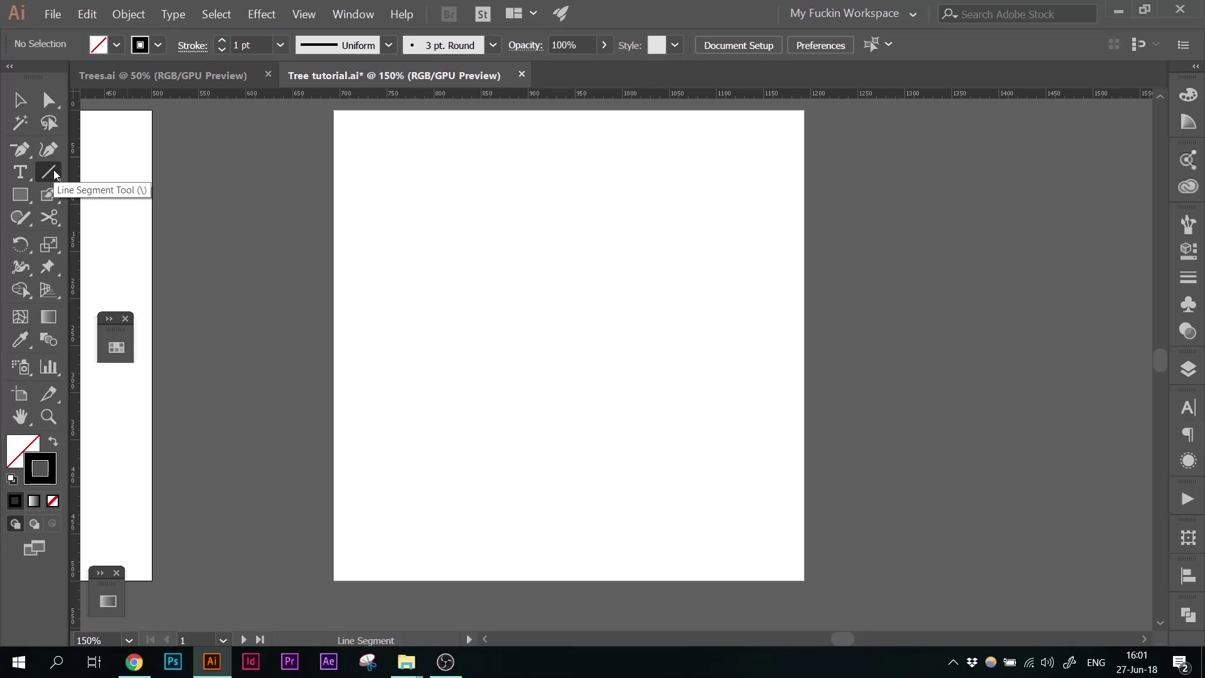
left_click_drag(558, 176, 574, 530)
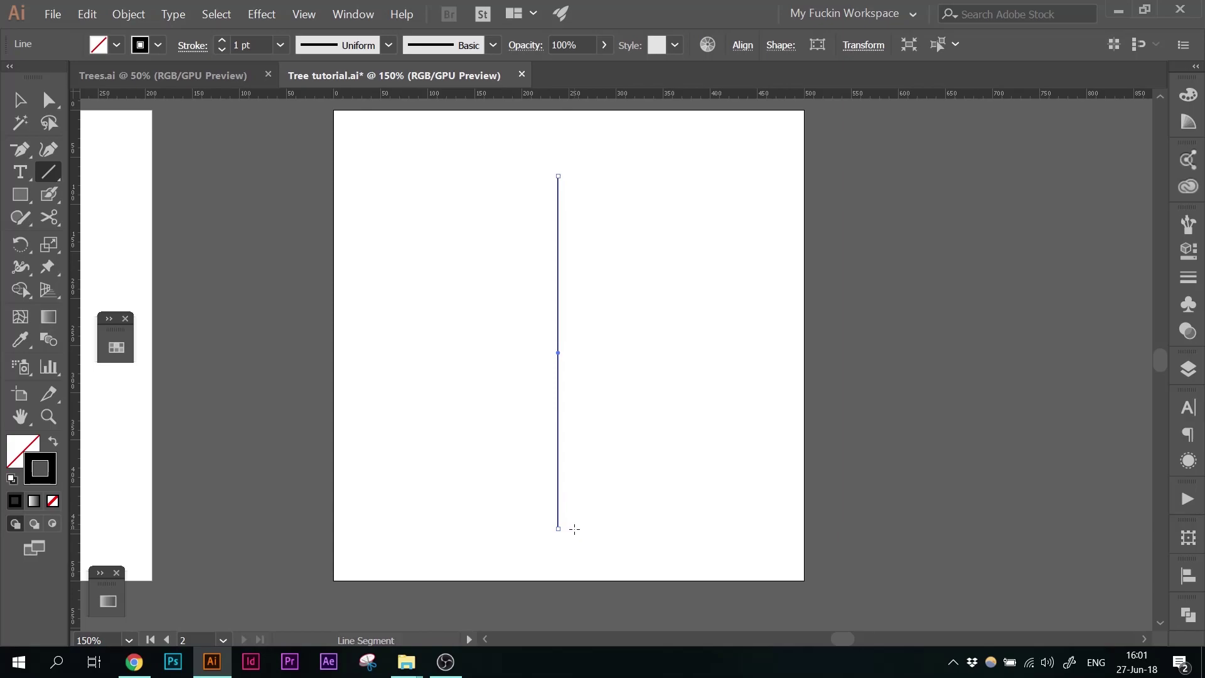
key("v")
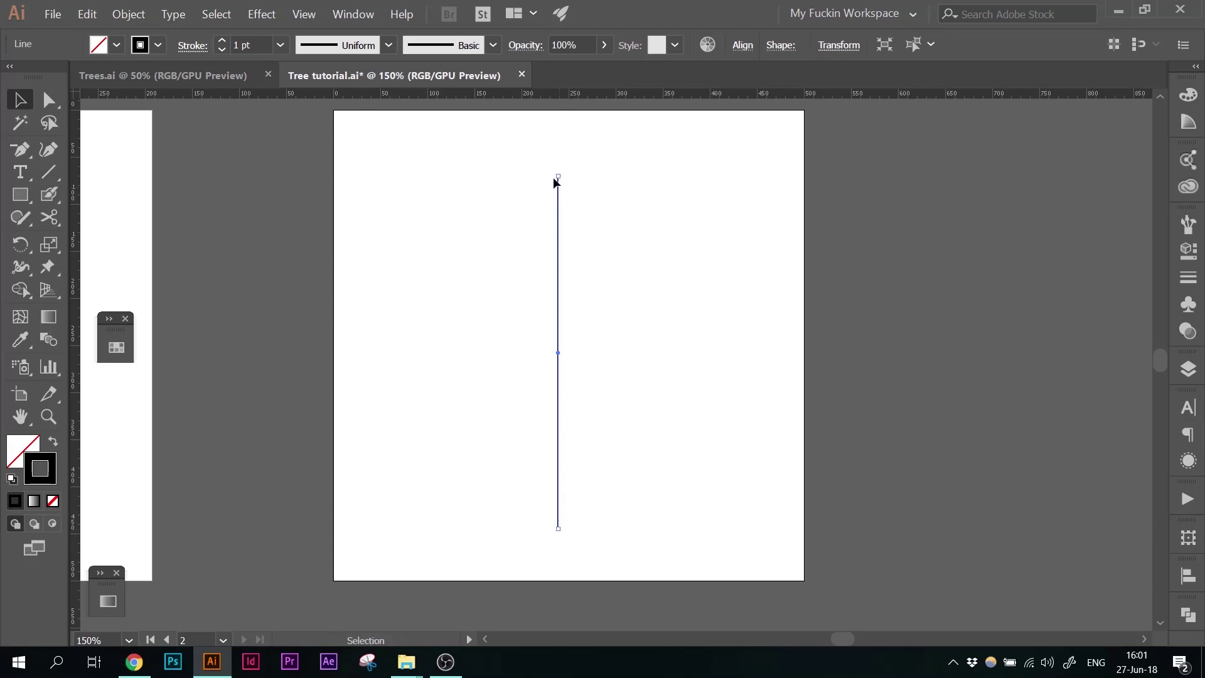
Step: Apply Width Profile 4 at 14 pt and flip it so the base is thickest
left_click(321, 47)
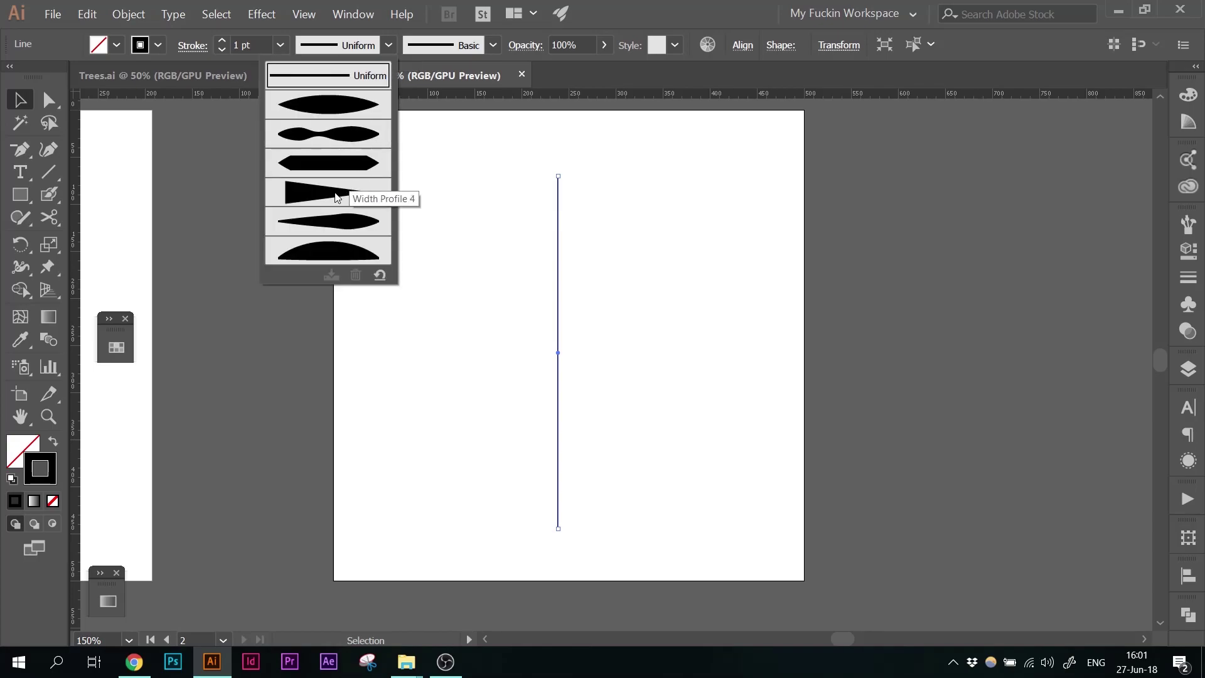
left_click(338, 199)
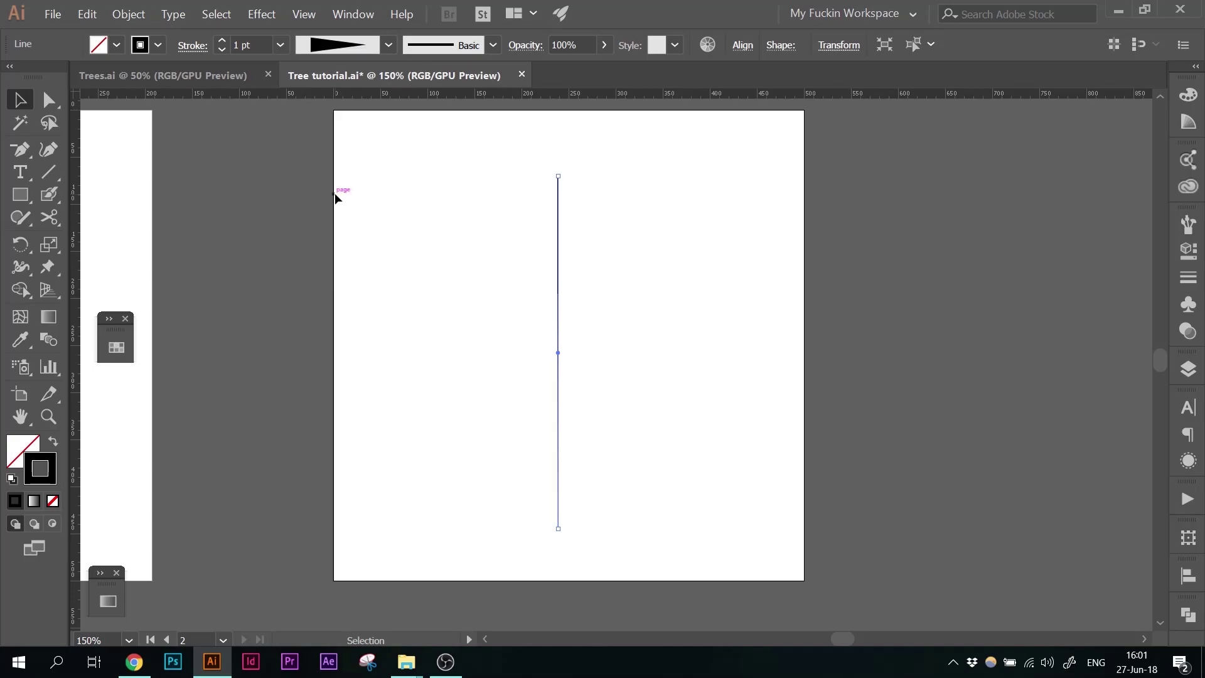
left_click(222, 40)
left_click(223, 41)
left_click(223, 40)
left_click(222, 40)
left_click(222, 40)
left_click(223, 41)
left_click(222, 40)
left_click(222, 40)
left_click(223, 40)
left_click(1188, 277)
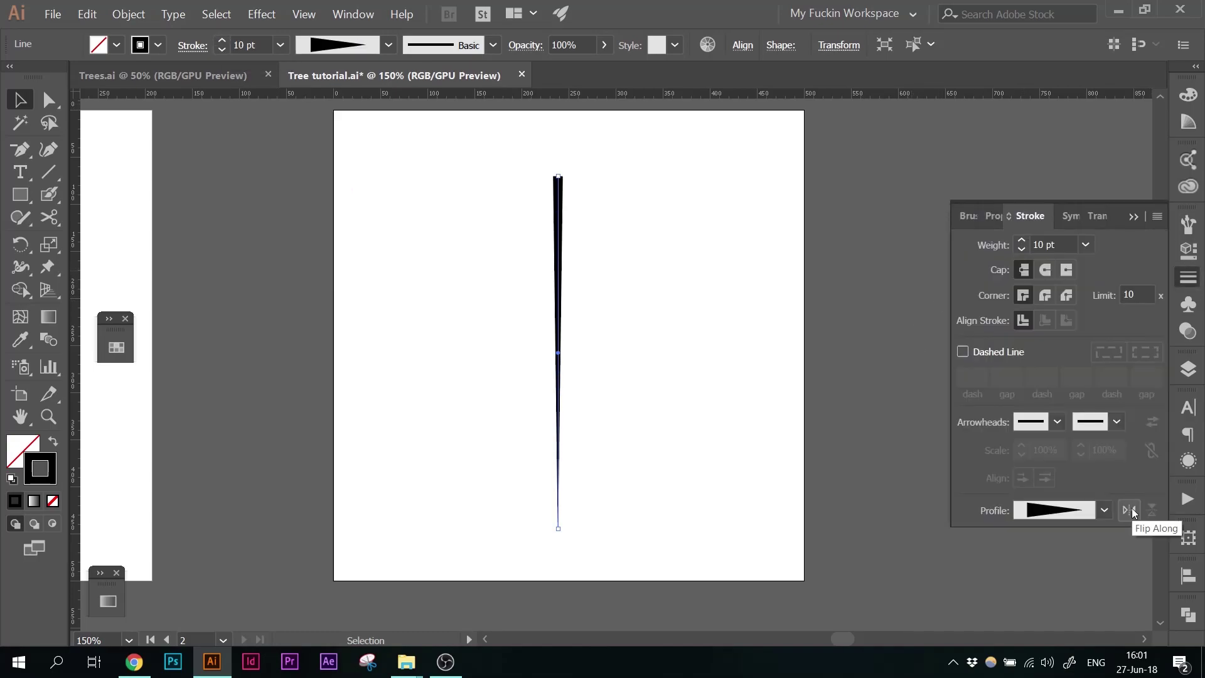
left_click(1130, 510)
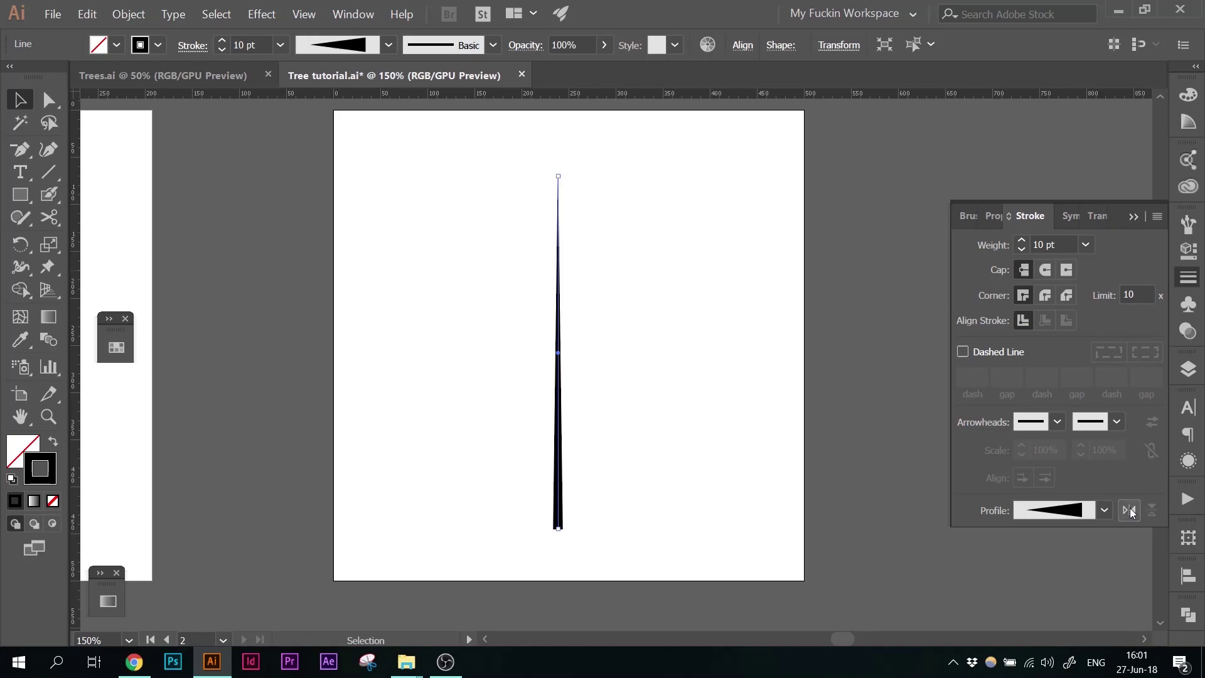
left_click(1133, 216)
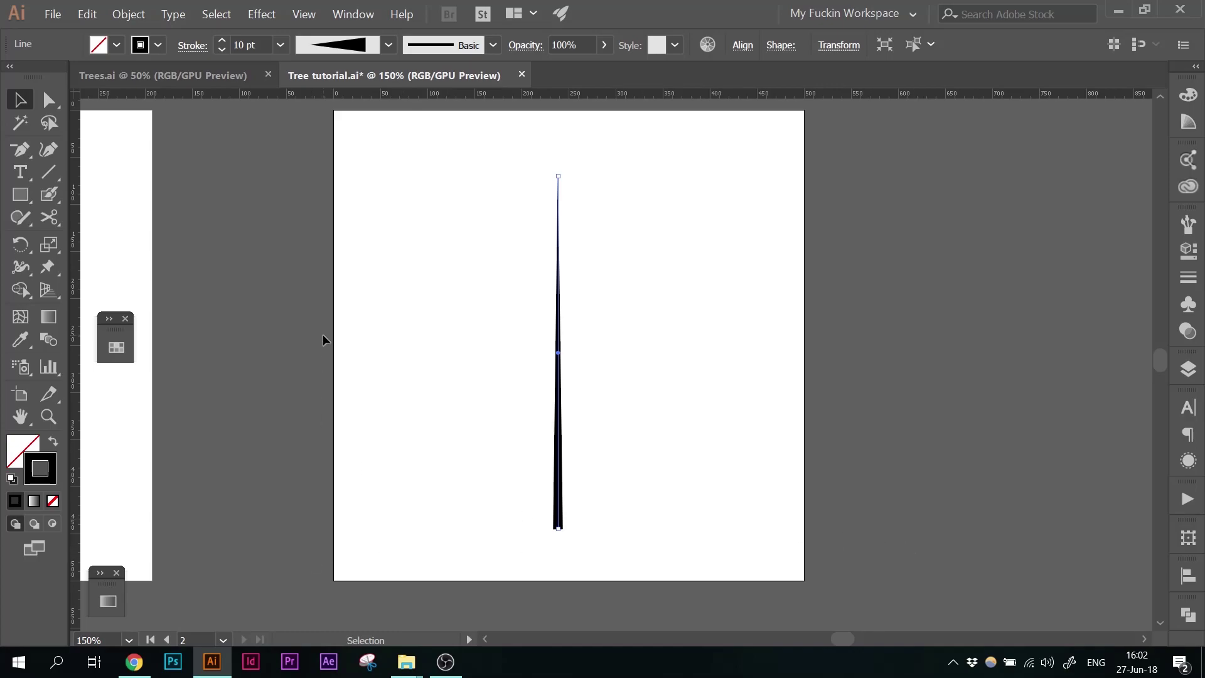
scroll(222, 49, "up", 5)
Step: Keep the trunk at 14 pt, deselect it, and switch to the Pen Tool near the trunk top
left_click(222, 51)
left_click(406, 272)
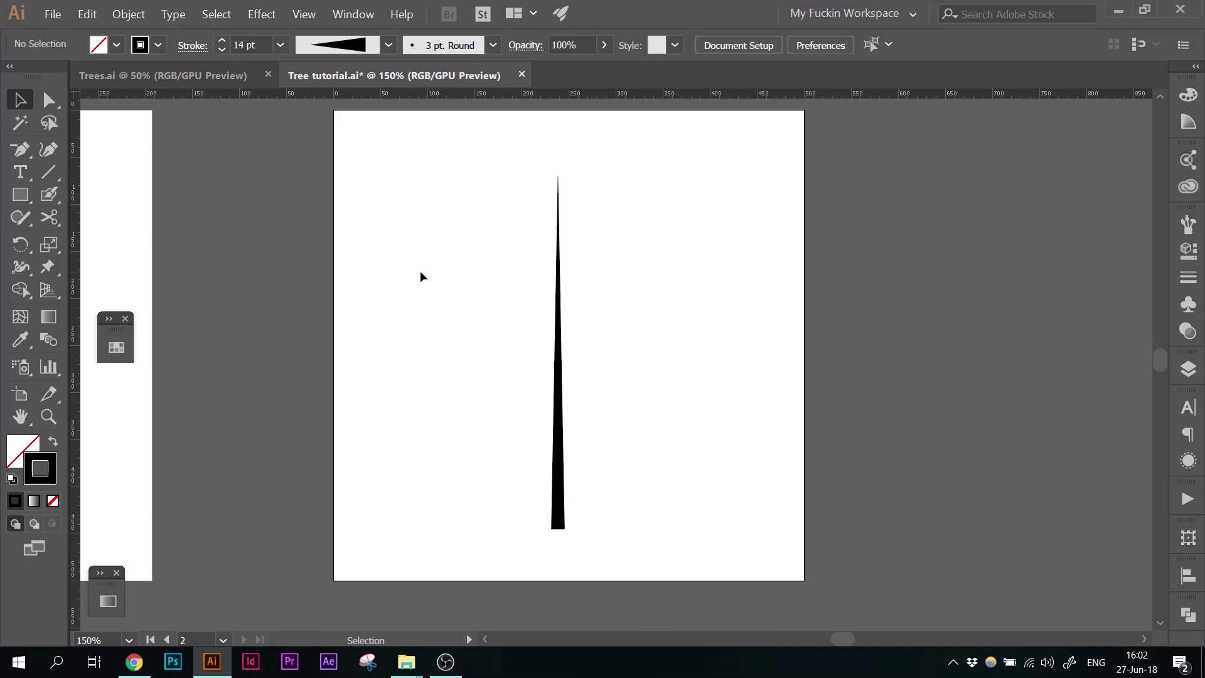
left_click(21, 149)
left_click(78, 149)
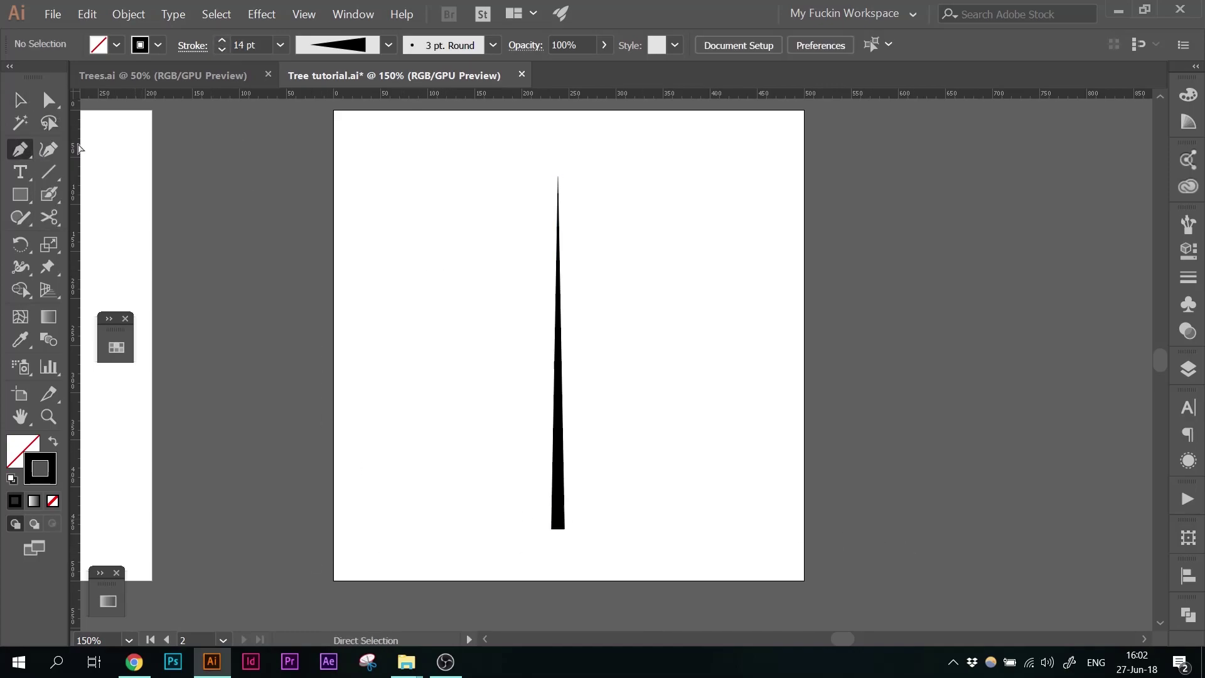
left_click_drag(255, 264, 601, 304)
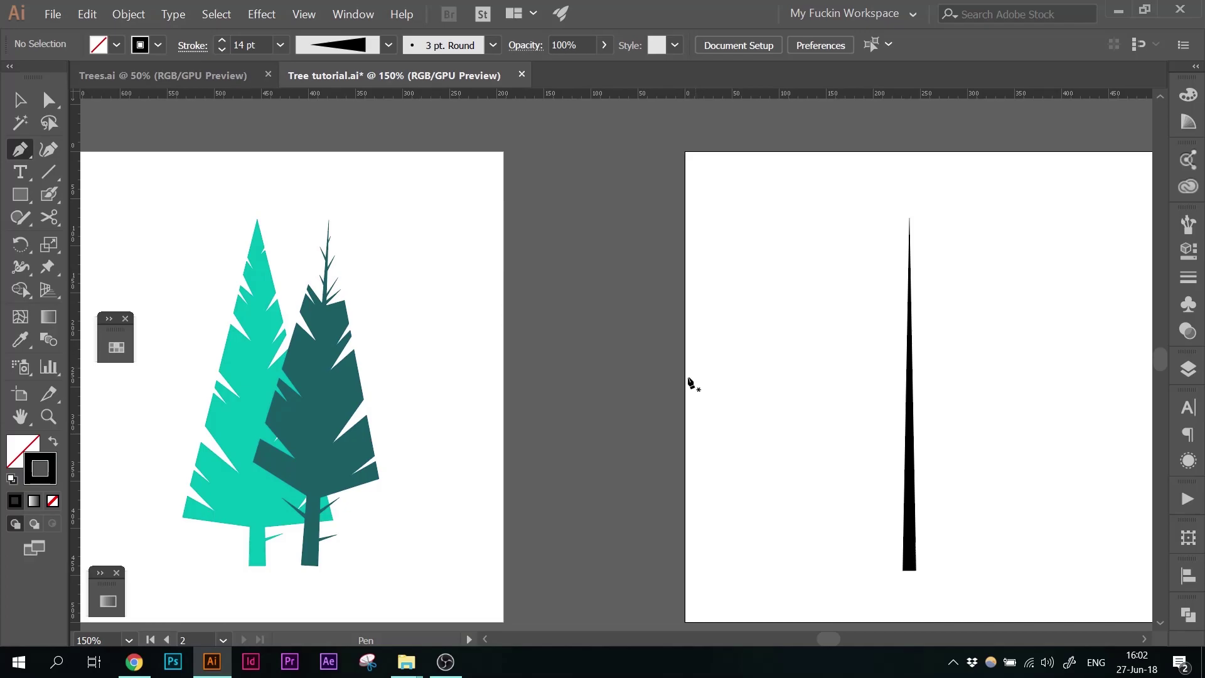
left_click_drag(694, 376, 522, 299)
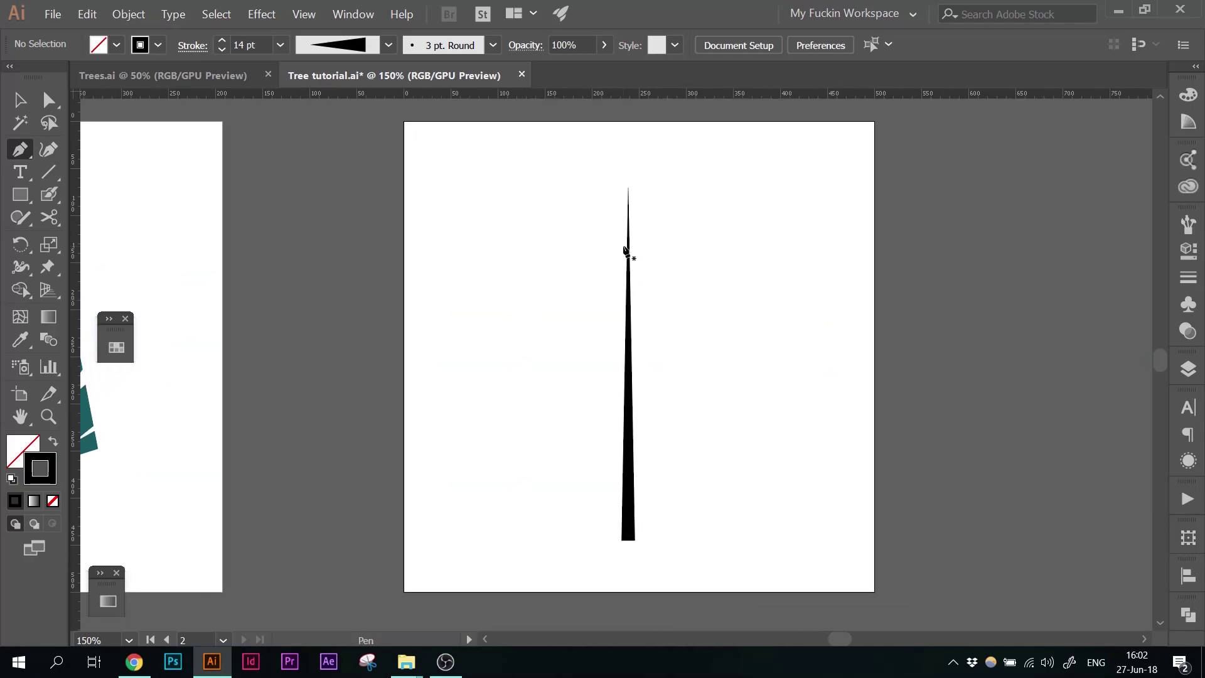
scroll(627, 251, "up", 3)
left_click_drag(627, 253, 548, 341)
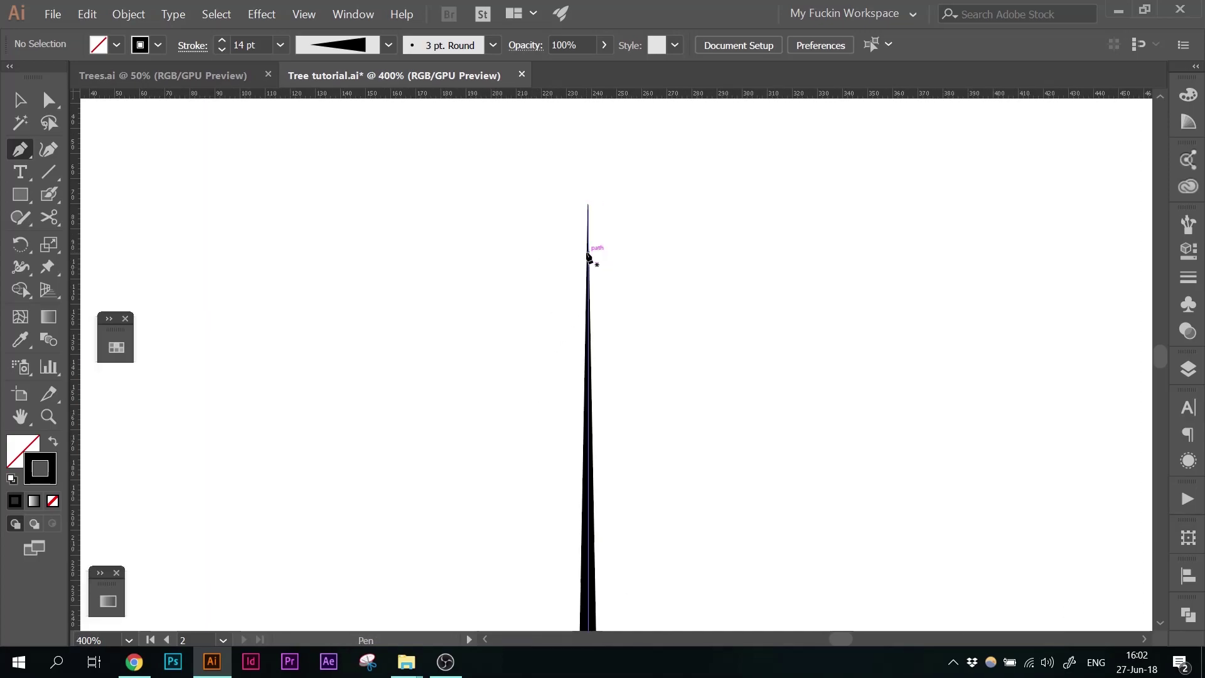
scroll(589, 258, "up", 1)
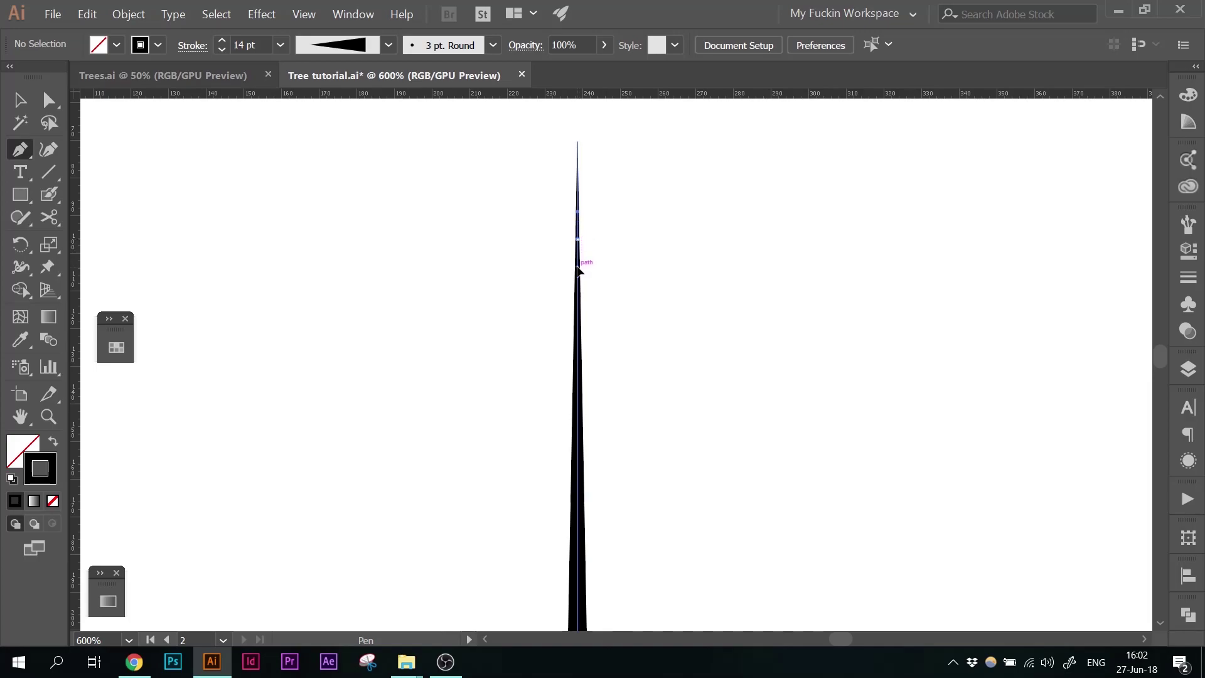
Step: Draw a curved branch hooking down and left from the trunk's upper edge
left_click(578, 269)
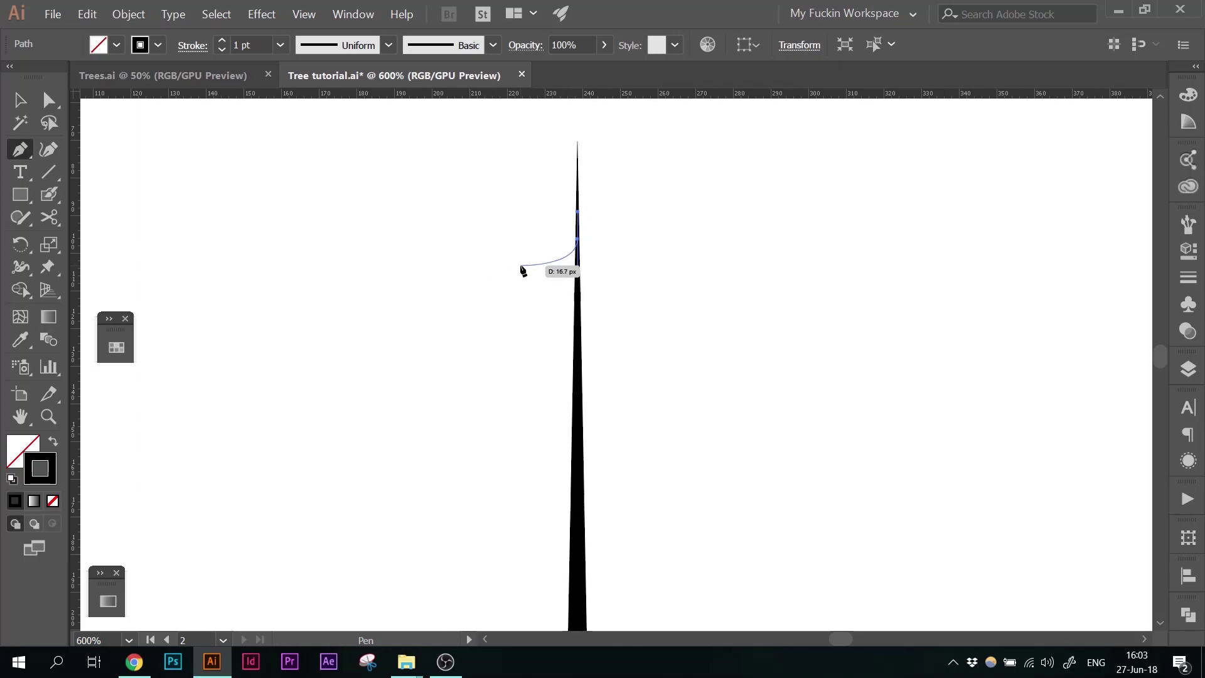
left_click_drag(521, 270, 514, 263)
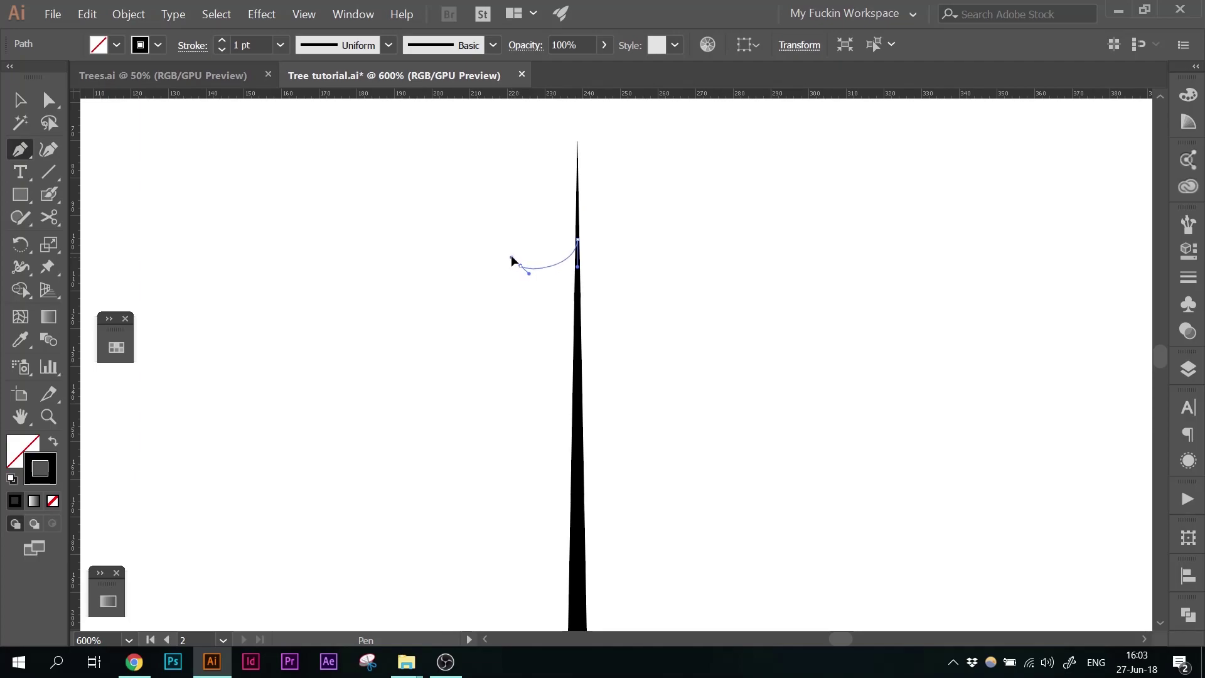
left_click_drag(512, 261, 504, 242)
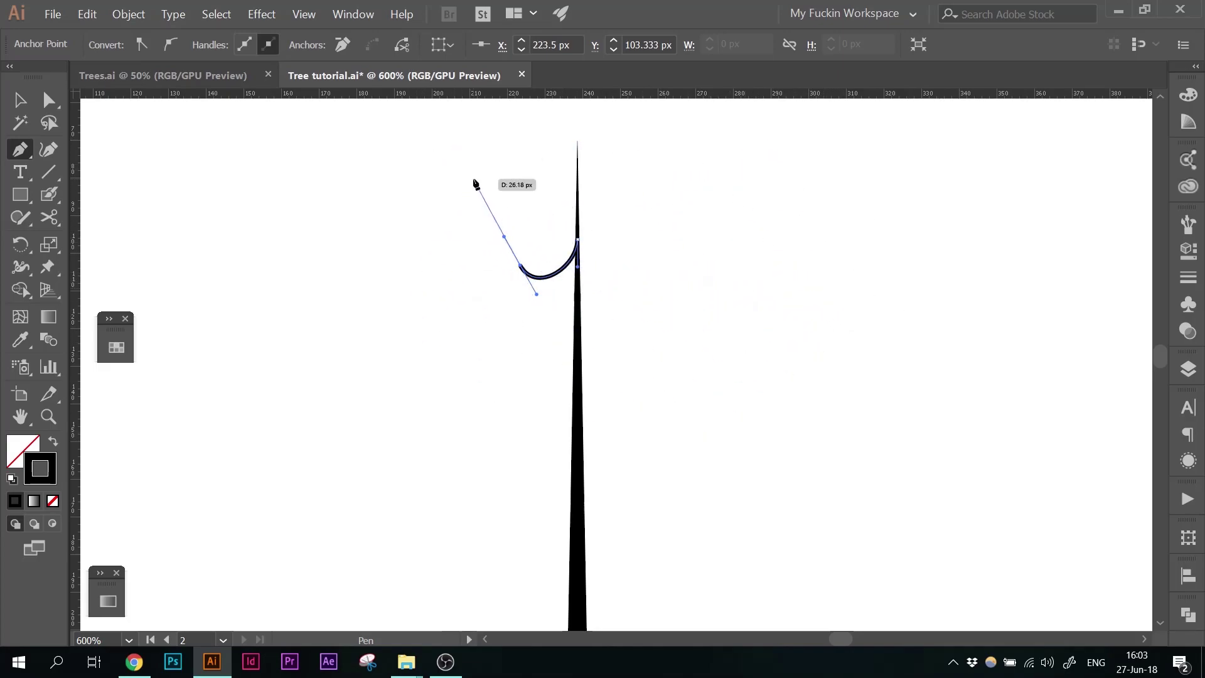
key("ctrl")
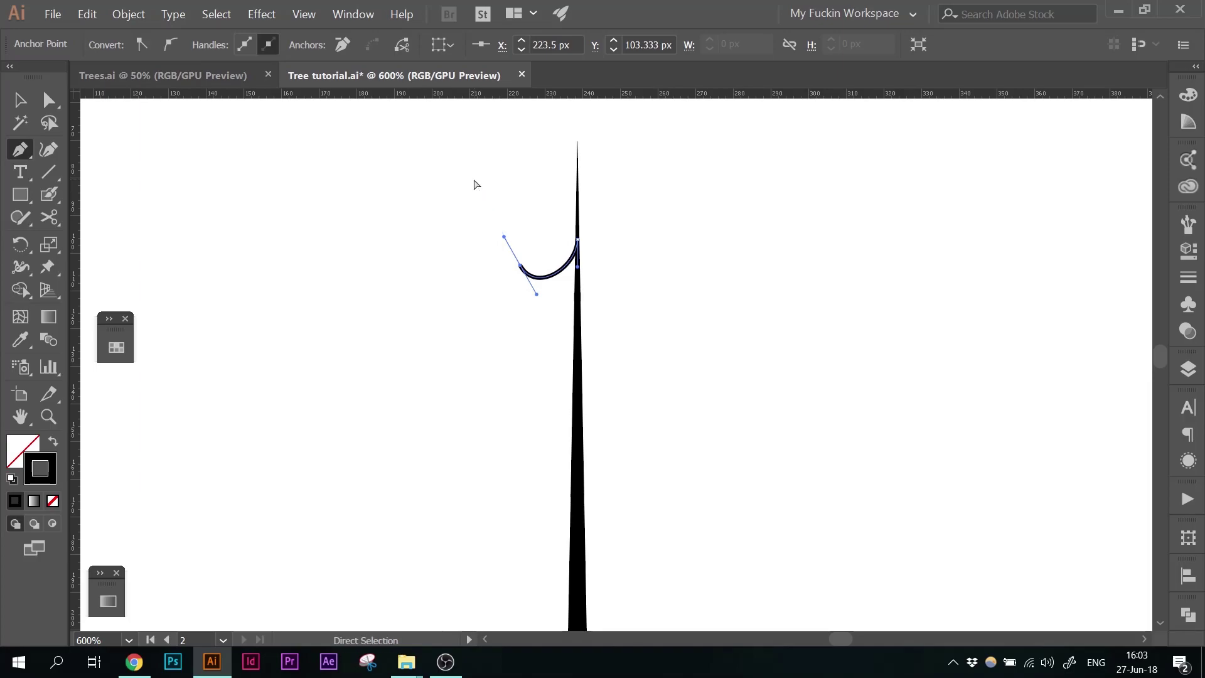
left_click(475, 184, "ctrl")
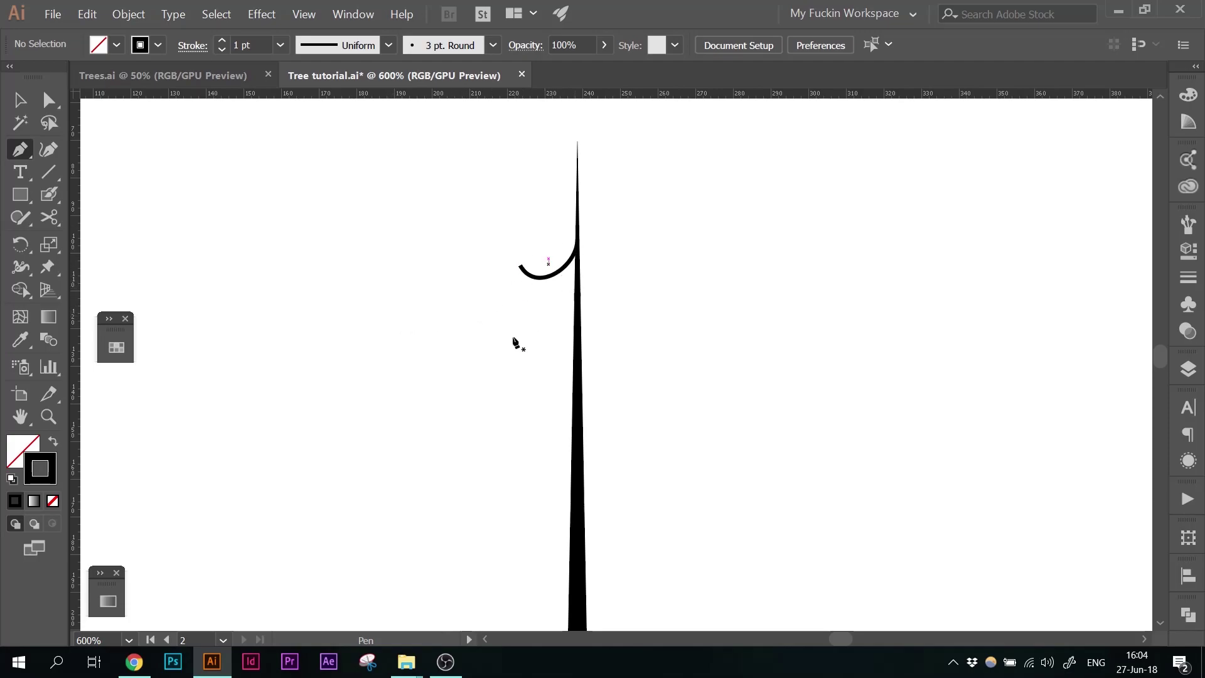
Step: Compare with the pine reference photo, then add another branch below the first one
left_click(134, 662)
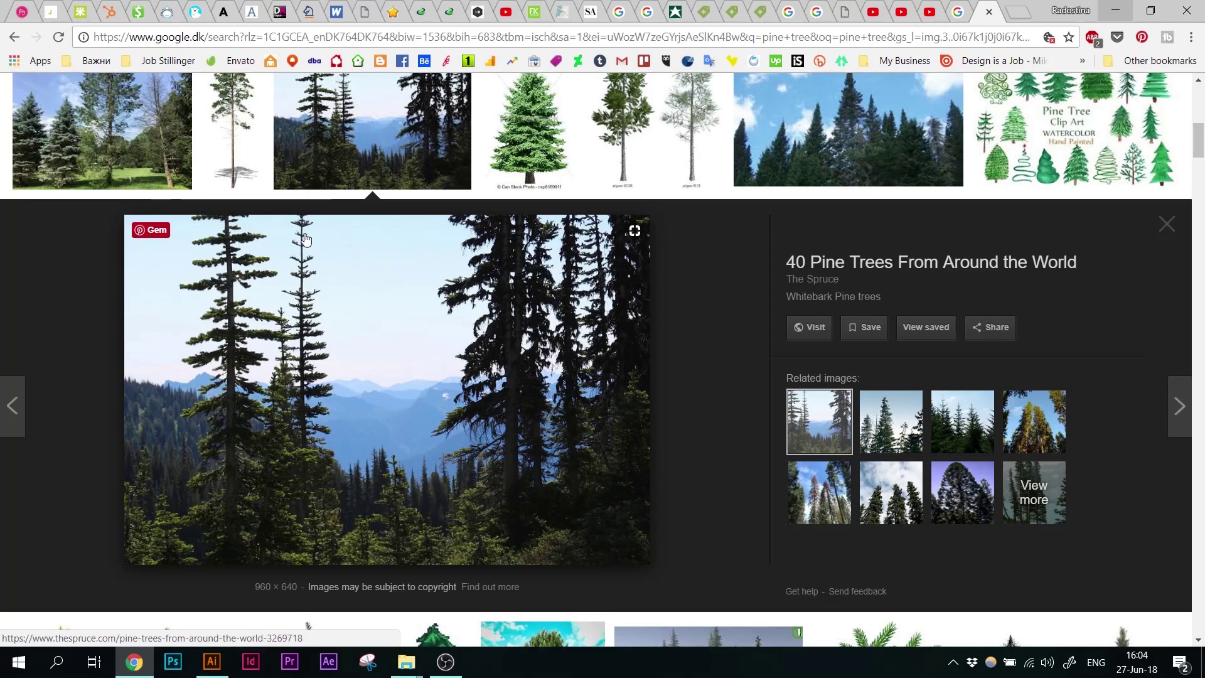
left_click(211, 661)
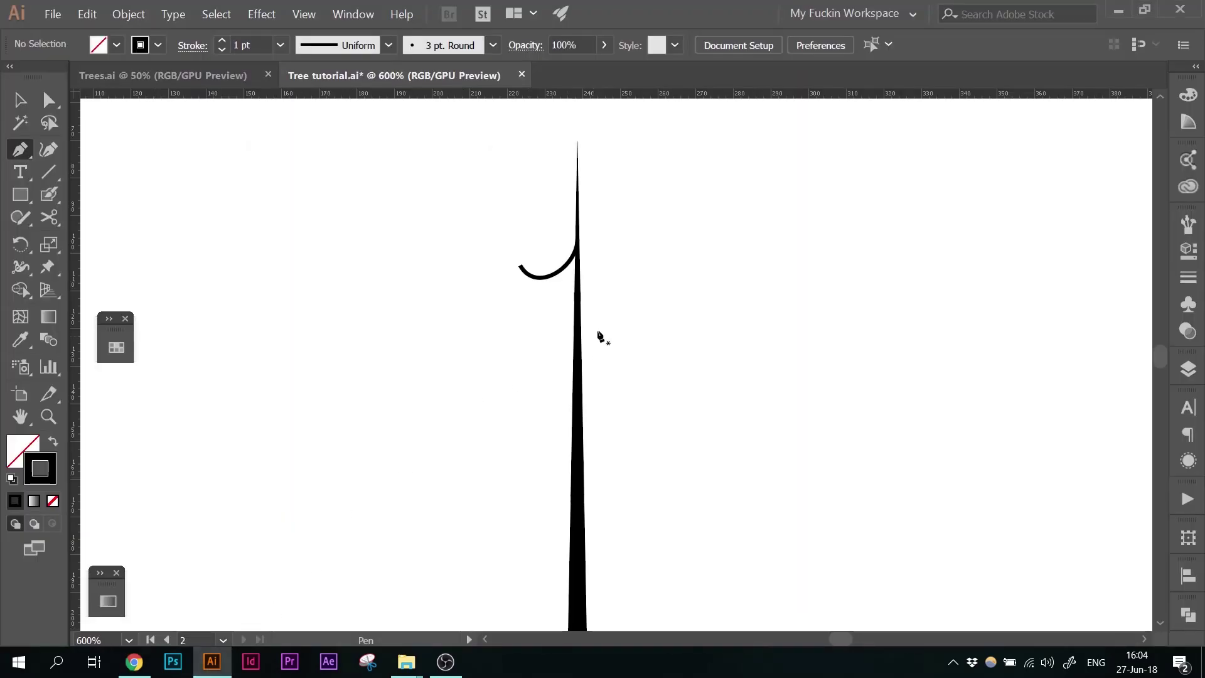
left_click_drag(577, 309, 578, 327)
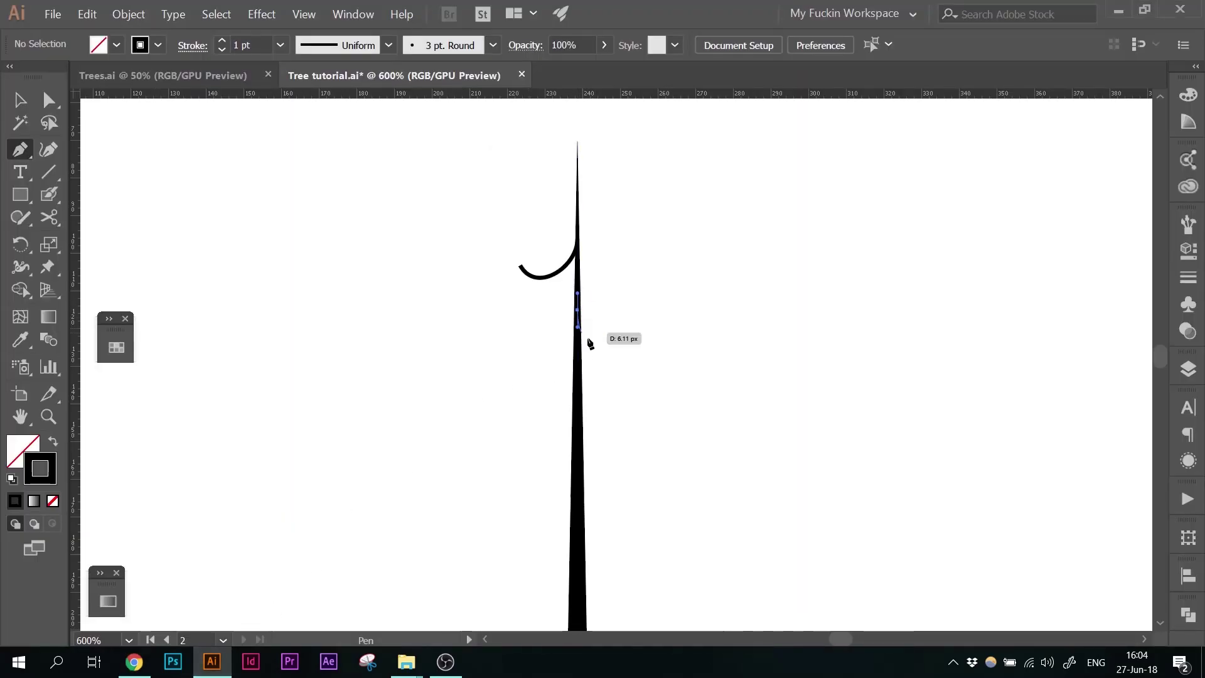
left_click(655, 358)
key("ctrl+minus")
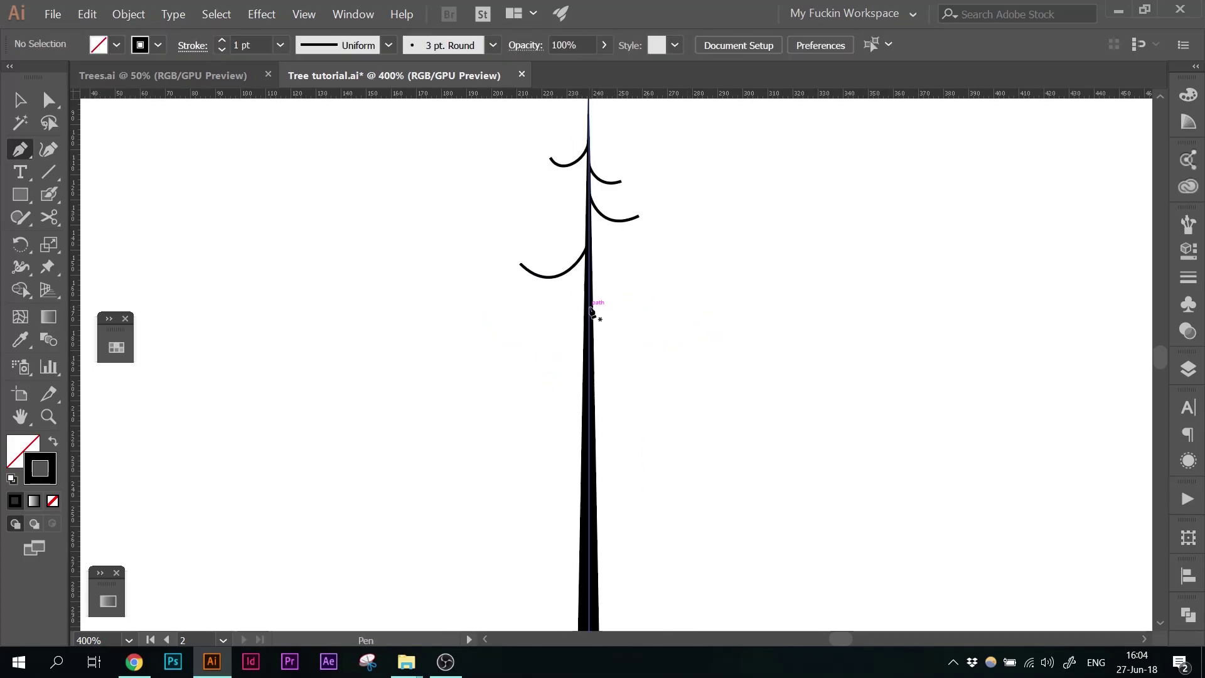
key("ctrl+minus")
key("ctrl+minus")
left_click(696, 422)
left_click(507, 364)
Step: Draw a right branch and two more left branches along the upper-middle trunk
left_click(602, 293)
left_click_drag(639, 319, 667, 317)
left_click(727, 295, "ctrl")
left_click(601, 355)
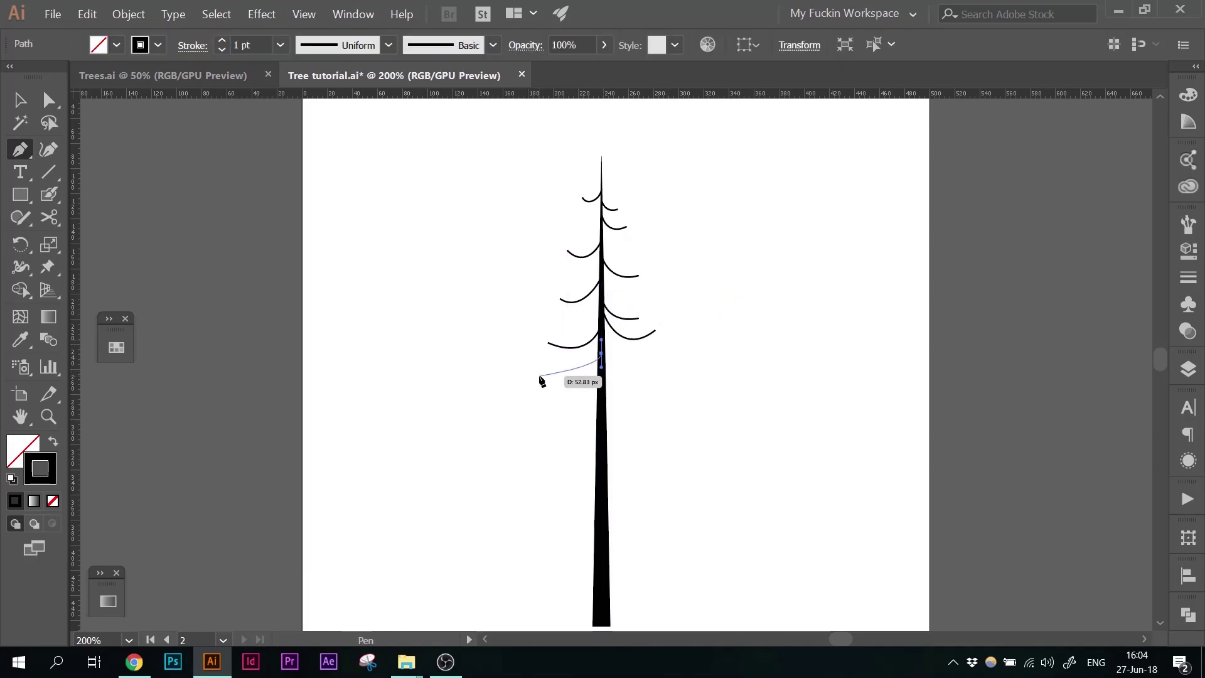
left_click_drag(540, 376, 508, 345)
left_click(604, 350)
left_click_drag(624, 372, 732, 347)
scroll(691, 352, "down", 1)
left_click(606, 373)
left_click(597, 361)
left_click_drag(552, 392, 479, 328)
Step: Add a left branch, a short right branch near the top, and a lower right branch
left_click(602, 233)
left_click_drag(568, 252, 565, 255)
left_click(608, 271, "ctrl")
left_click(603, 201)
left_click_drag(618, 213, 614, 188)
left_click(627, 301, "ctrl")
scroll(603, 380, "down", 1)
left_click(605, 384)
left_click_drag(667, 399, 713, 385)
left_click(479, 318, "ctrl")
Step: Add short alternating left and right branches down the lower trunk toward the base
left_click(597, 382)
left_click_drag(532, 404, 515, 389)
left_click(592, 424, "ctrl")
left_click(595, 418)
left_click_drag(563, 431, 552, 422)
left_click(628, 478, "ctrl")
left_click(606, 439)
left_click_drag(631, 441, 644, 440)
left_click(604, 452, "ctrl")
left_click(596, 451)
mouse_move(579, 460)
left_mouse_down()
mouse_move(565, 452)
mouse_move(571, 474)
left_mouse_up()
left_click(596, 472)
left_click(740, 471, "ctrl")
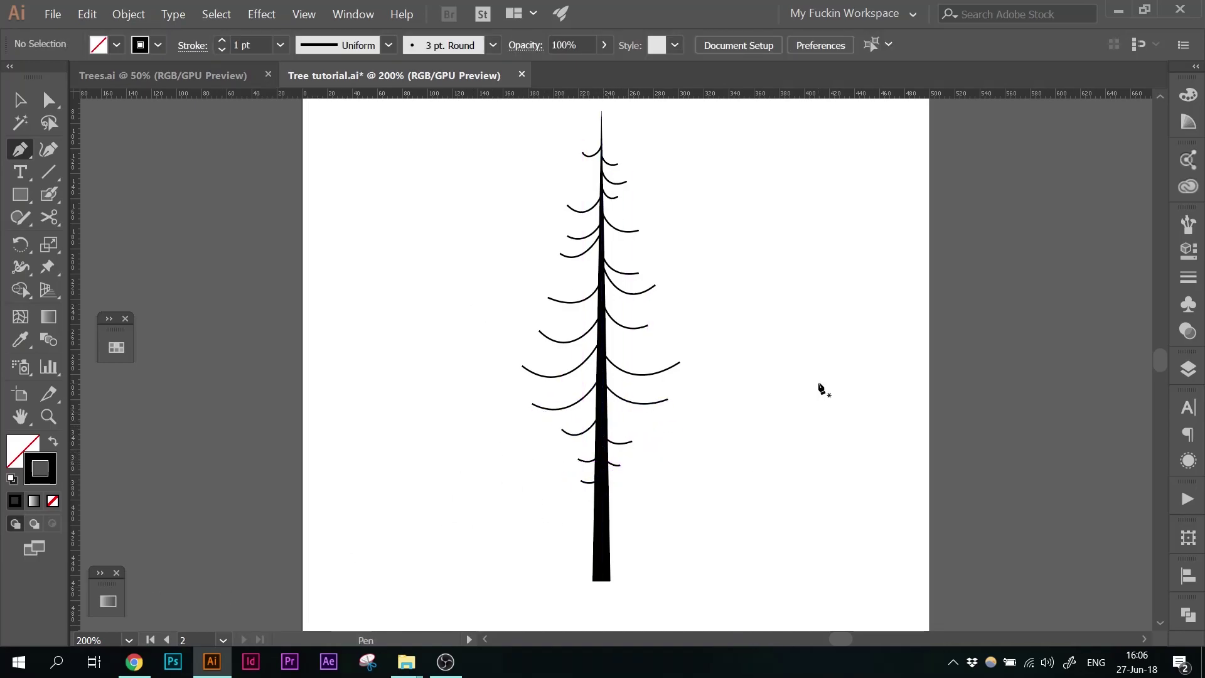
Step: Give the top and lowest short branches a tapering width profile at 2 pt
key("v")
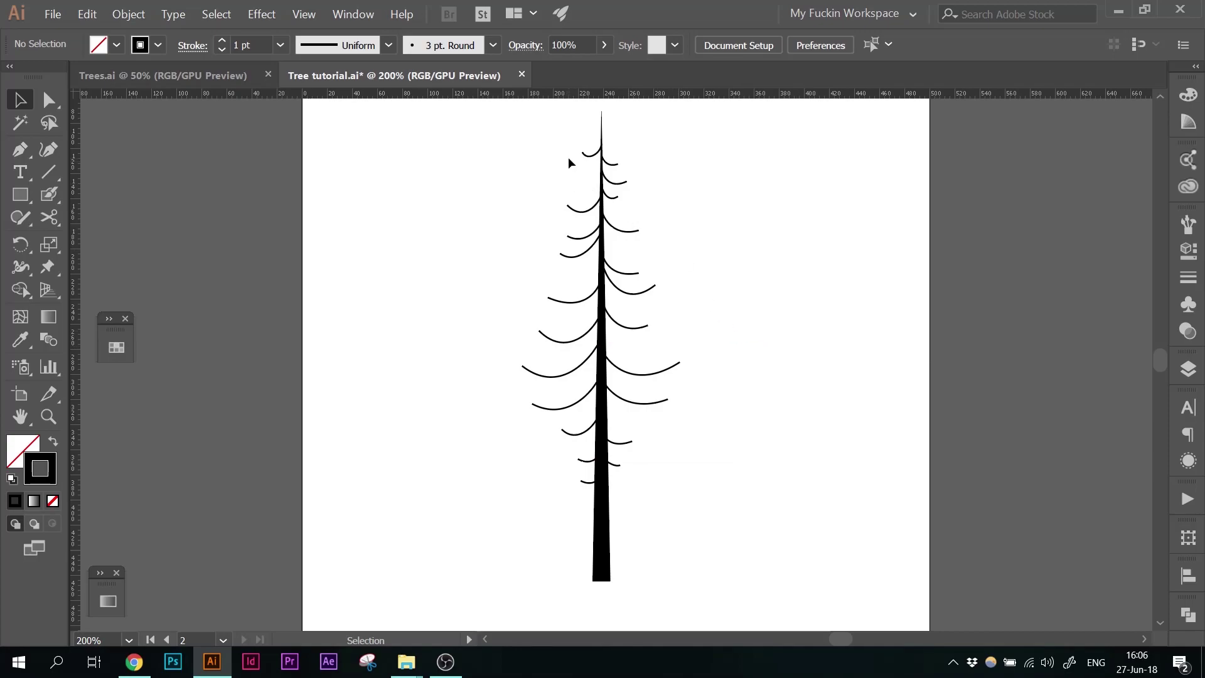
scroll(575, 173, "up", 1)
left_click_drag(584, 204, 612, 230)
left_click(586, 508, "shift")
left_click(589, 491, "shift")
left_click(625, 496, "shift")
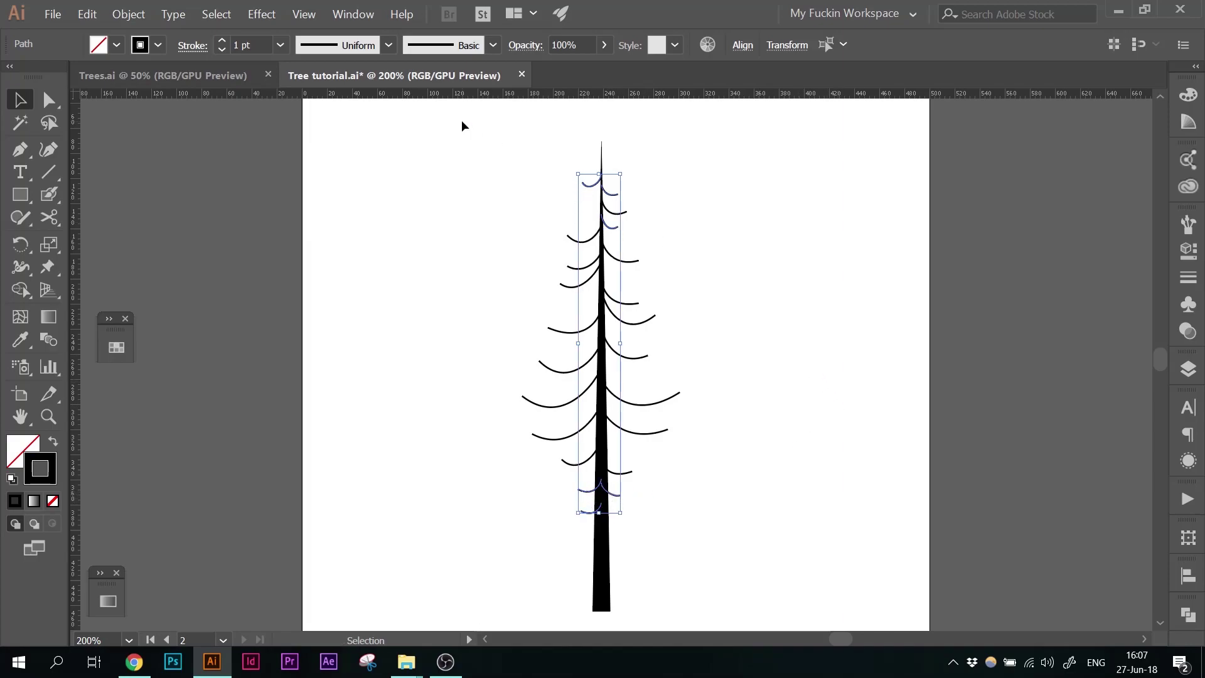
left_click(370, 51)
left_click(351, 199)
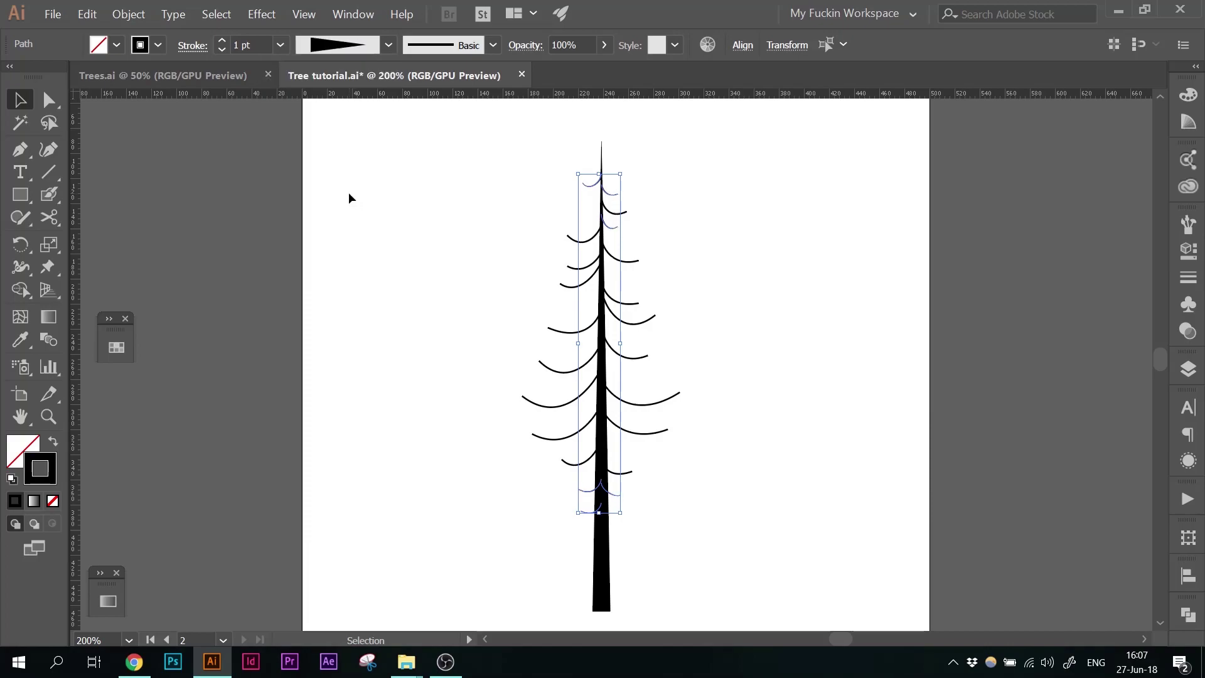
left_click(223, 41)
left_click(223, 42)
left_click(223, 50)
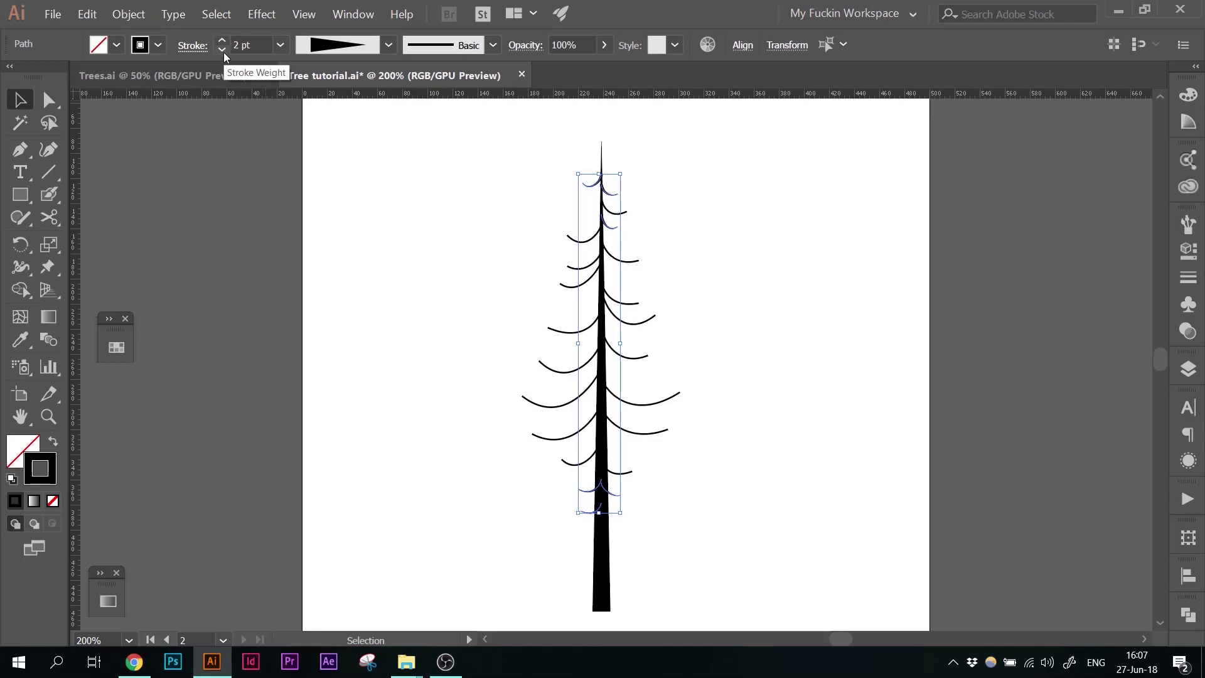
left_click(491, 197)
Step: Set the top branch and the right branch below it to 1 pt, and the lower-right branch to 3 pt
left_click(599, 184)
key("ctrl+equal")
key("ctrl+equal")
key("ctrl+equal")
key("ctrl+equal")
key("ctrl+equal")
key("ctrl+equal")
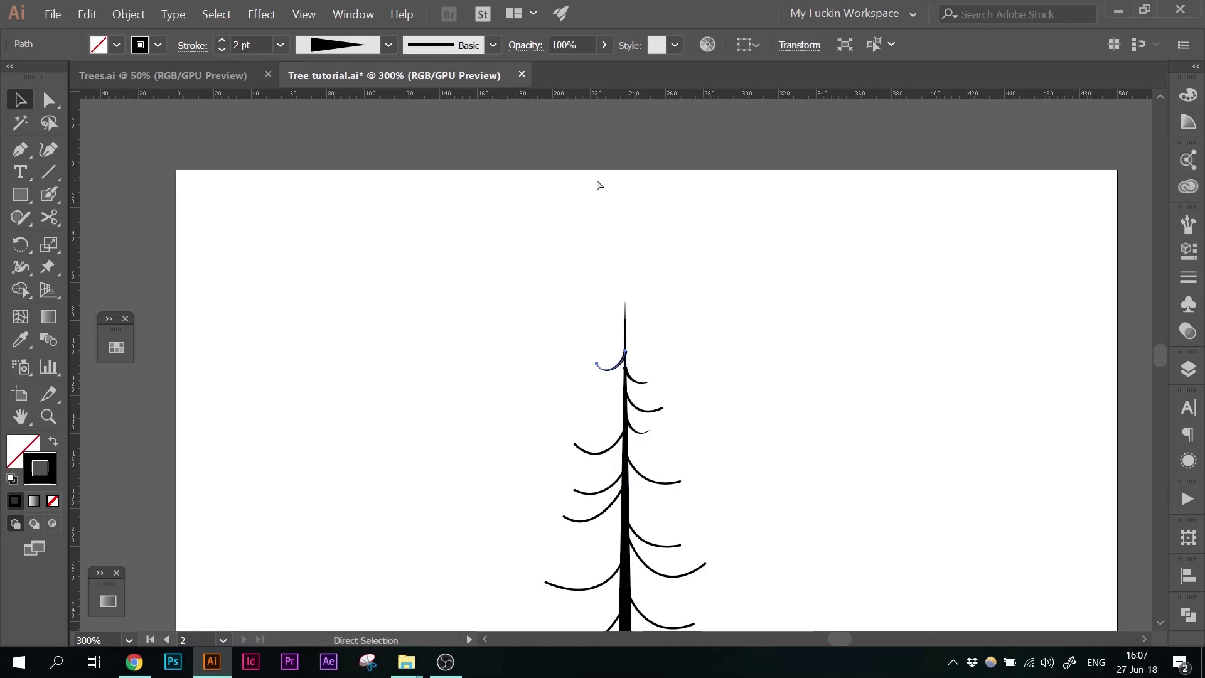
left_click_drag(816, 331, 706, 269)
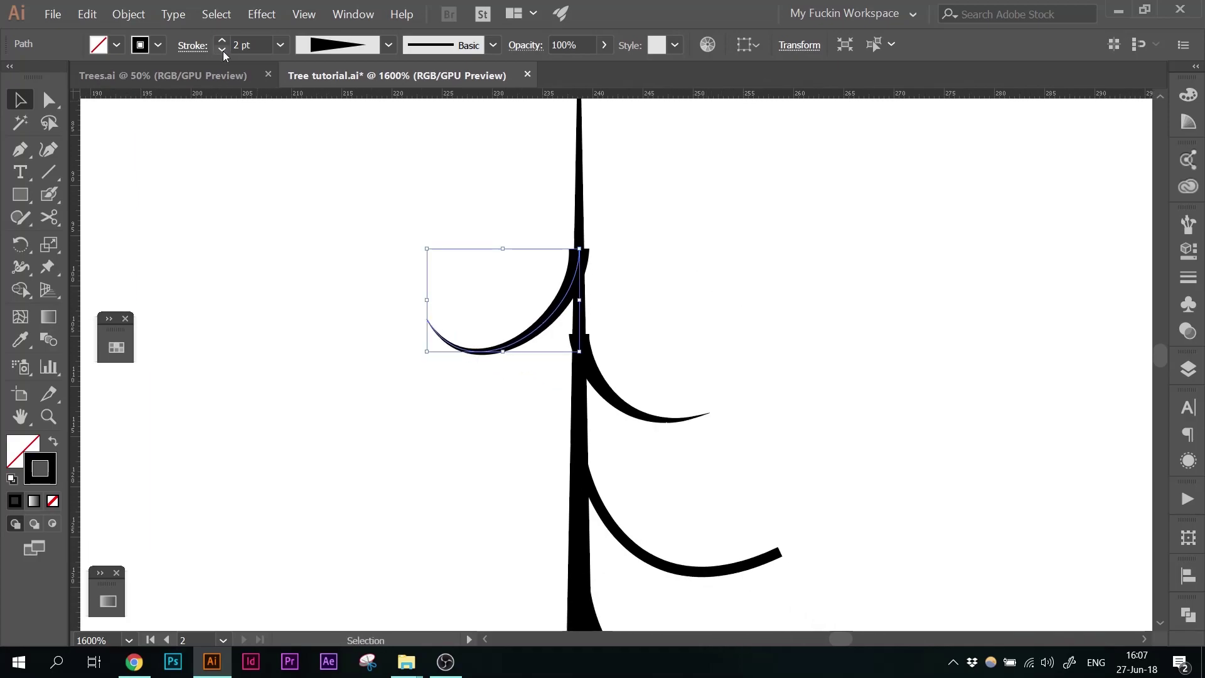
left_click(222, 50)
left_click(649, 224)
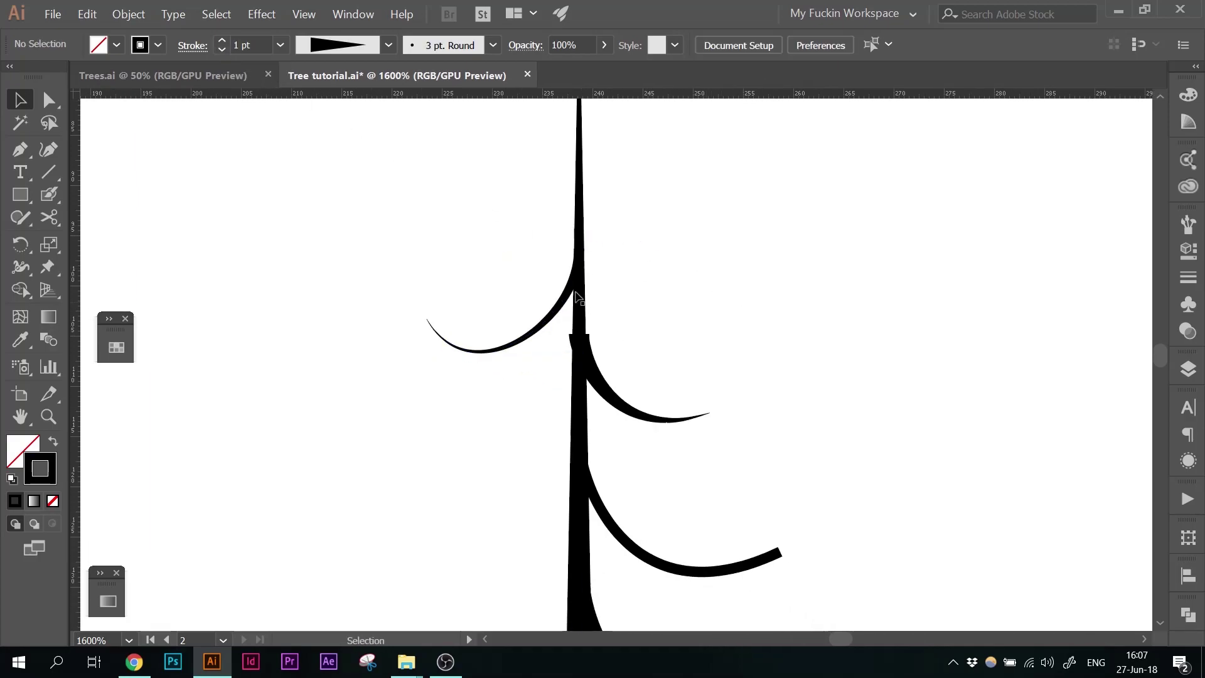
left_click(627, 405)
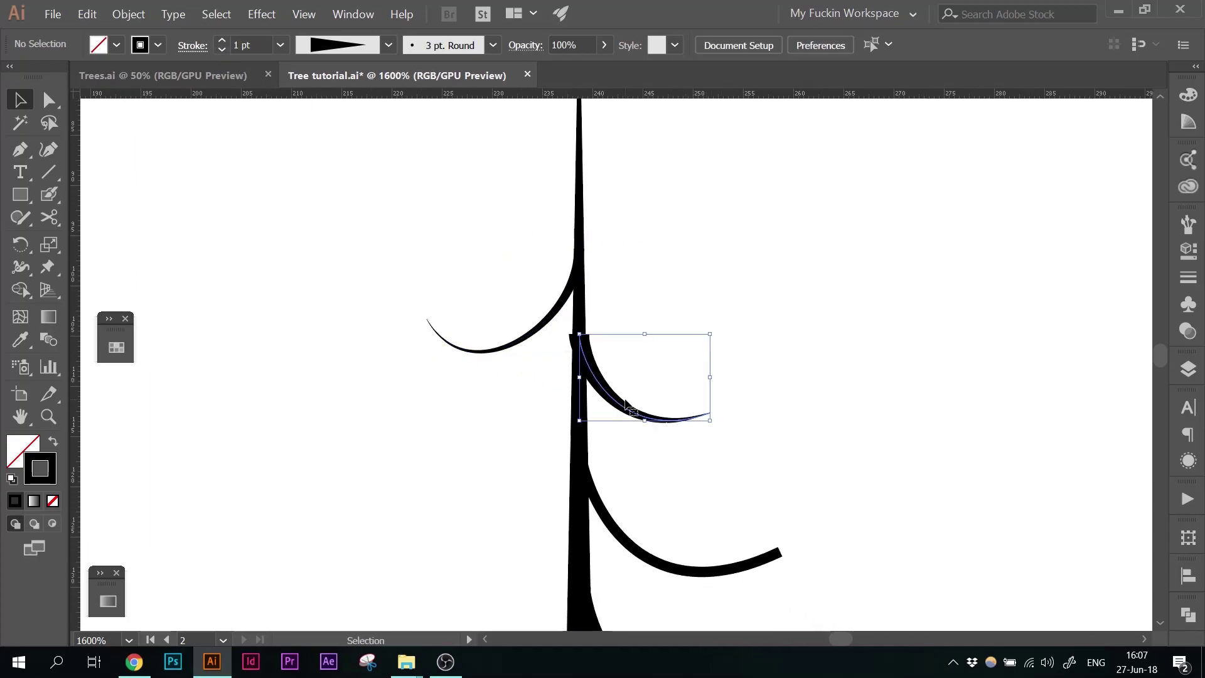
left_click(222, 50)
left_click(307, 259)
scroll(499, 367, "down", 5)
left_click(634, 486)
left_click(222, 40)
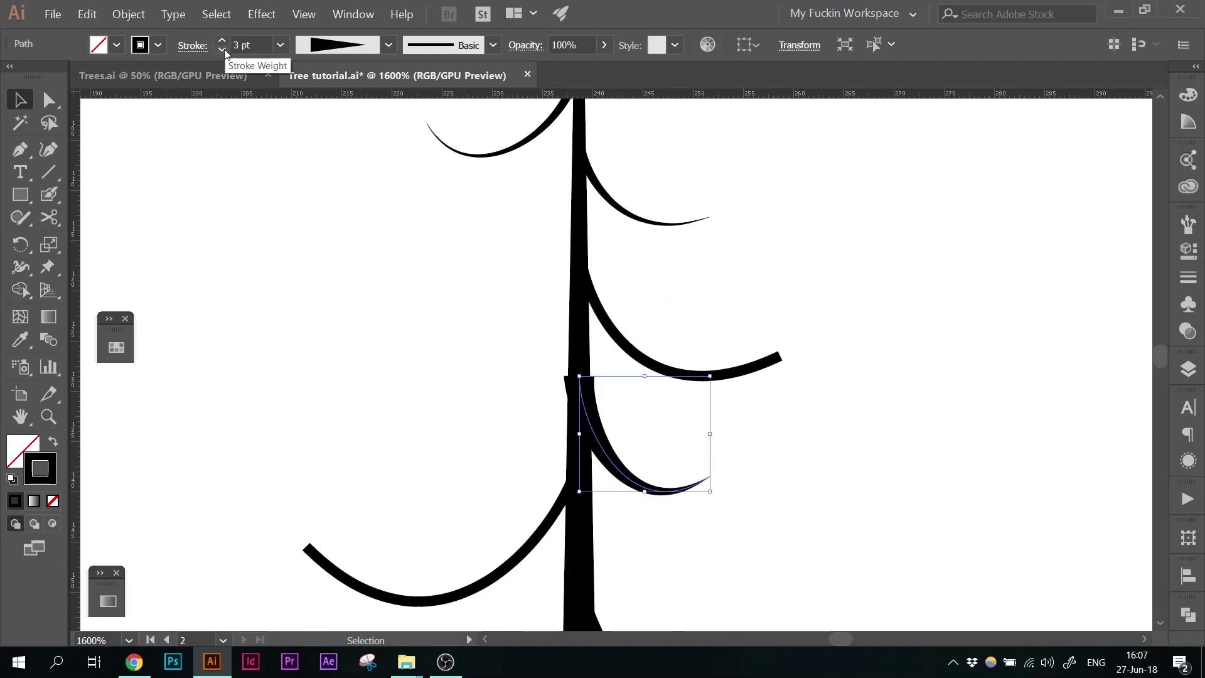
left_click(380, 315)
Step: Thicken two lower-left branches and a right branch to 3 pt, and one left branch to 4 pt
scroll(379, 315, "down", 4)
key("ctrl+minus")
key("ctrl+minus")
left_click_drag(653, 492, 630, 364)
left_click_drag(436, 253, 466, 448)
left_click(566, 317, "shift")
left_click(222, 40)
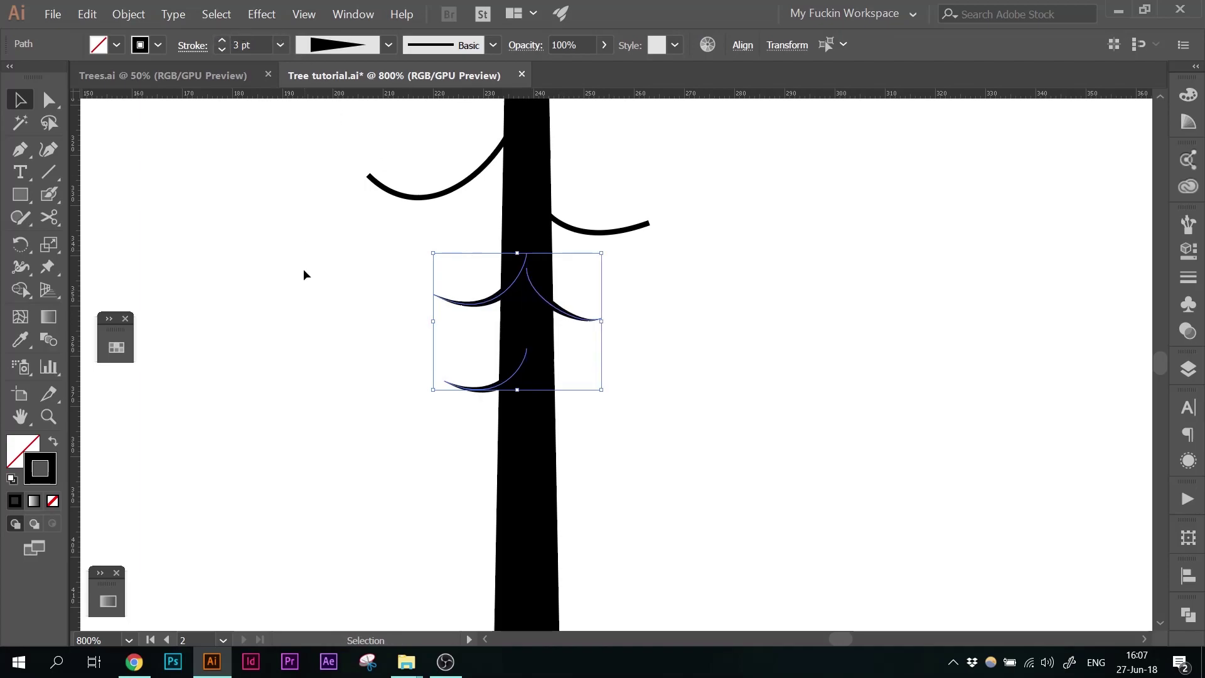
left_click(424, 350)
left_click(466, 303)
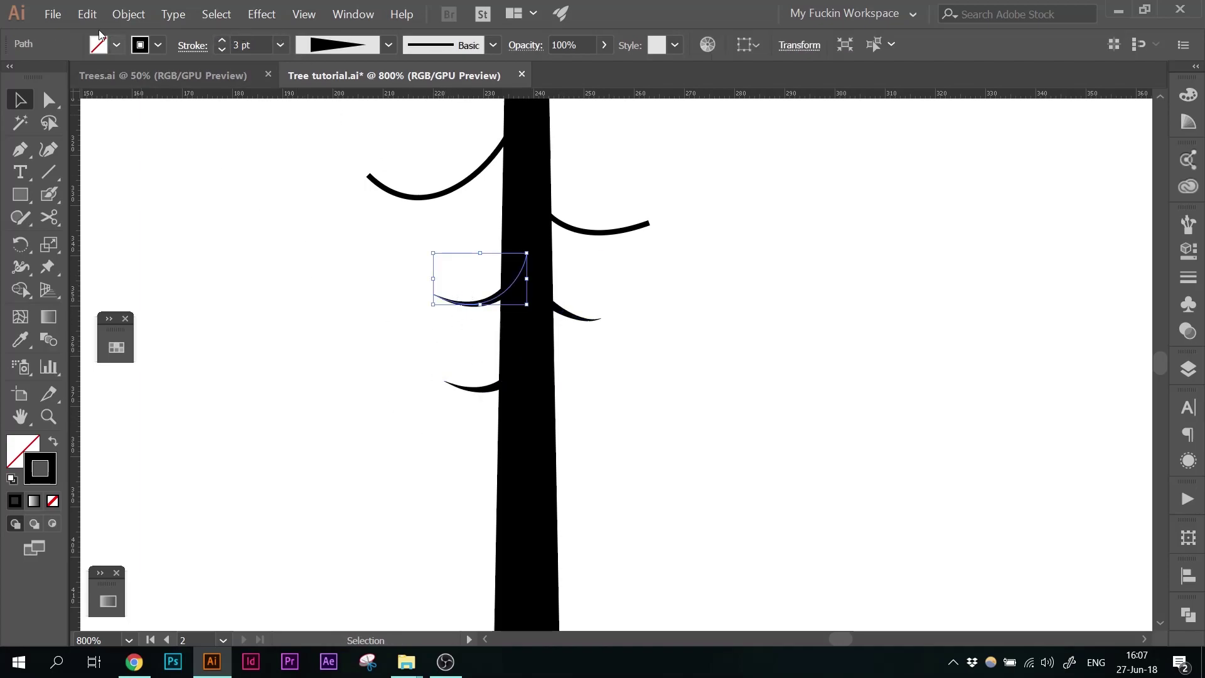
left_click(221, 39)
left_click(336, 248)
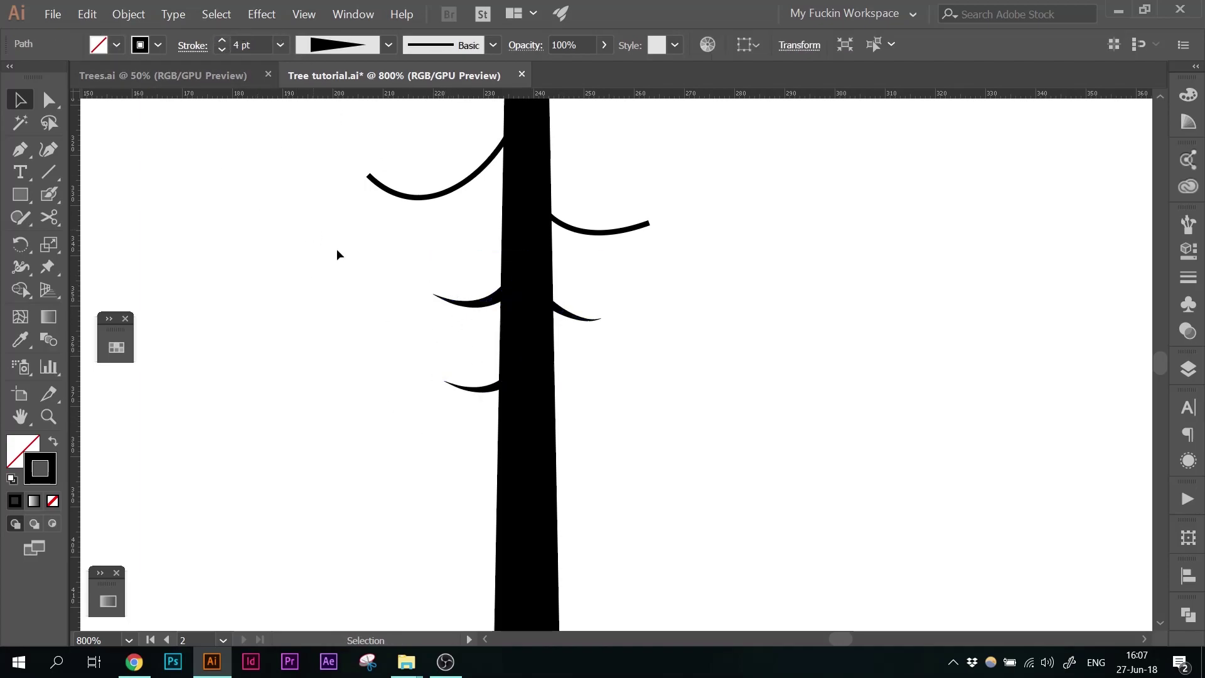
left_click(458, 305)
left_click(394, 356)
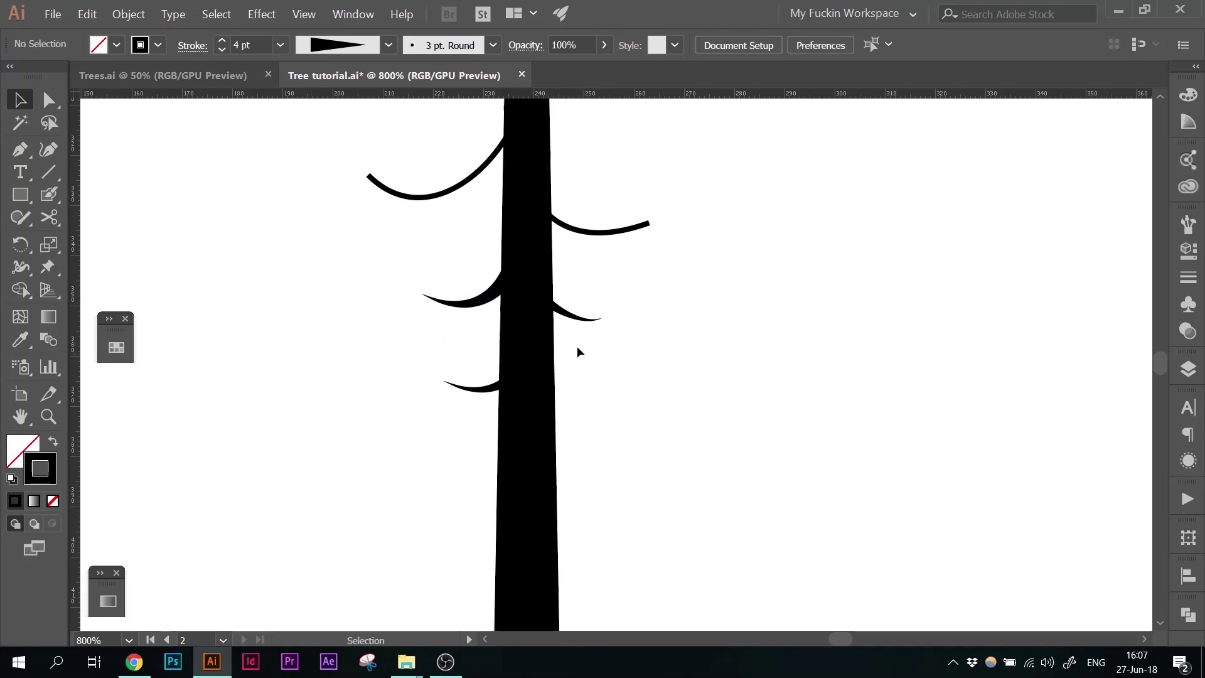
Step: Nudge the right lower branch about 13 px down and a lower-left branch 5 px left
left_click_drag(572, 321, 576, 329)
left_click(659, 339)
left_click_drag(500, 385, 496, 386)
left_click(416, 386)
key("ctrl+minus")
scroll(416, 385, "up", 1)
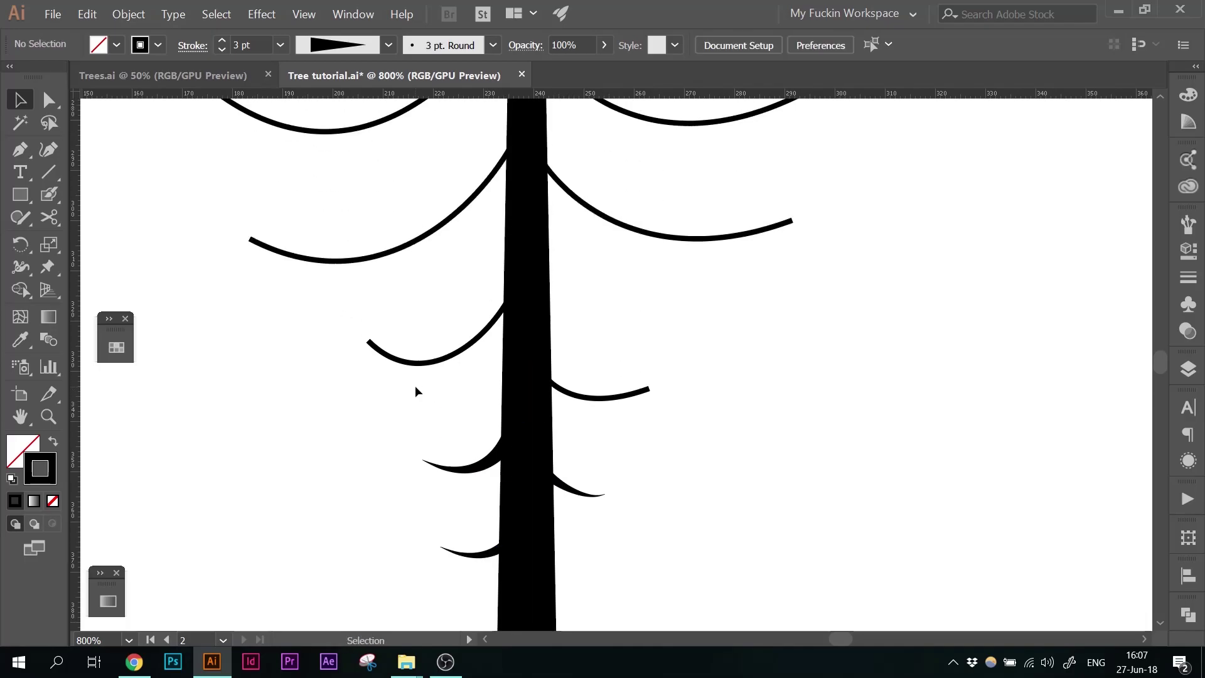
Step: Select the long middle branches on both sides and apply the arched Width Profile 6
key("ctrl+minus")
key("ctrl+minus")
key("ctrl+minus")
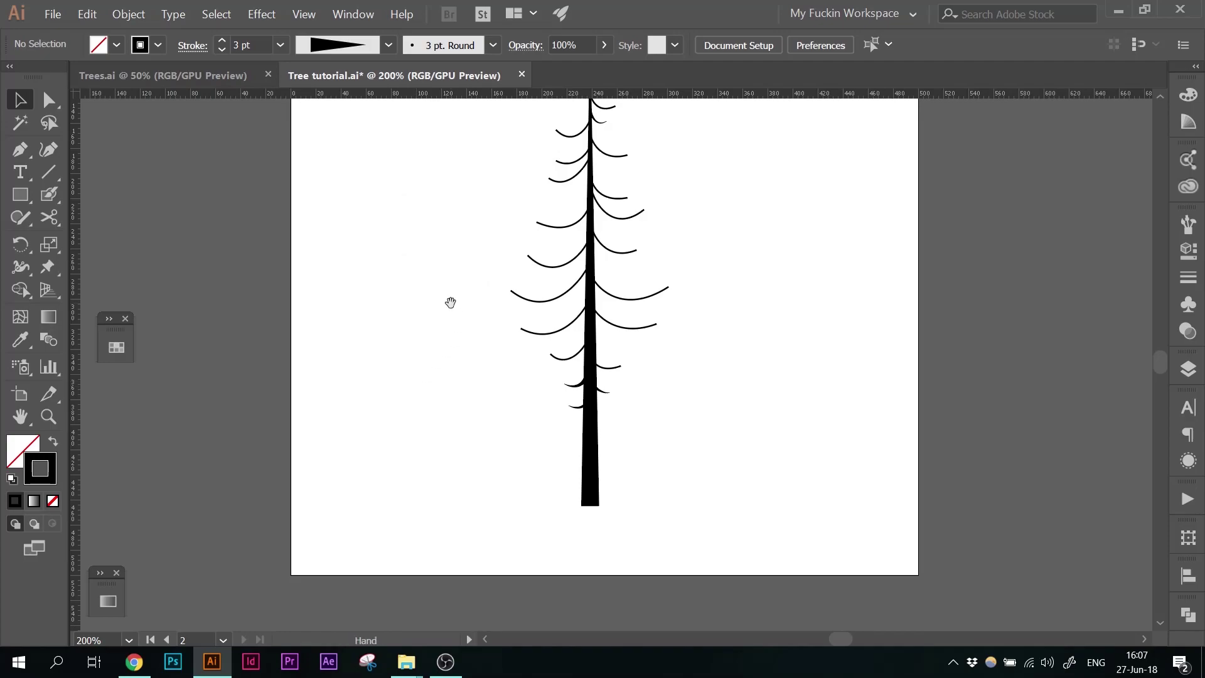
left_click_drag(449, 302, 451, 412)
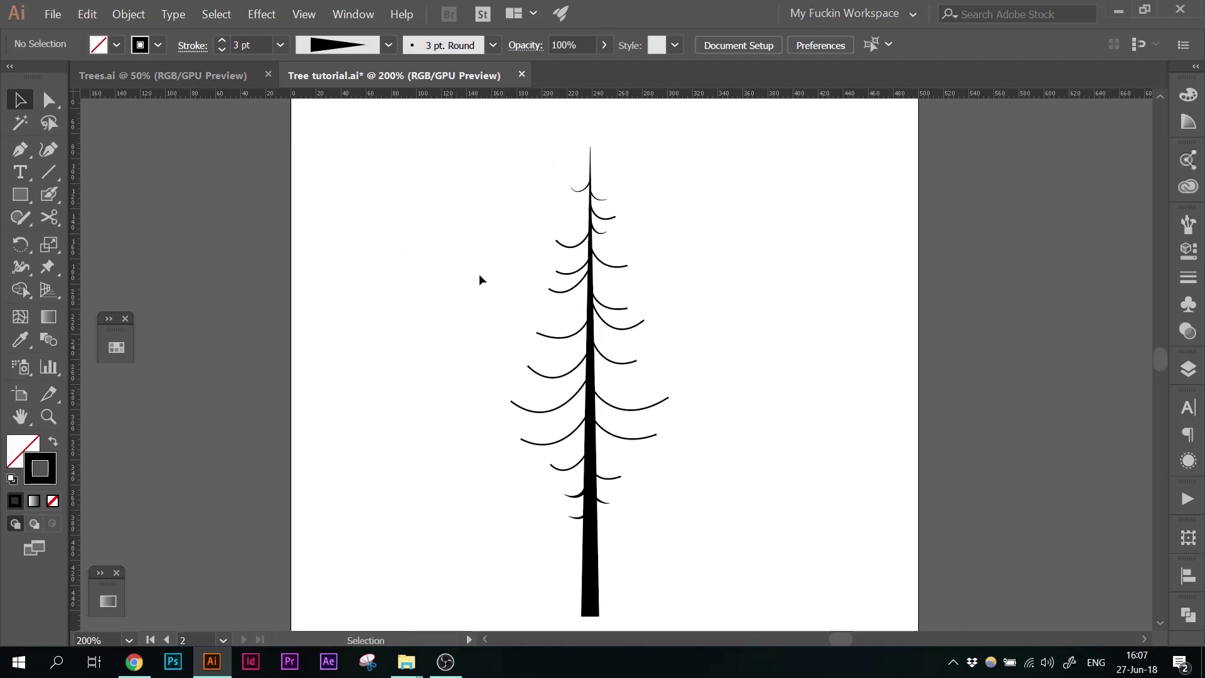
left_click_drag(493, 218, 564, 472)
left_click_drag(636, 353, 673, 487)
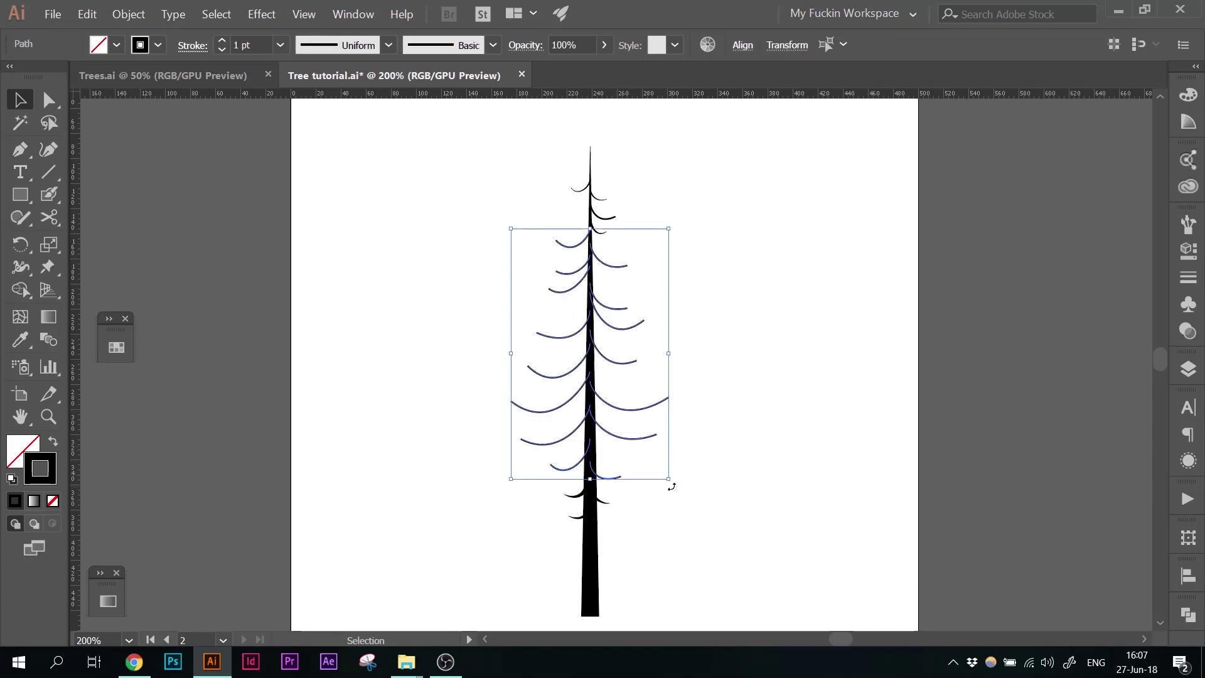
left_click(370, 46)
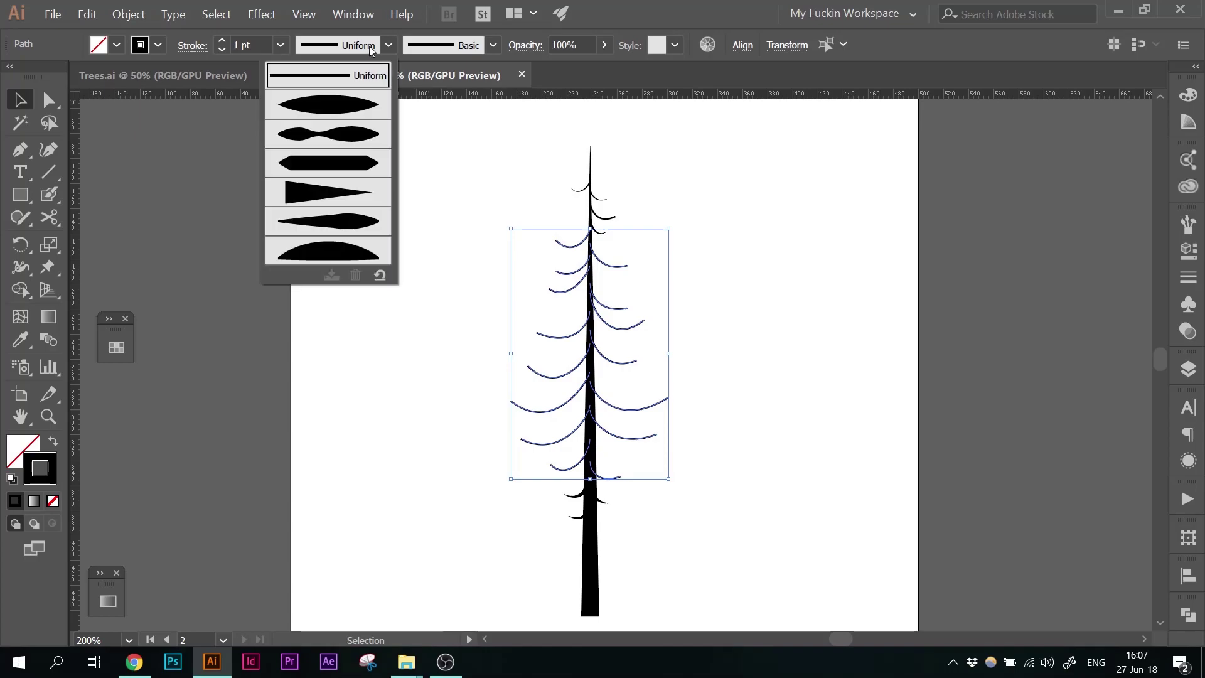
left_click(372, 252)
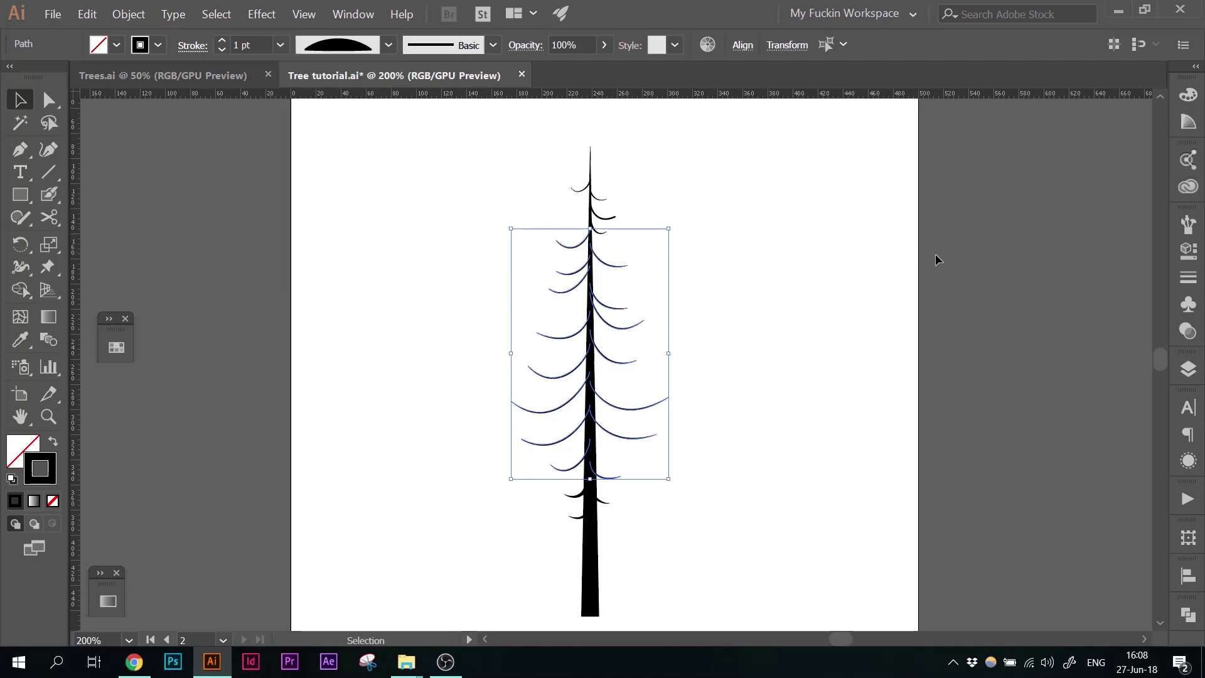
Step: Give those branches Round Cap and Round Join in the Stroke panel
left_click(1188, 277)
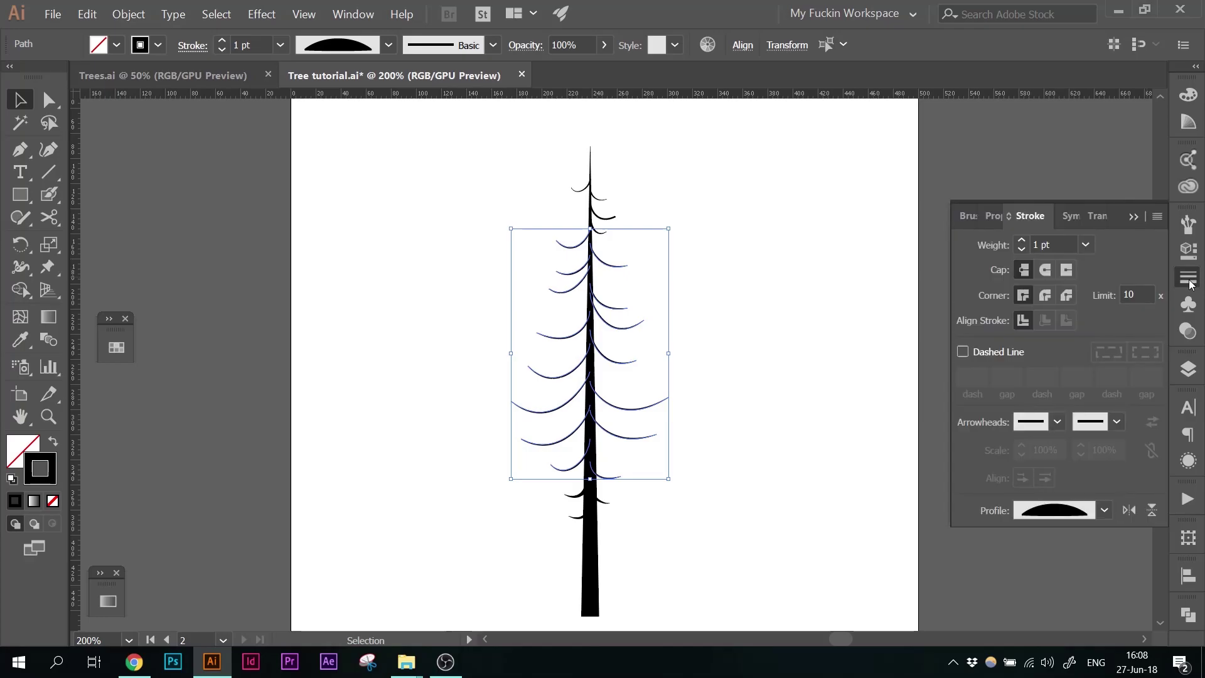
left_click(1047, 271)
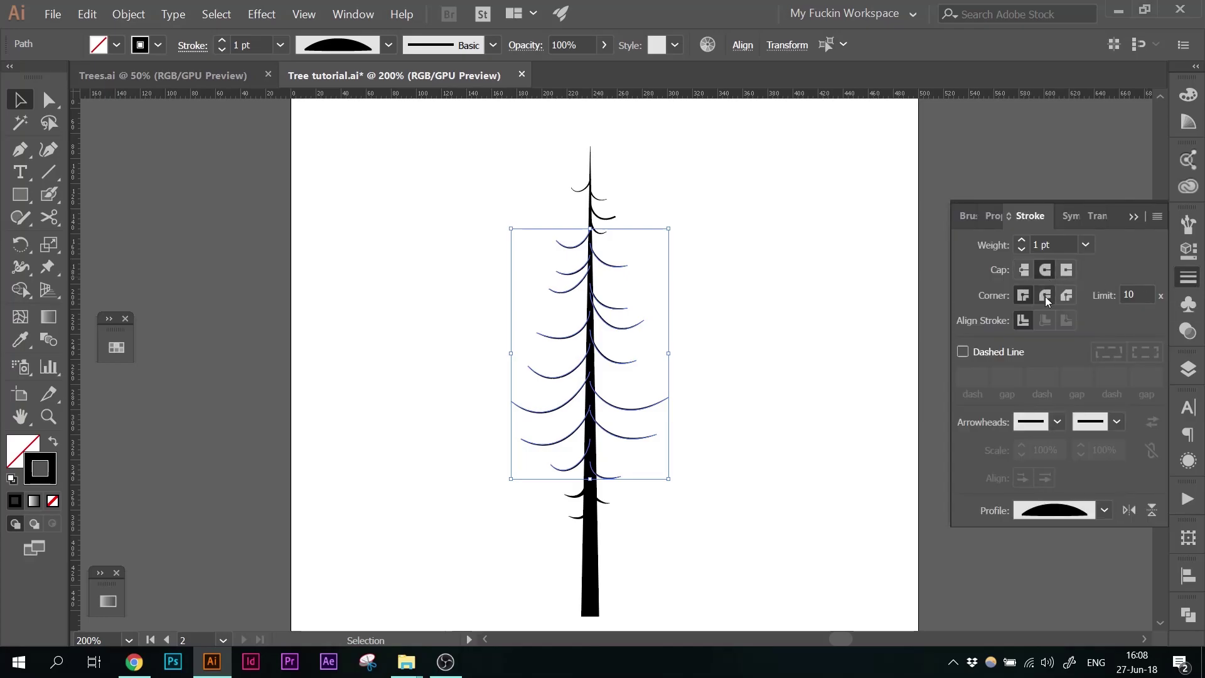
left_click(1046, 296)
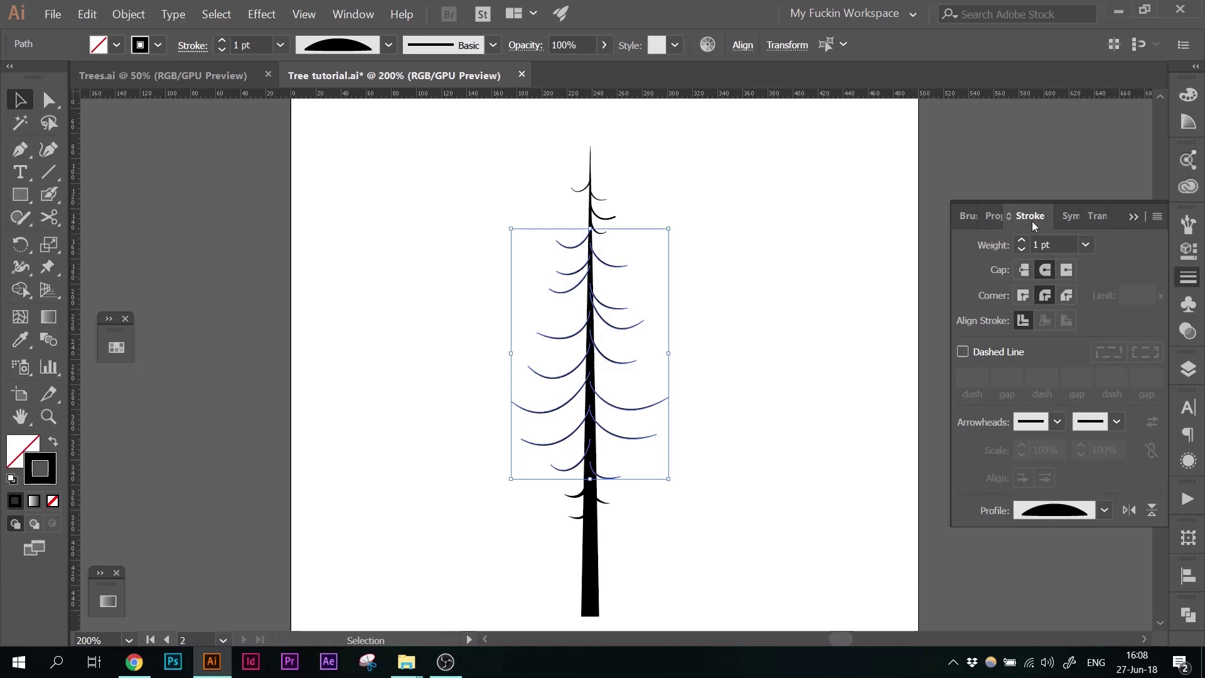
left_click(1192, 283)
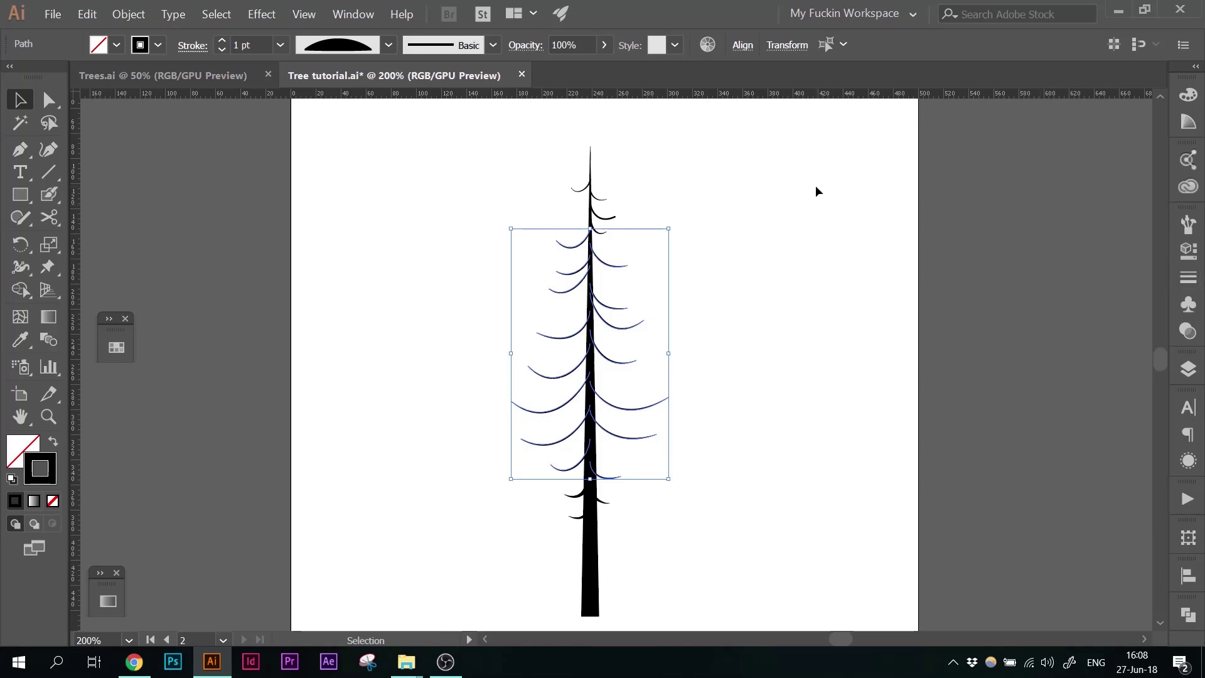
left_click(816, 187)
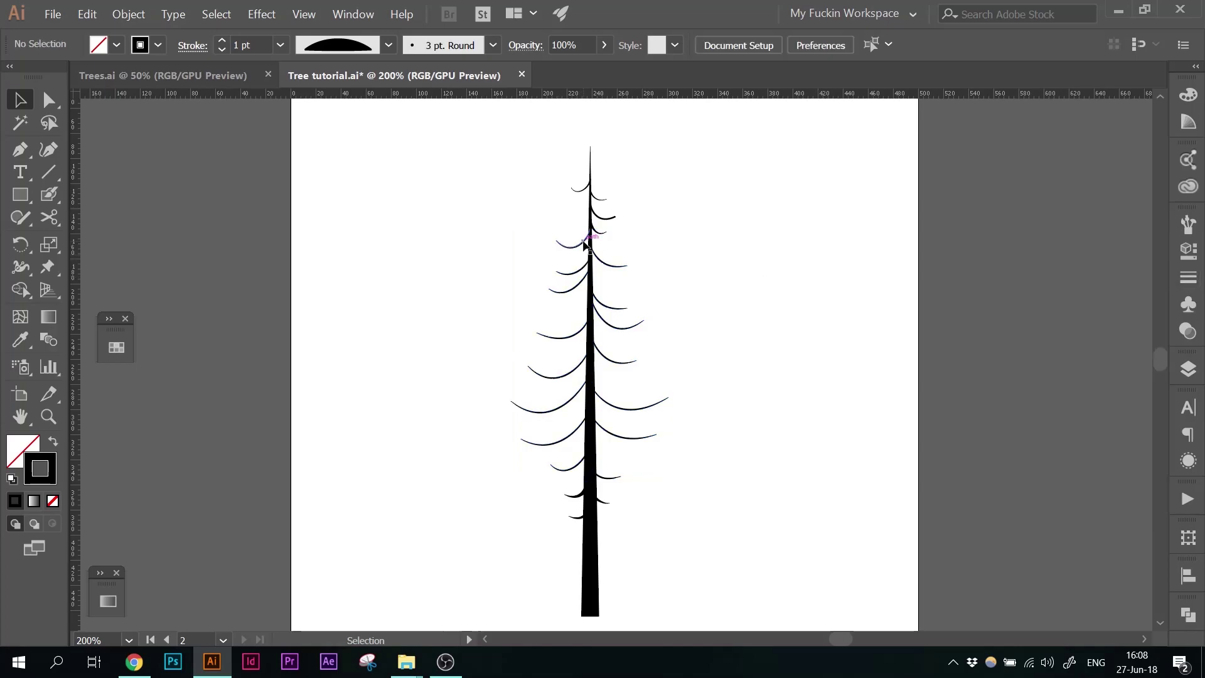
Step: Nudge an upper-right branch upward and give it the arched width profile with round joins
left_click_drag(614, 220, 611, 212)
key("a")
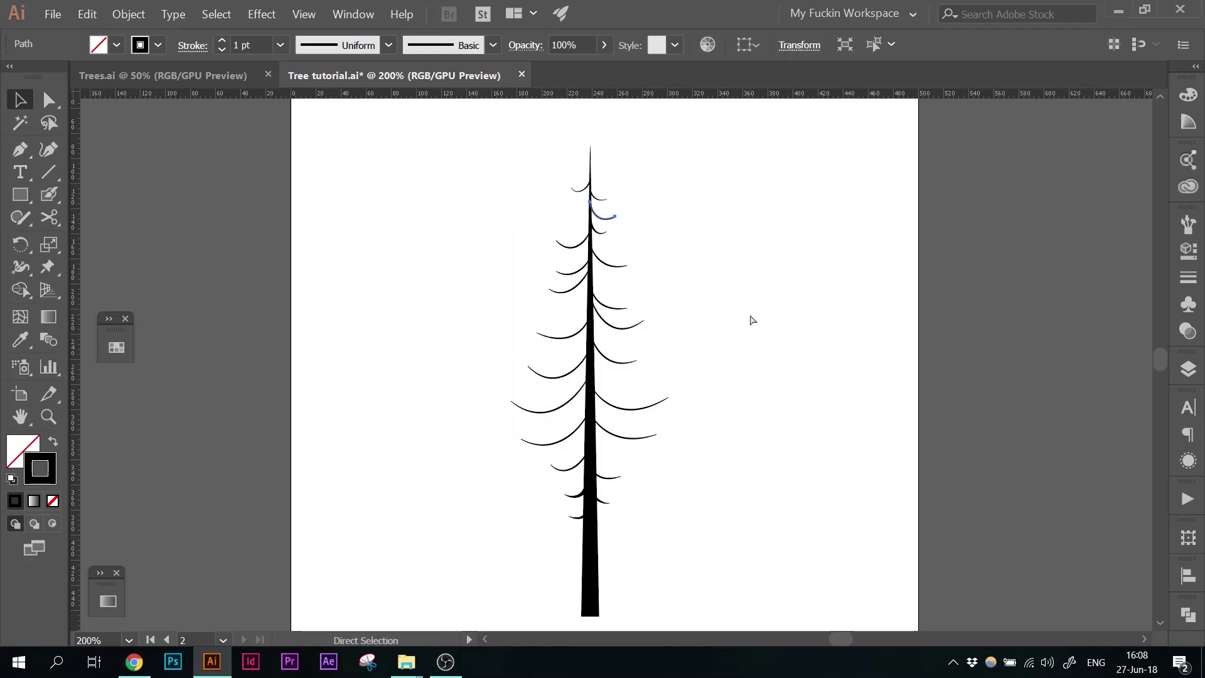
key("ctrl+equal")
key("ctrl+equal")
key("ctrl+equal")
key("ctrl+equal")
key("ctrl+equal")
key("ctrl+equal")
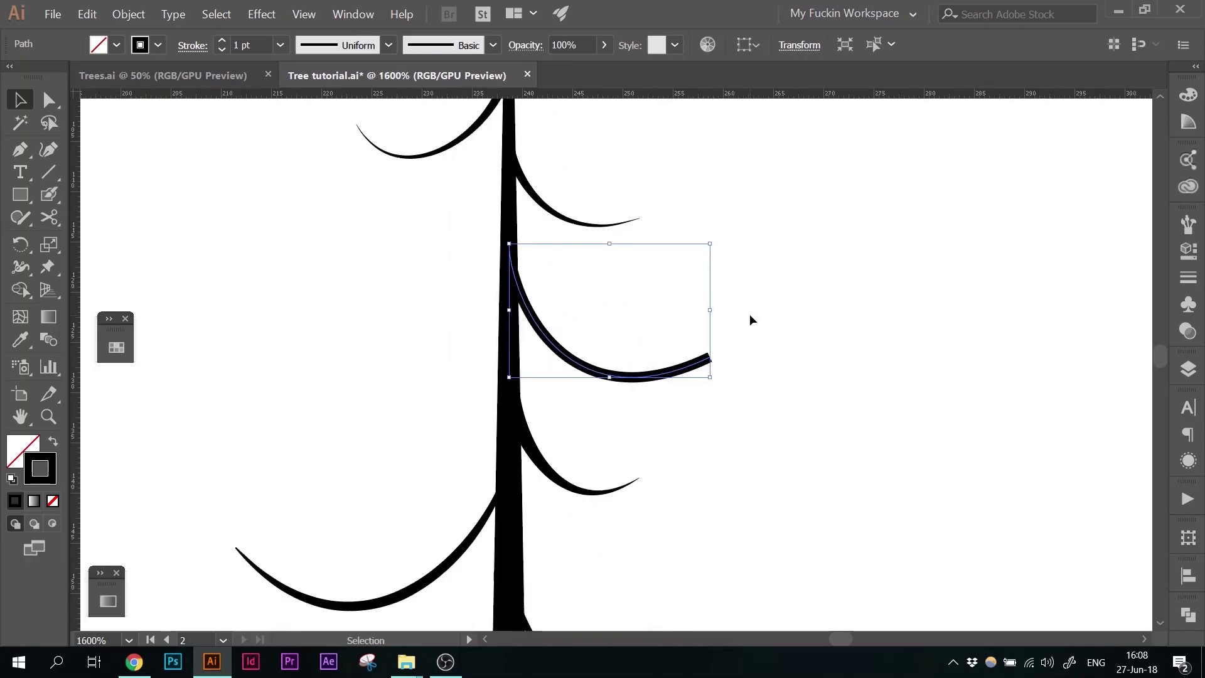
left_click(349, 47)
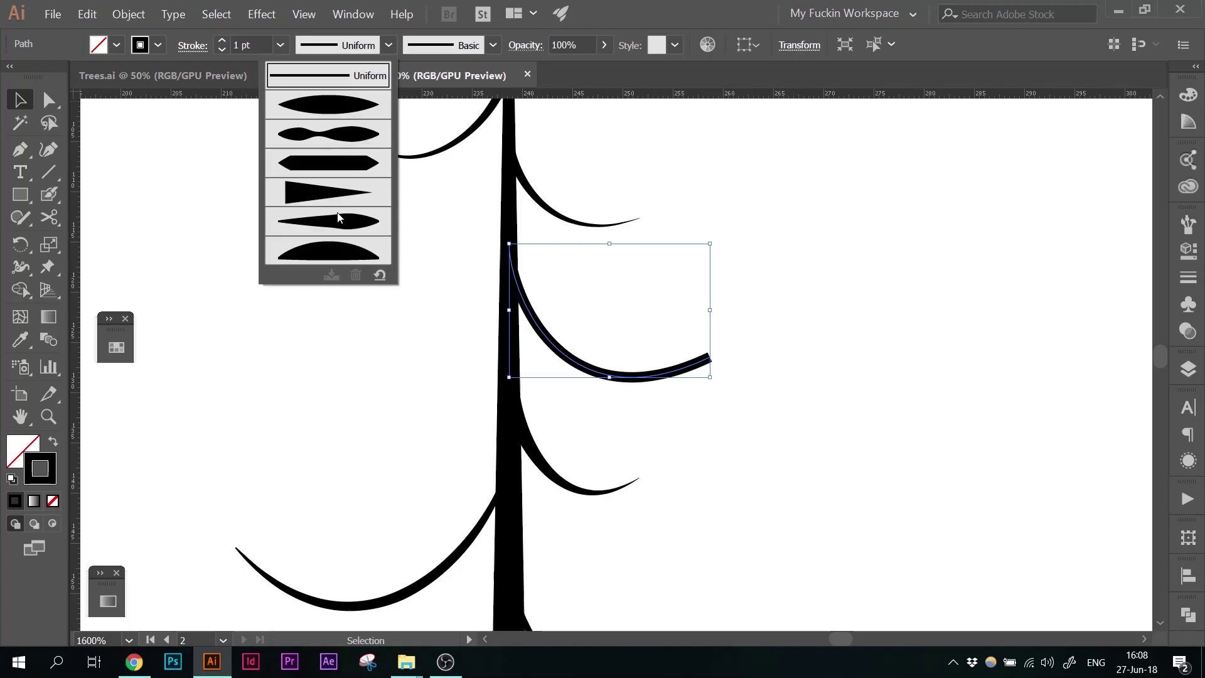
left_click(333, 257)
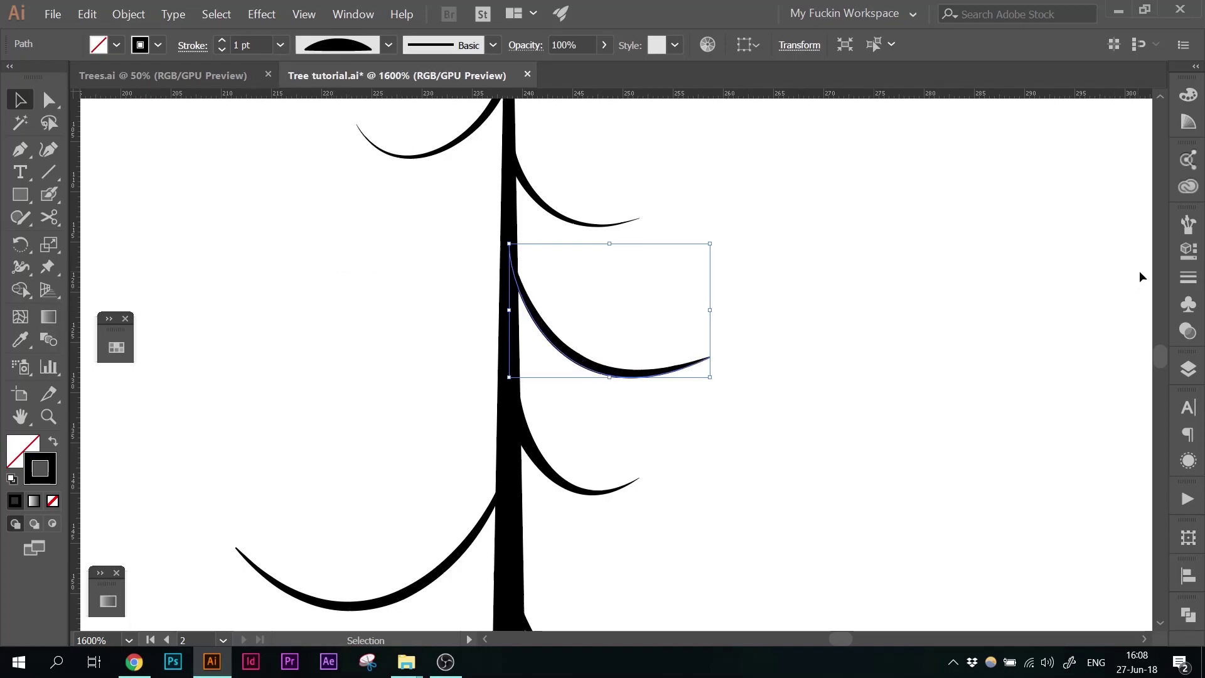
left_click(1188, 277)
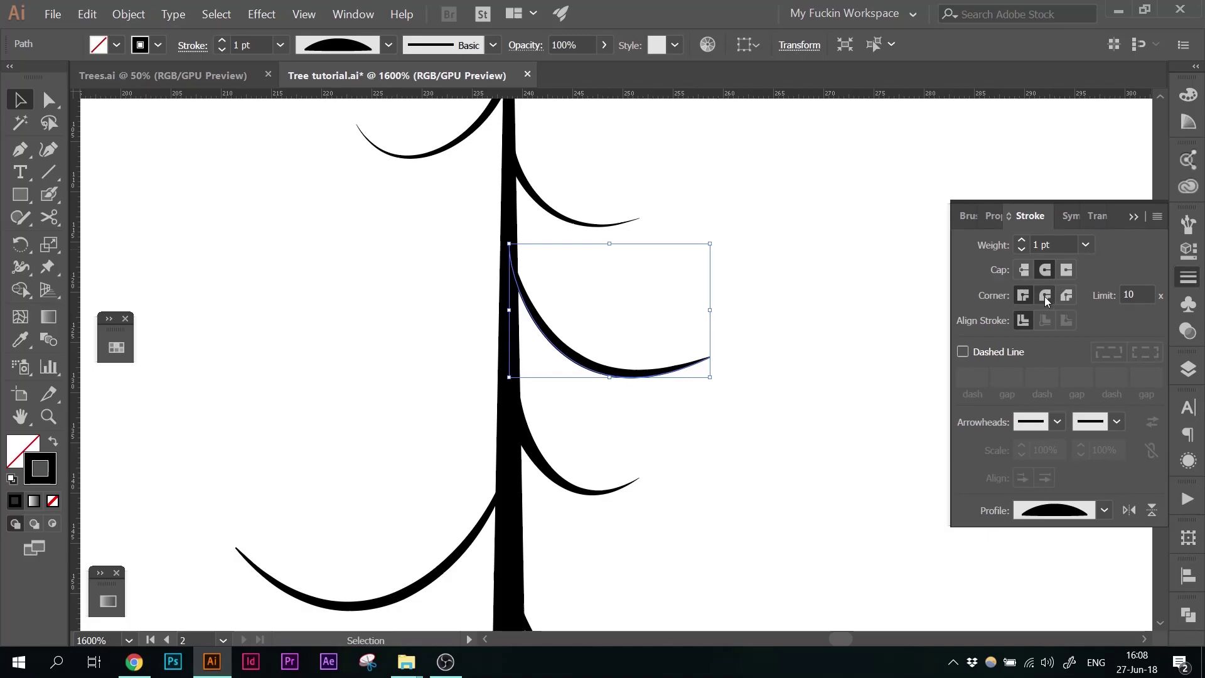
left_click(1046, 298)
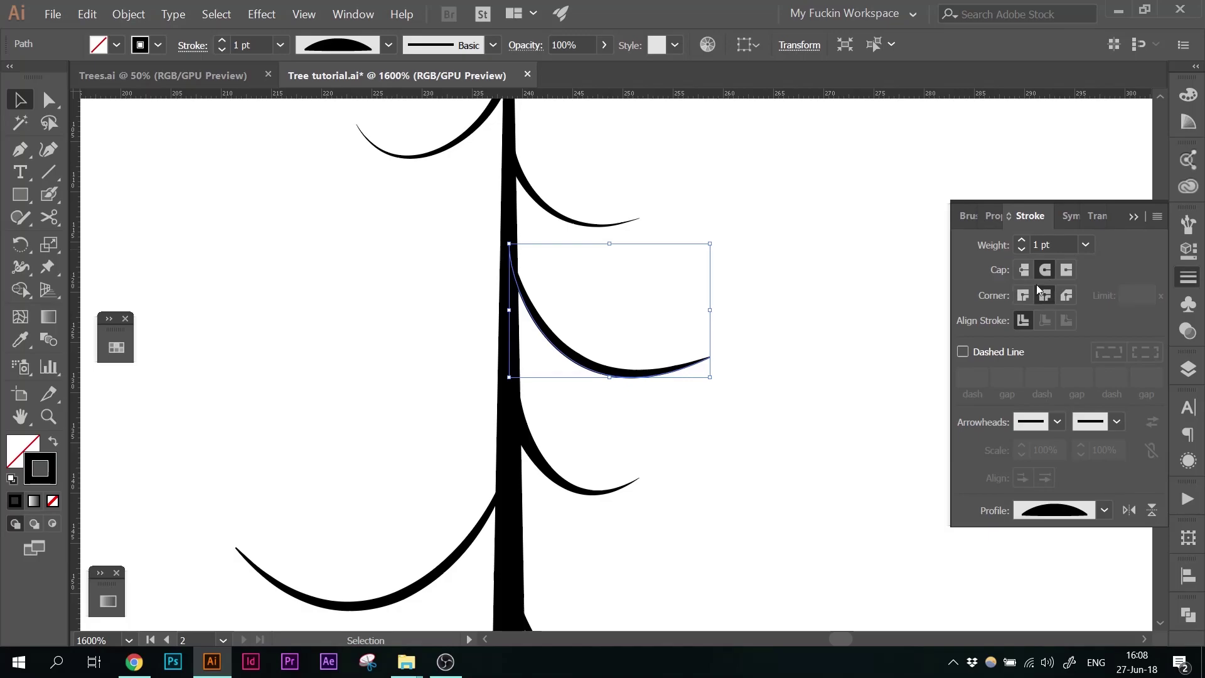
Step: Thicken that branch to 4 pt and bring up the pine-tree reference photo in Chrome
left_click(224, 38)
left_click(223, 39)
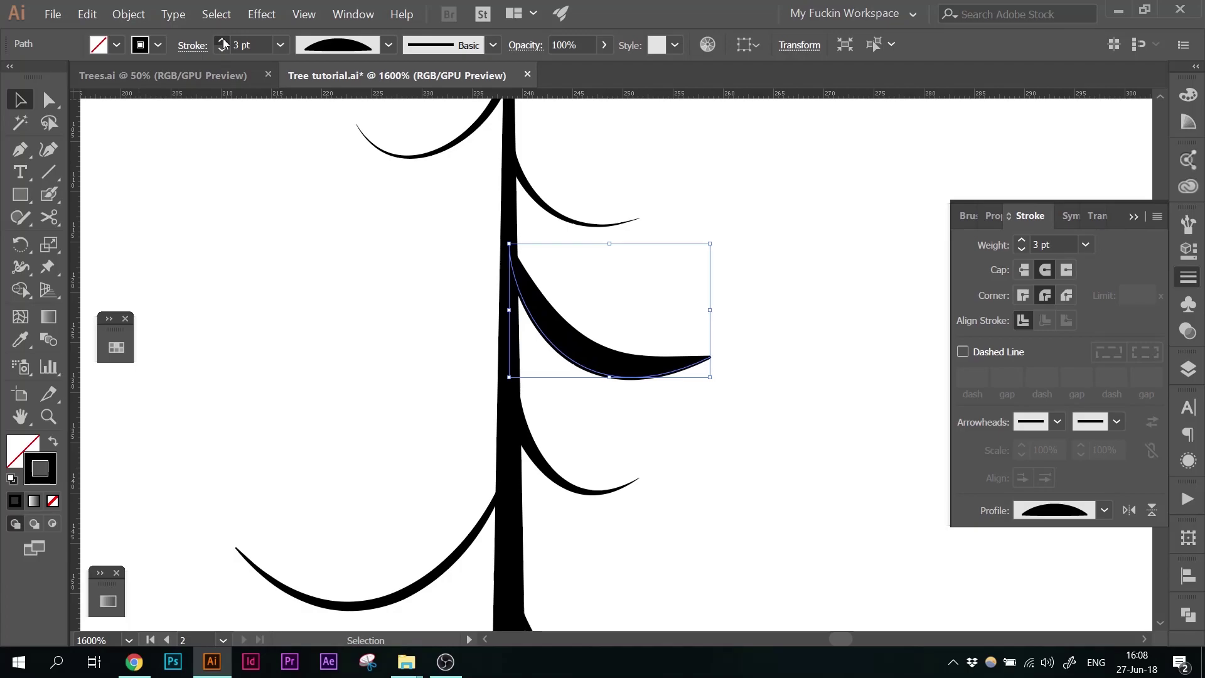
left_click(223, 39)
key("ctrl+shift+a")
left_click(1133, 216)
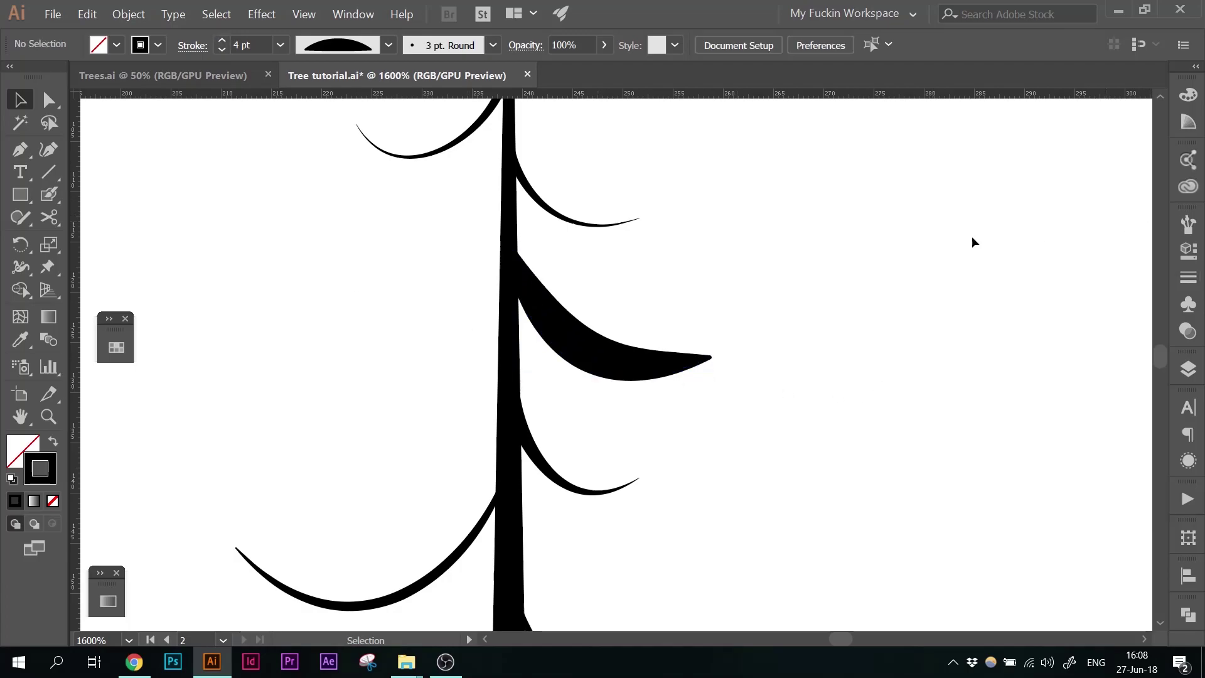
scroll(640, 273, "down", 1)
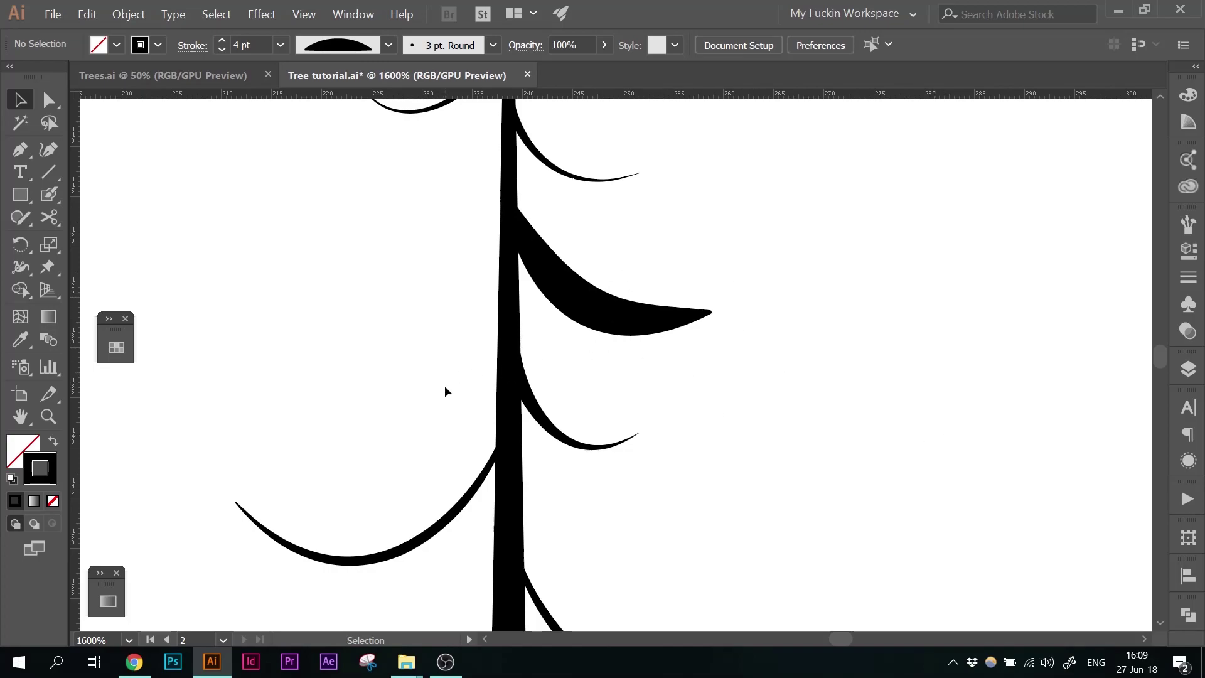
left_click(134, 662)
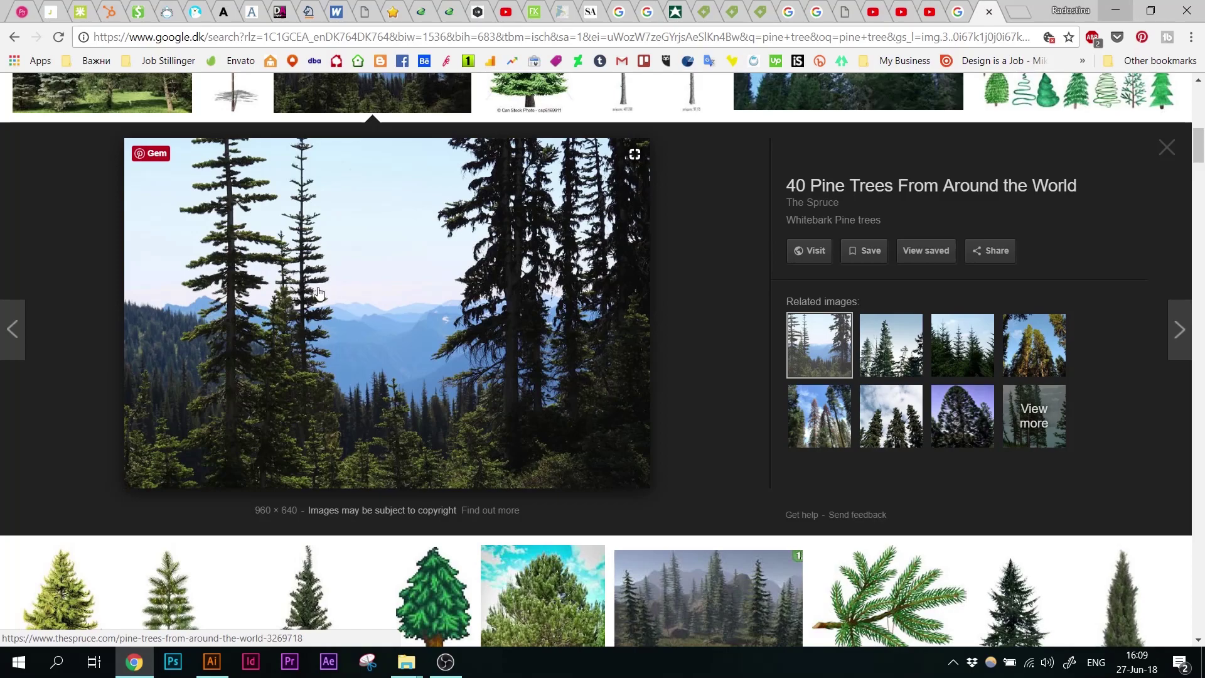
Step: Back in Illustrator, select a lower-left branch and raise its stroke weight to 5 pt
key("alt+Tab")
left_click_drag(495, 380, 515, 461)
left_click(227, 40)
left_click(227, 40)
left_click(227, 39)
left_click(227, 40)
Step: Reselect the upper-left branch and nudge it slightly left toward the trunk
left_click(860, 329)
scroll(839, 320, "down", 5)
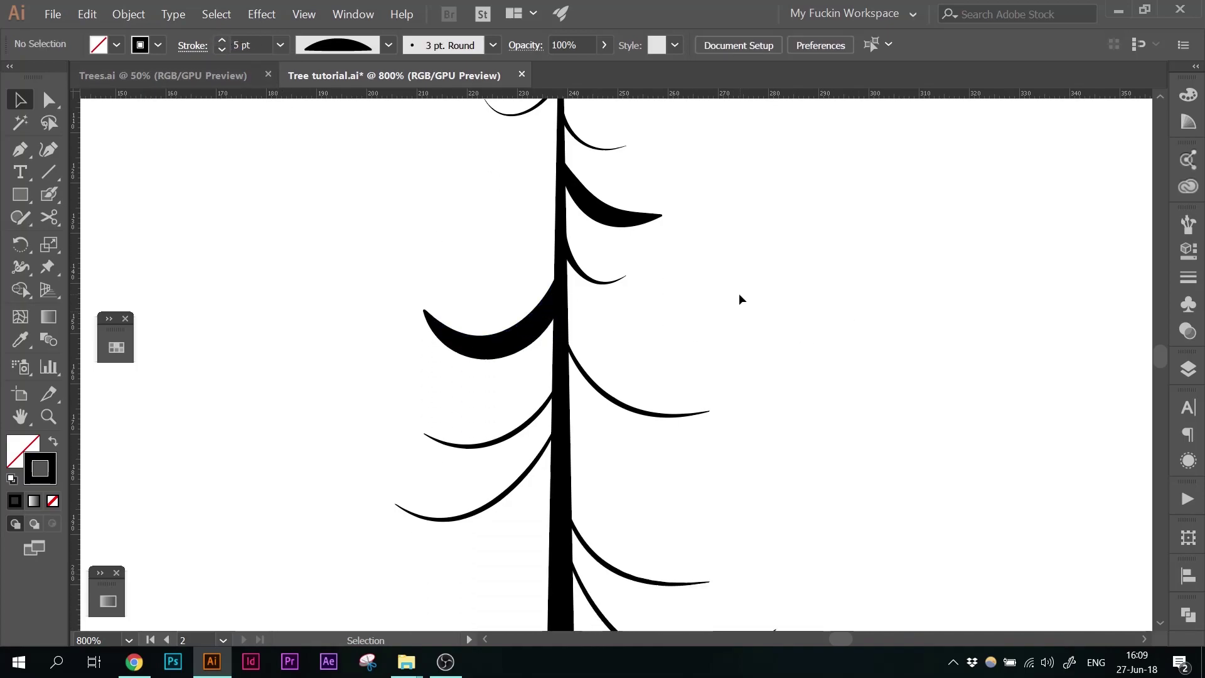
left_click_drag(455, 217, 480, 303)
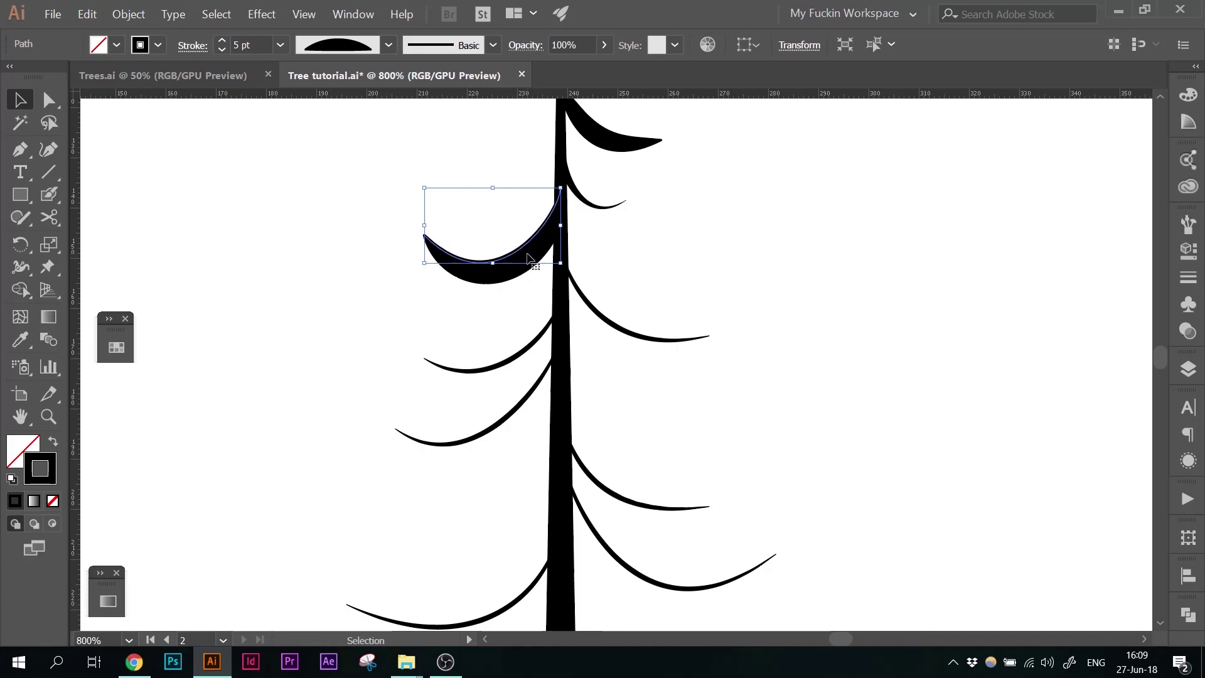
left_click_drag(527, 253, 535, 241)
left_click(439, 212)
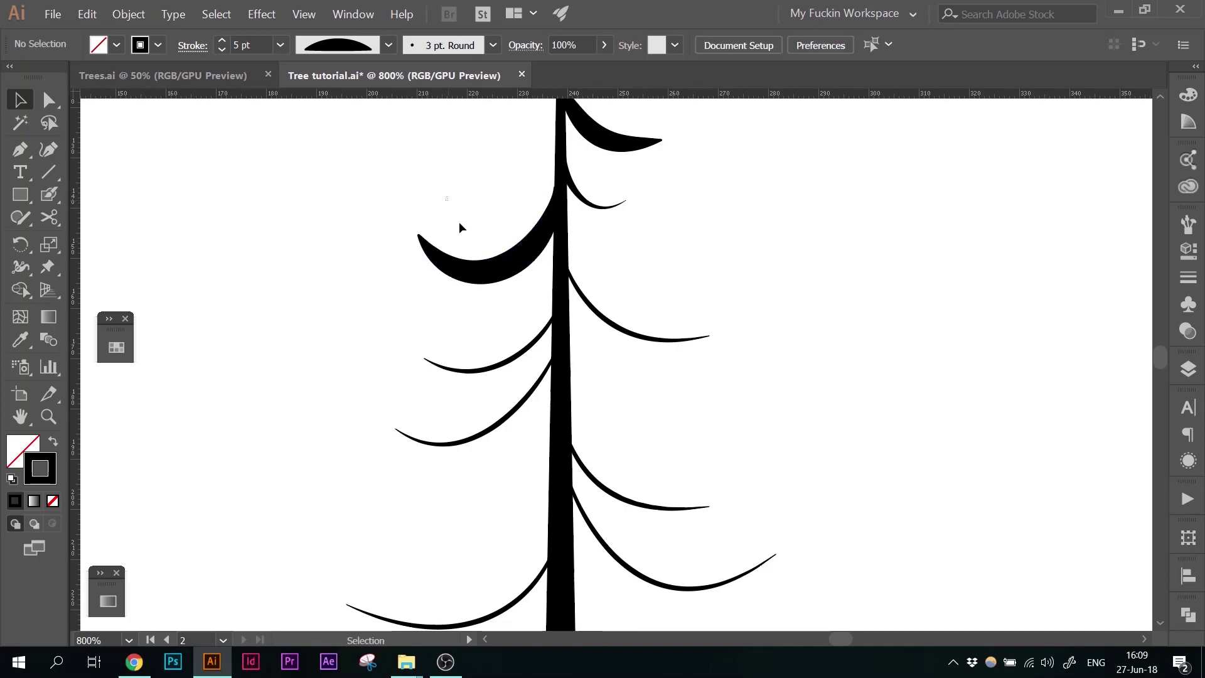
left_click(464, 269)
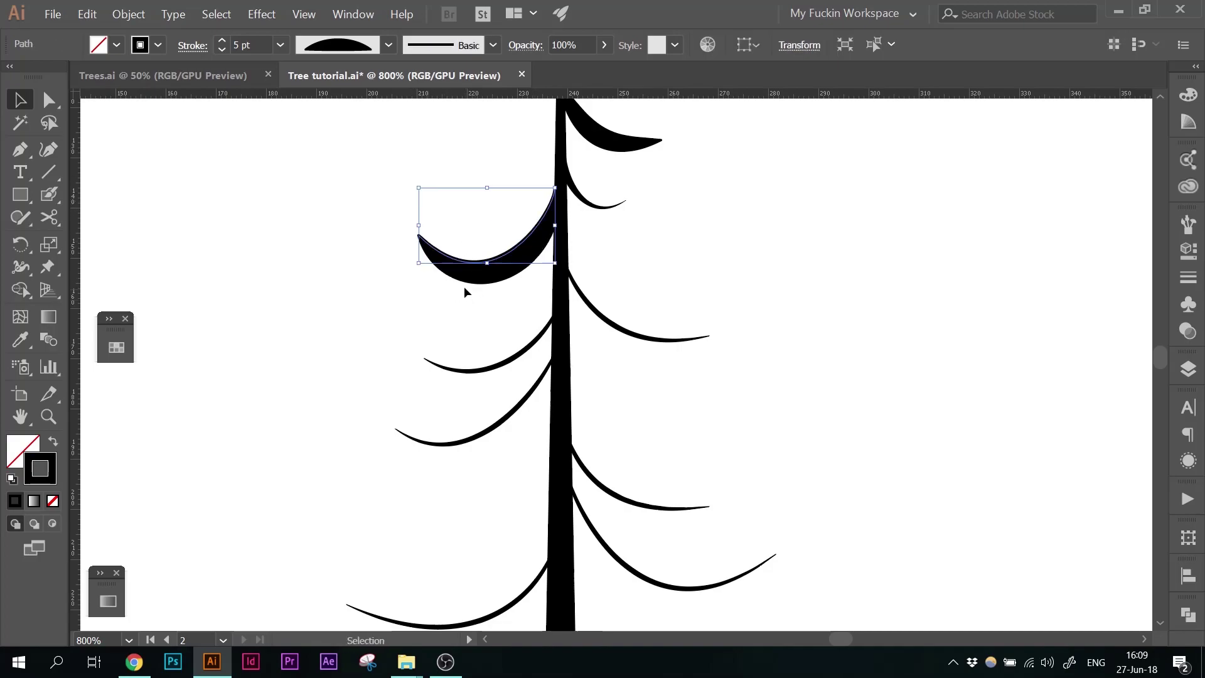
left_click(482, 234)
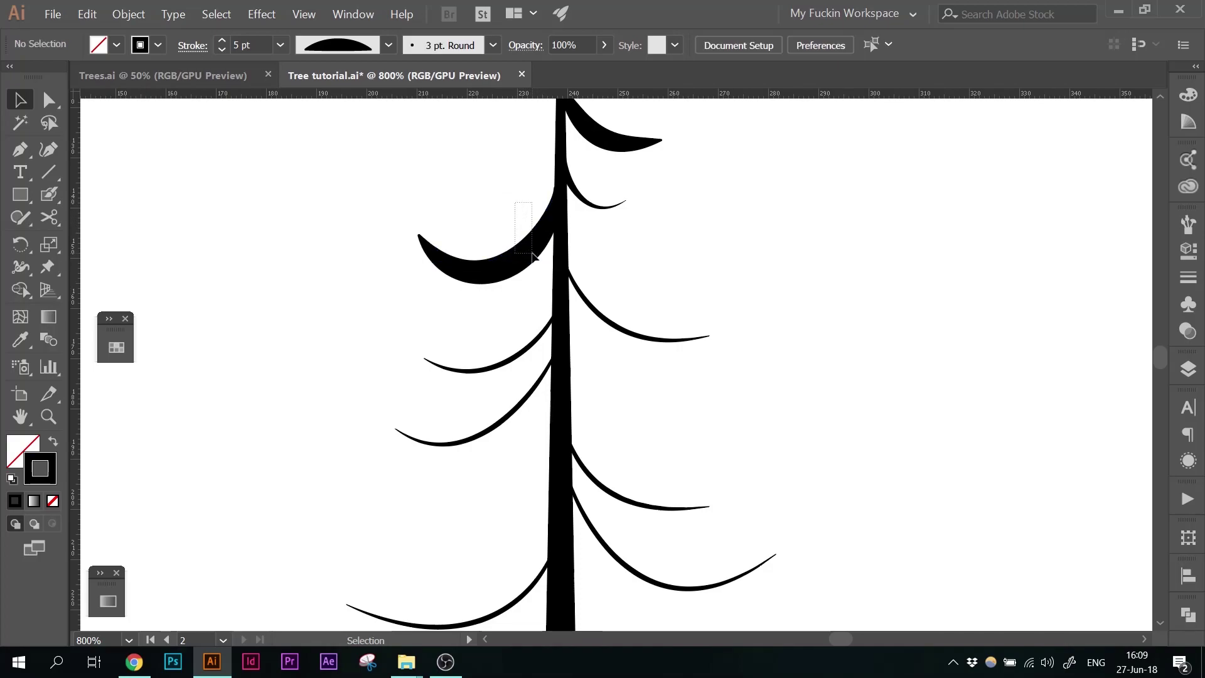
left_click(532, 252)
left_click(499, 194)
key("ctrl+=")
key("ctrl+=")
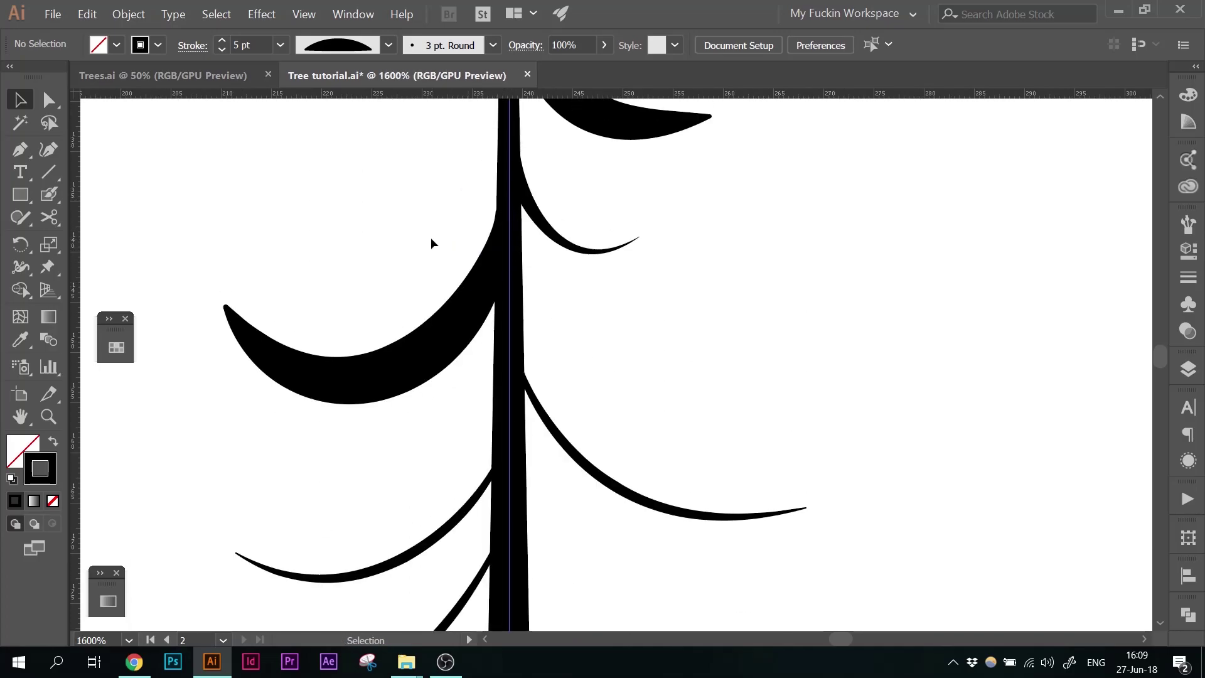
Step: Nudge the crescent onto the trunk and raise its stroke weight to 7 pt
left_click(443, 380)
left_click_drag(442, 375, 442, 375)
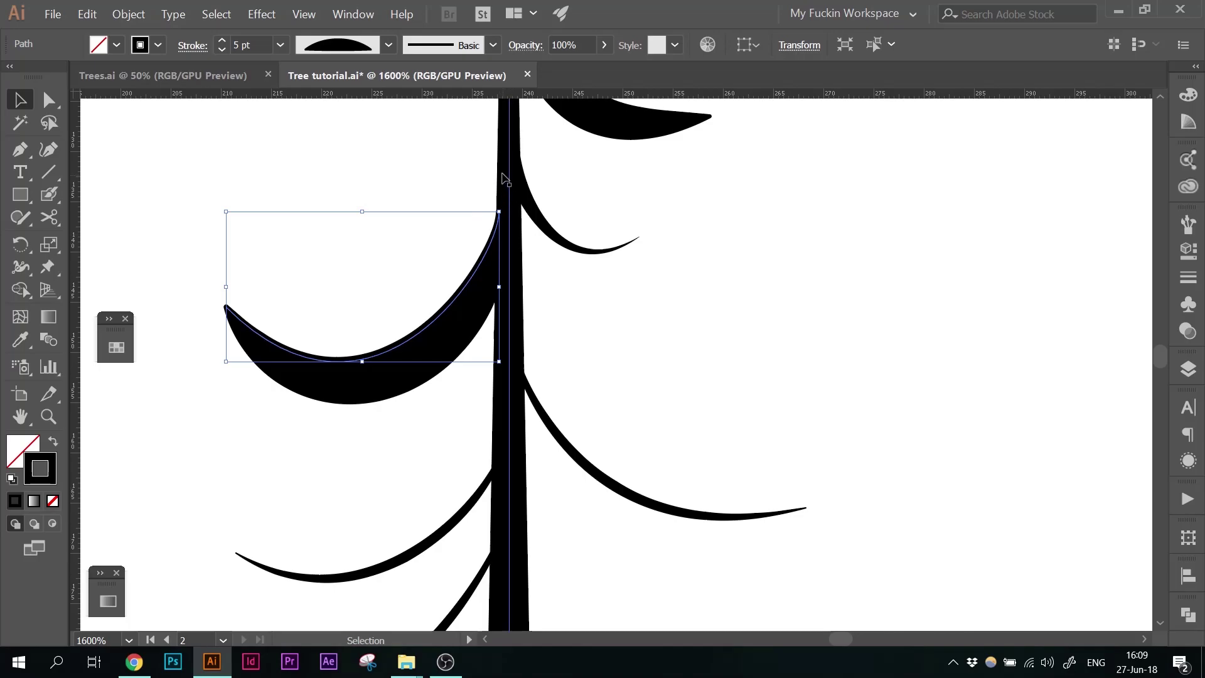
left_click(445, 223)
left_click_drag(413, 218, 348, 425)
left_click(222, 40)
left_click(224, 40)
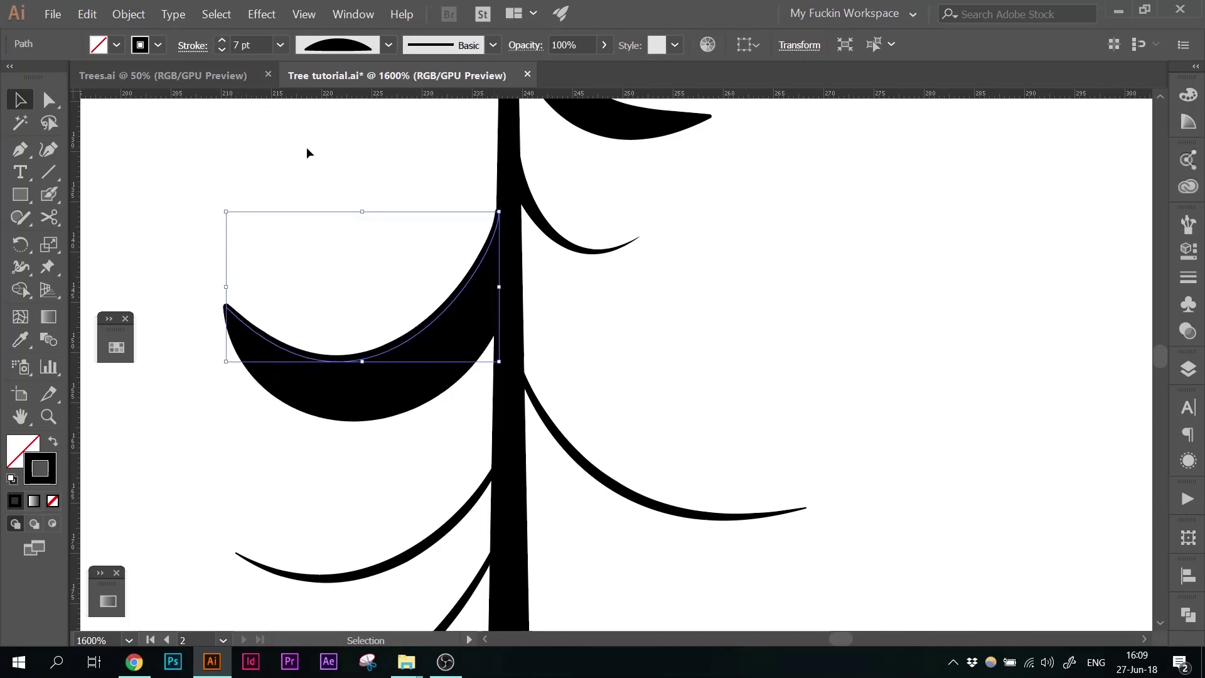
left_click(367, 180)
key("ctrl+minus")
key("ctrl+minus")
key("ctrl+minus")
key("ctrl+minus")
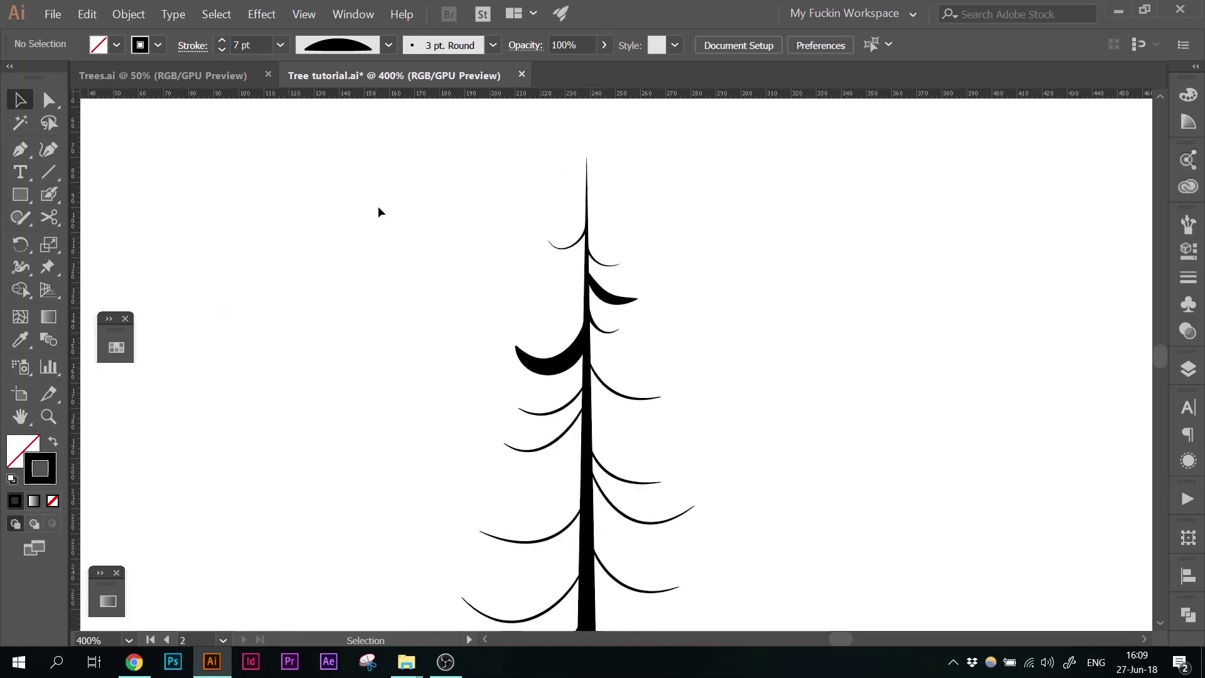
scroll(424, 245, "down", 3)
Step: Thicken the thin upper-right branch to an 8 pt stroke
key("ctrl+minus")
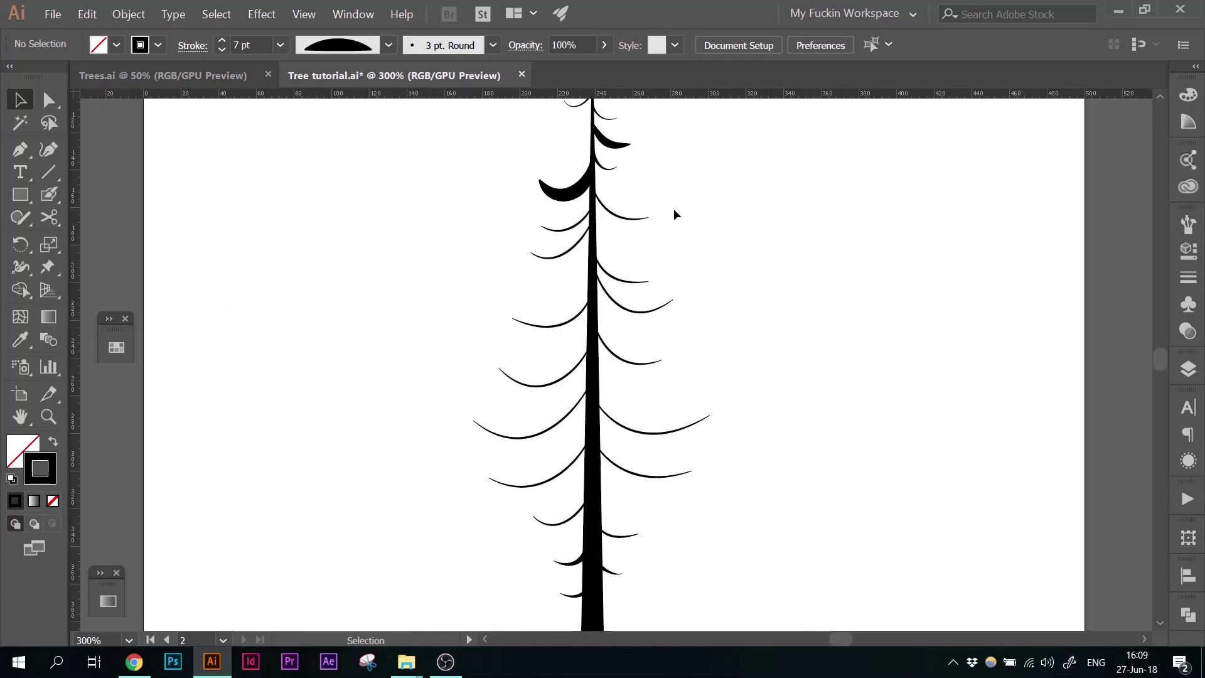
left_click_drag(620, 251, 620, 251)
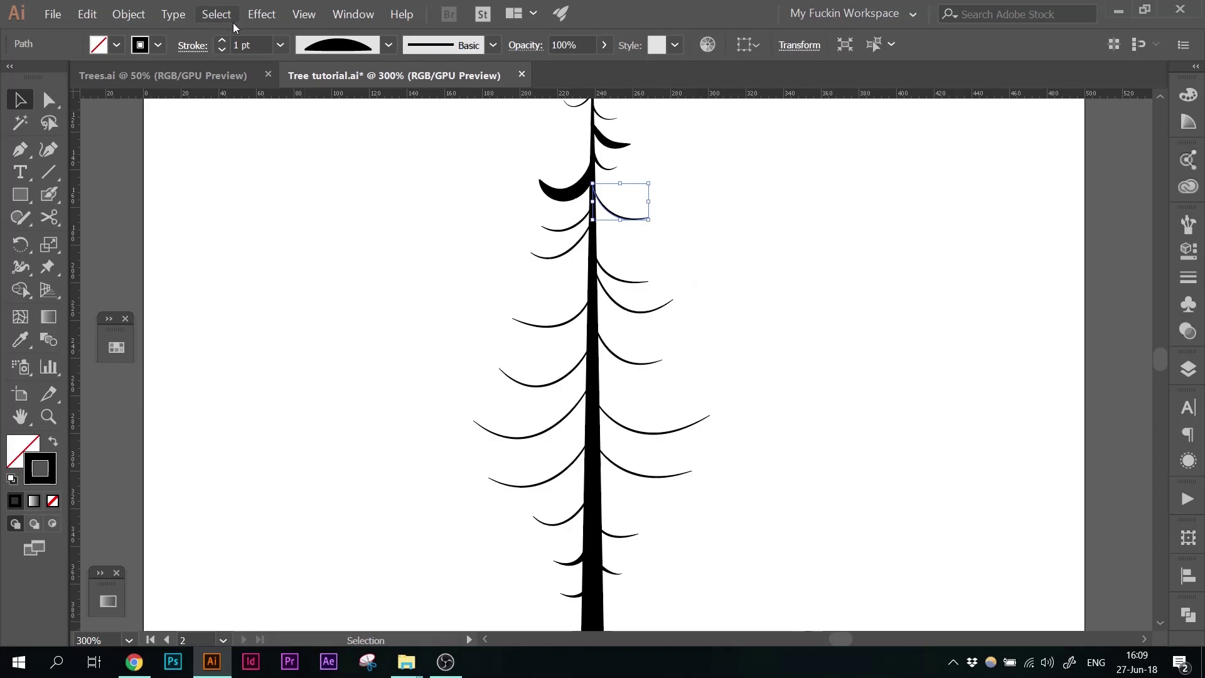
left_click(221, 42)
left_click(220, 42)
left_click(221, 42)
left_click(221, 42)
left_click(221, 42)
left_click(222, 42)
left_click(222, 42)
Step: Thicken the left branches near the trunk to 9 pt and shift them slightly left
left_click_drag(549, 259, 551, 262)
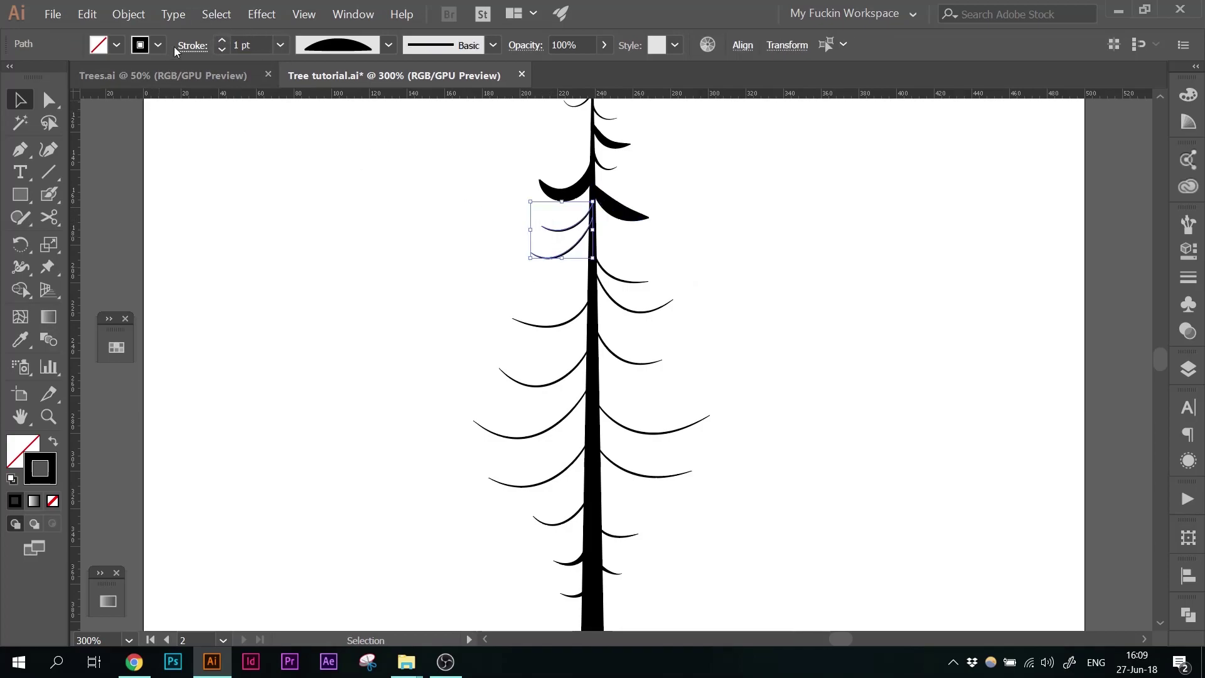
left_click(226, 39)
left_click(226, 40)
left_click(226, 40)
left_click(226, 40)
left_click(226, 40)
left_click(226, 40)
left_click(226, 40)
left_click(226, 40)
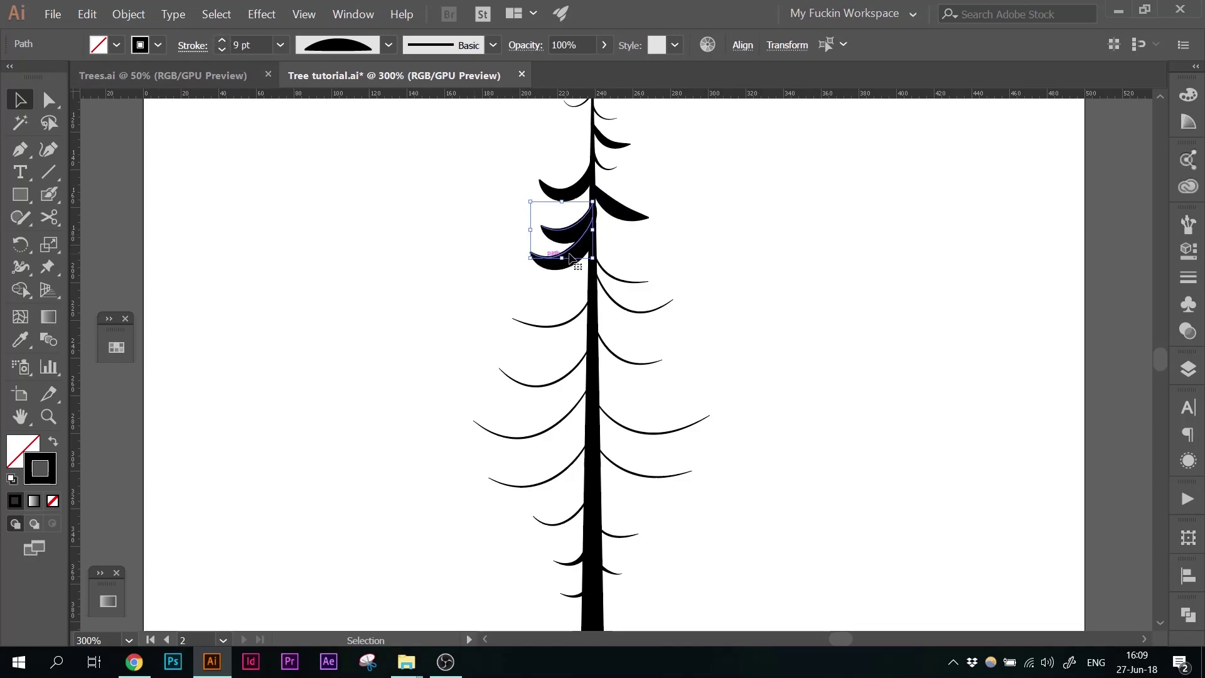
left_click_drag(580, 252, 579, 251)
left_click(508, 283)
Step: Thicken the lower-left branch stroke to 12 pt
left_click(570, 258)
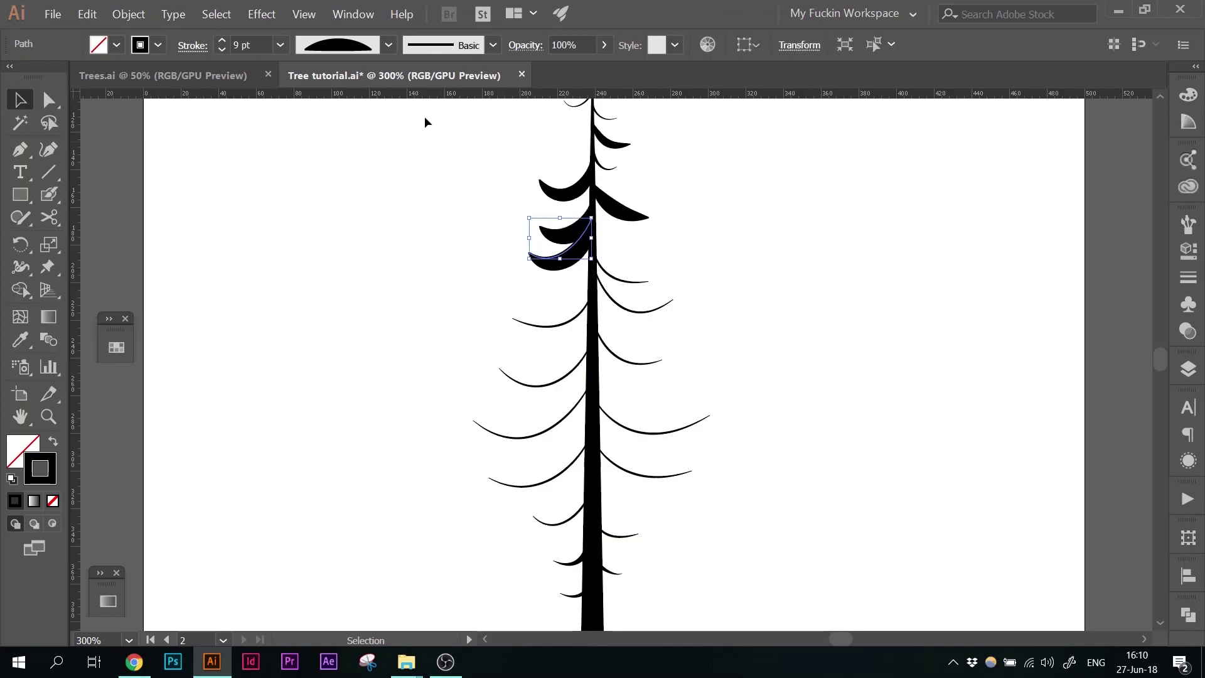
left_click(223, 40)
left_click(223, 40)
left_click(223, 41)
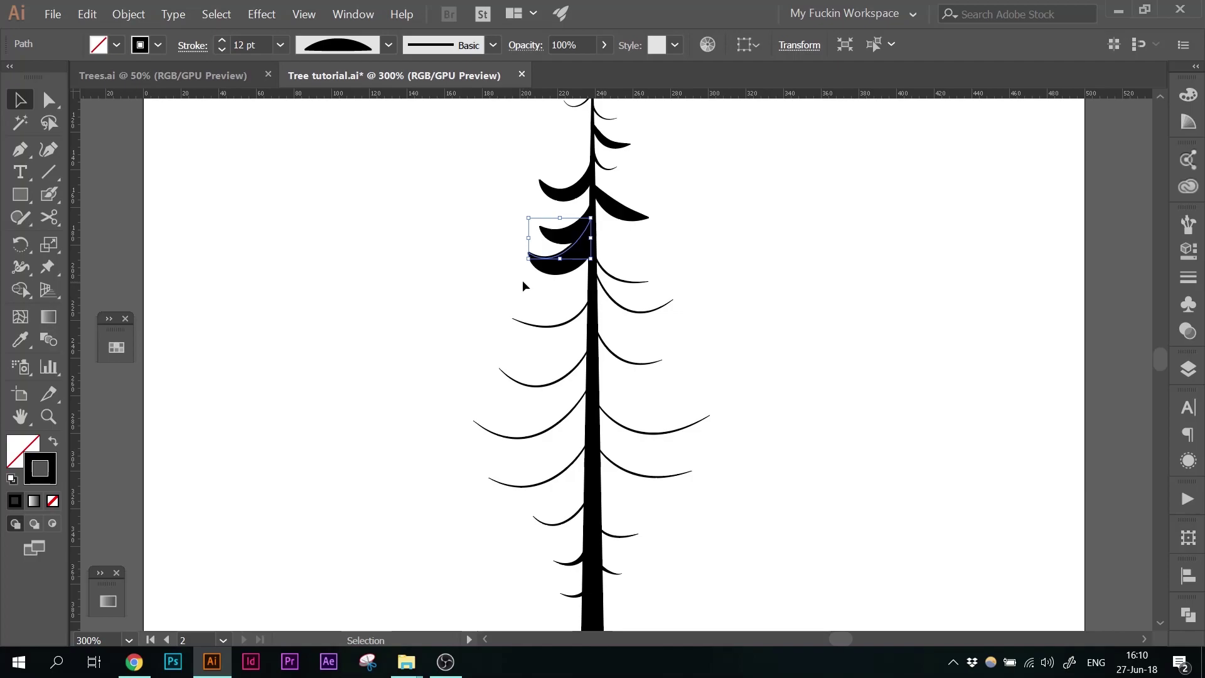
Step: Thin the upper-right branch stroke down to 6 pt
left_click(628, 206)
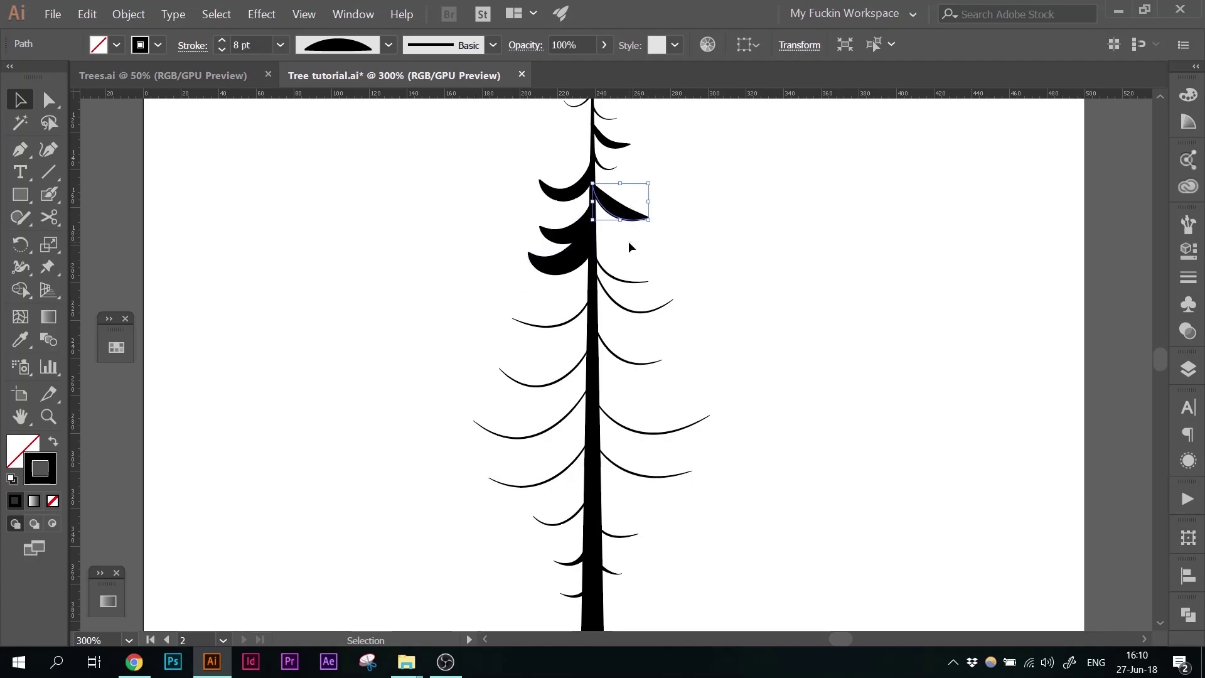
left_click(222, 49)
left_click(222, 50)
left_click(408, 255)
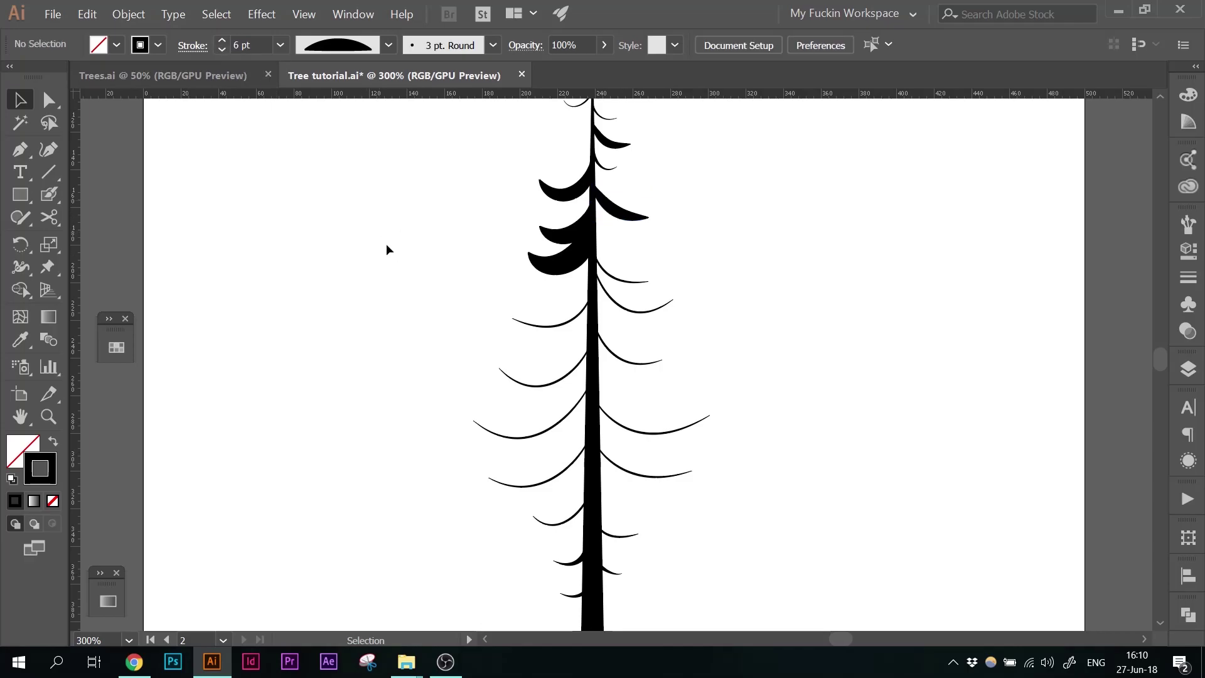
Step: Choose a heavier stroke weight for the thin upper-right branch and move it into position
left_click(639, 296)
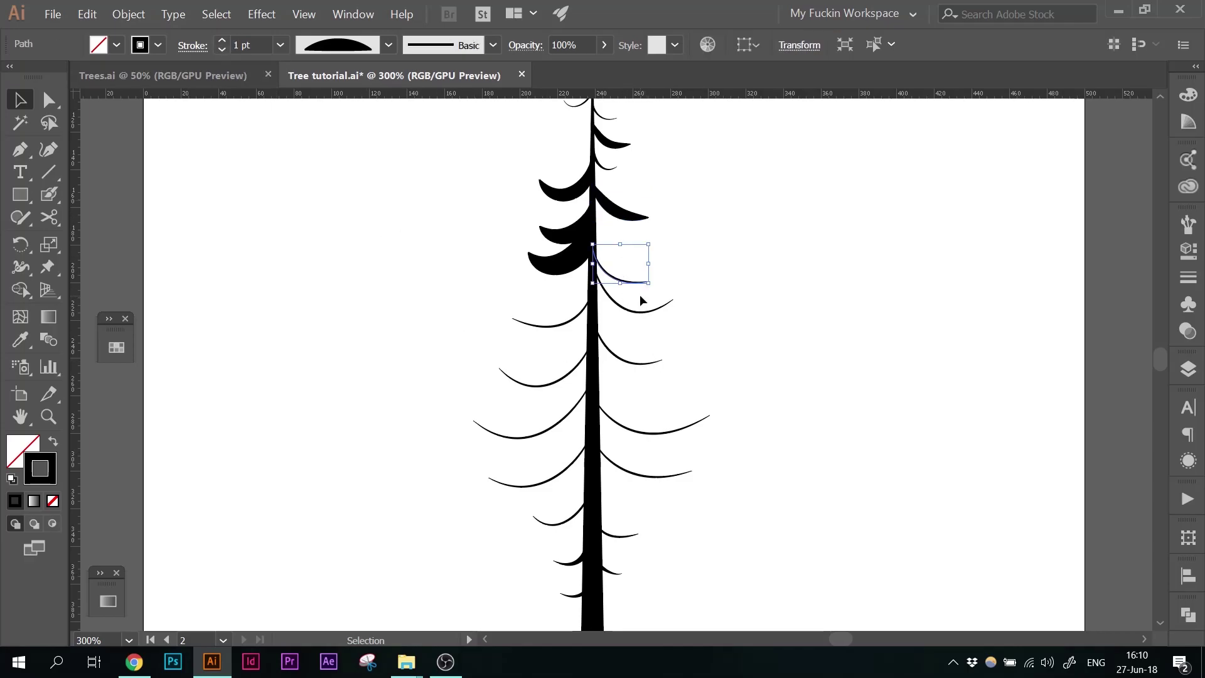
key("ctrl+plus")
key("ctrl+plus")
key("ctrl+plus")
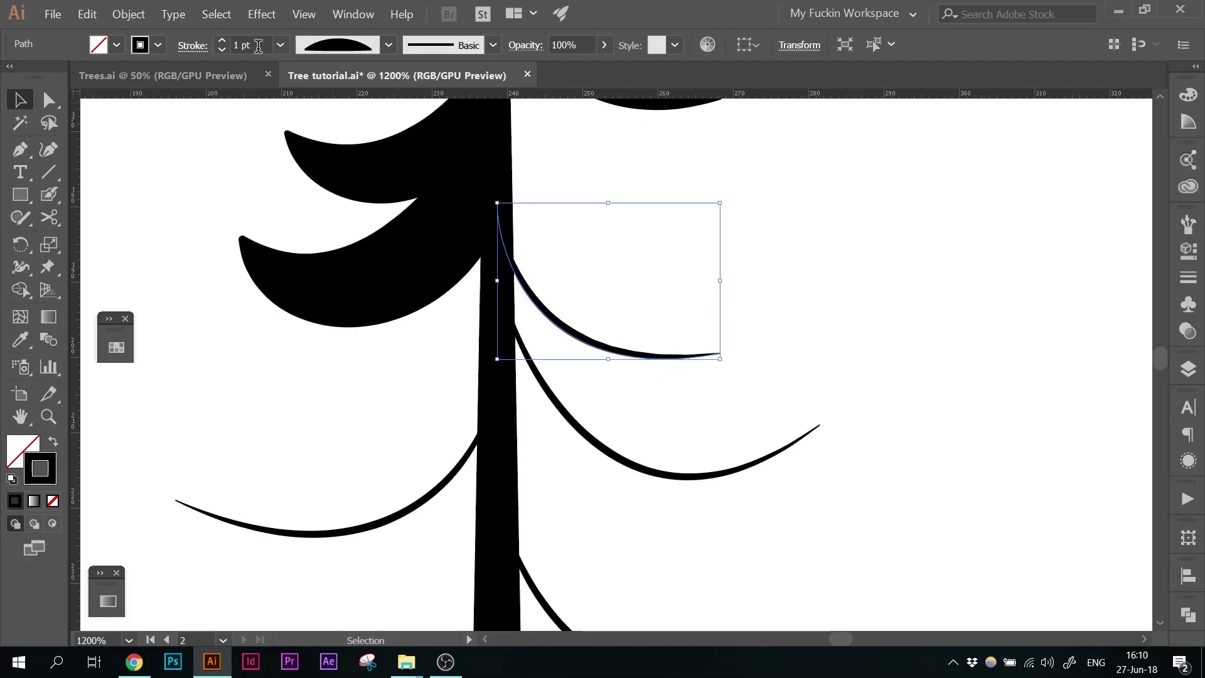
left_click(224, 40)
left_click(224, 40)
left_click(223, 40)
left_click(226, 40)
left_click(280, 45)
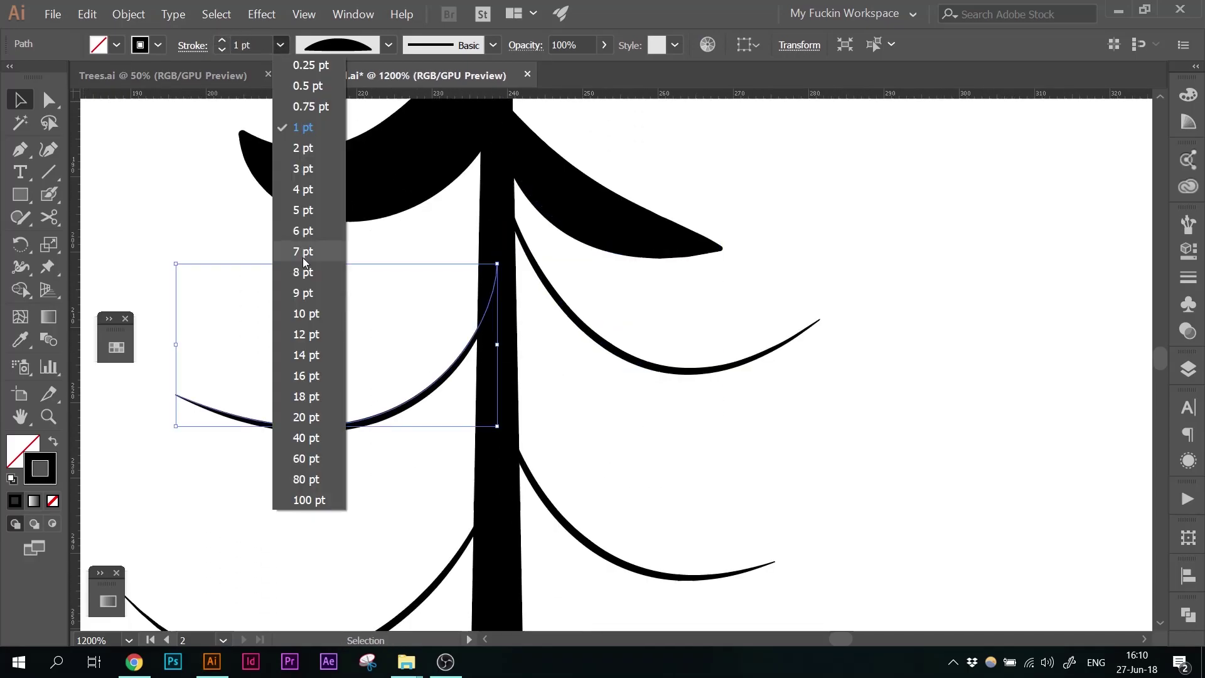
left_click(309, 326)
key("ctrl+minus")
key("ctrl+minus")
left_click_drag(573, 373, 571, 373)
Step: Undo the move and thicken the selected branch to 10 pt
key("ctrl+plus")
key("ctrl+plus")
key("ctrl+plus")
key("ctrl+z")
key("ctrl+z")
key("ctrl+z")
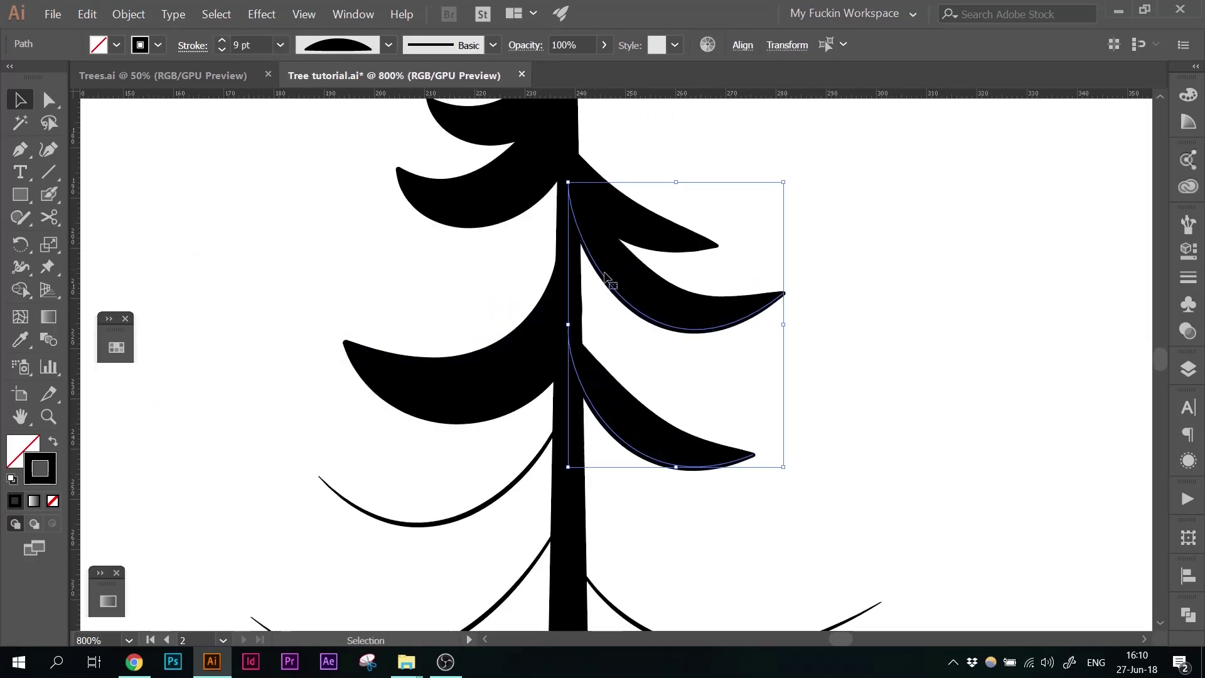
left_click(223, 40)
left_click(223, 40)
left_click(223, 40)
left_click(223, 41)
left_click(222, 40)
left_click(223, 40)
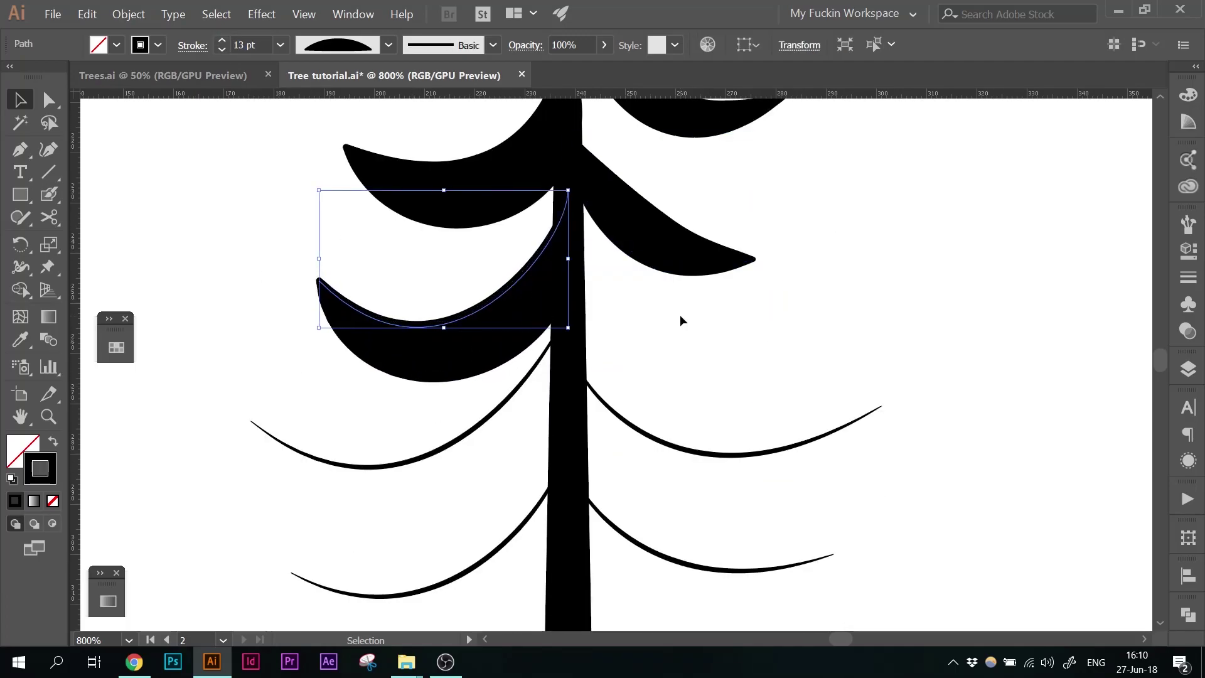
scroll(546, 226, "up", 2)
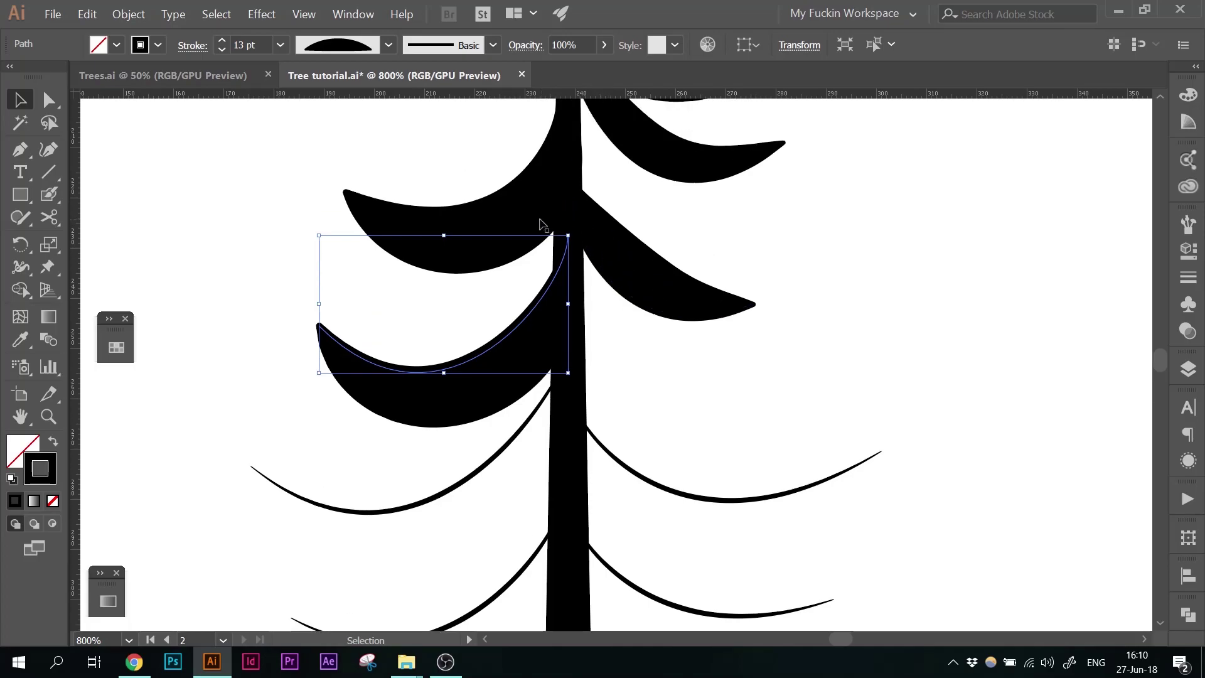
Step: Check the upper-left, lower-left and upper-right crescents, nudging the upper-right one slightly left
left_click(519, 200)
left_click(479, 402)
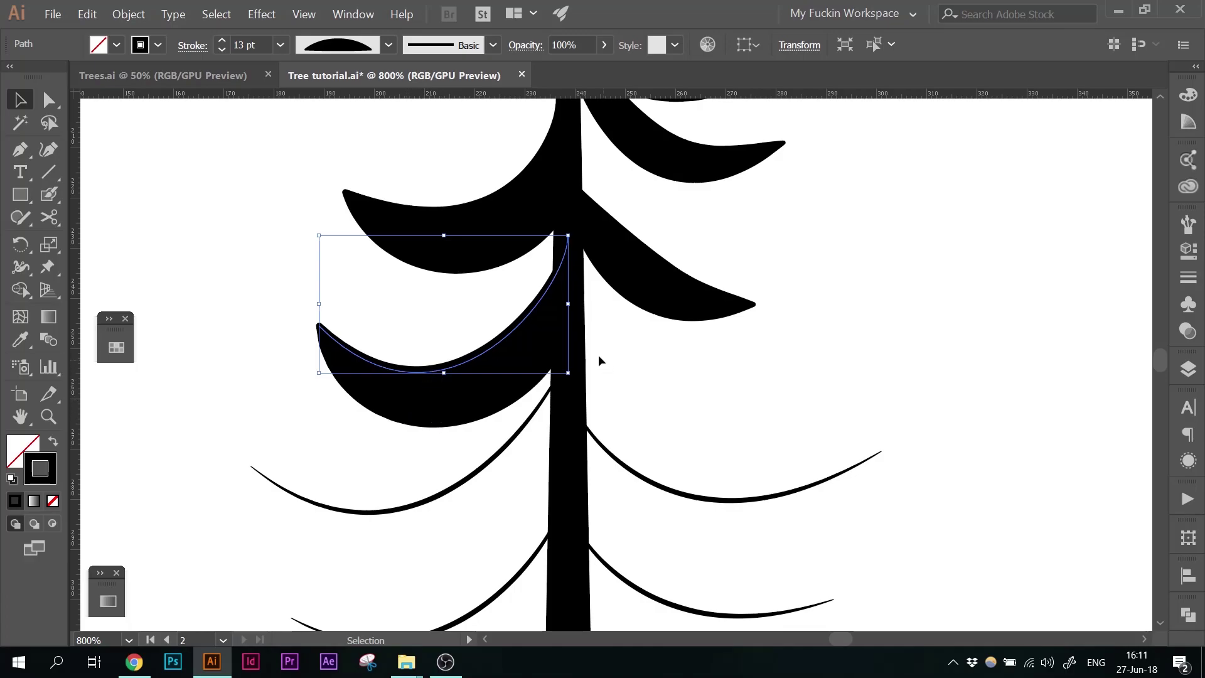
left_click(628, 287)
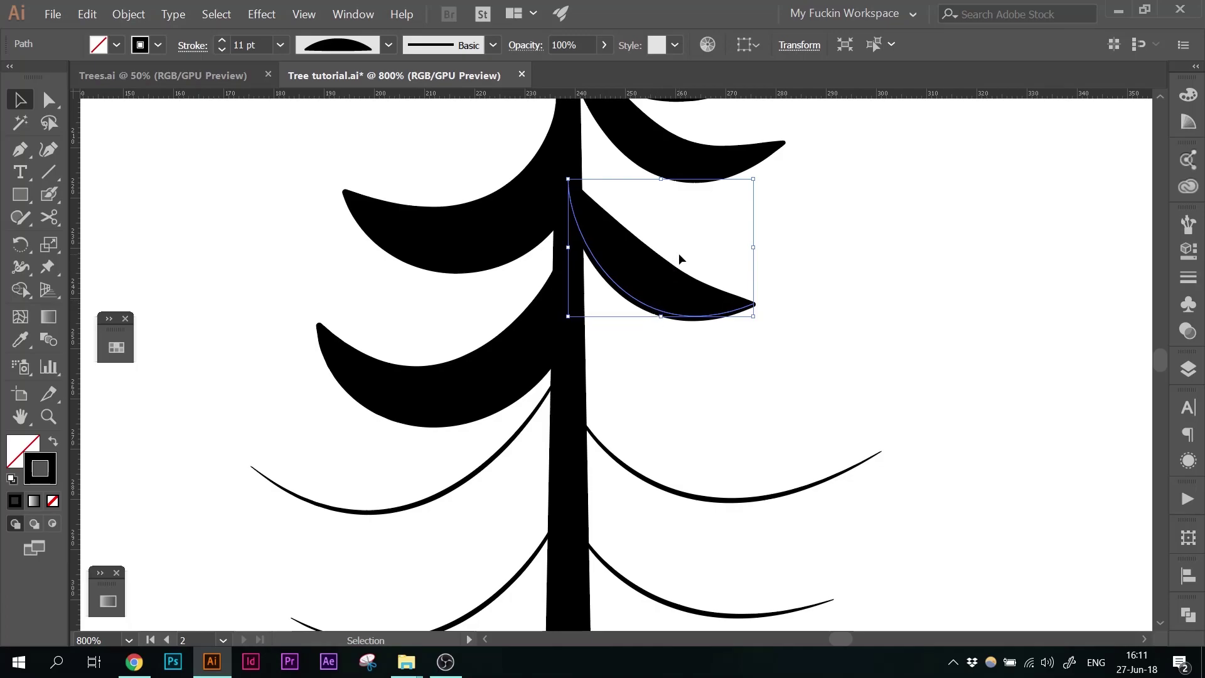
left_click_drag(678, 256, 545, 337)
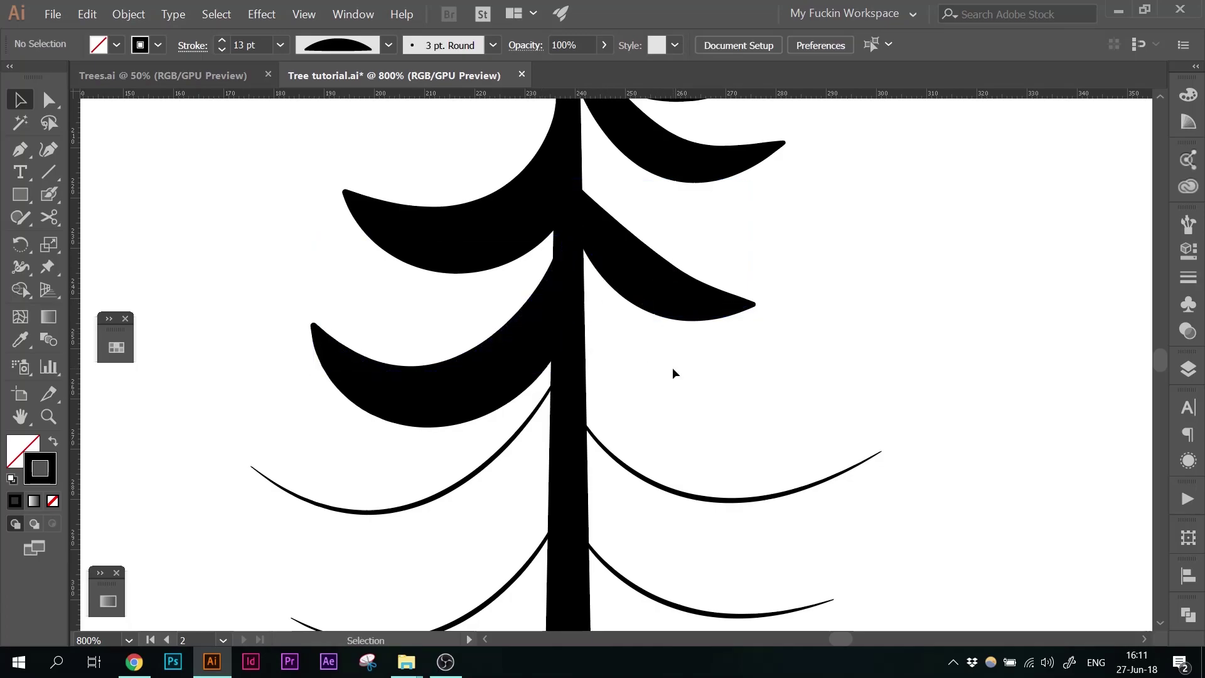
Step: Select the two right-side branches together, after checking the left ones
scroll(673, 372, "down", 2)
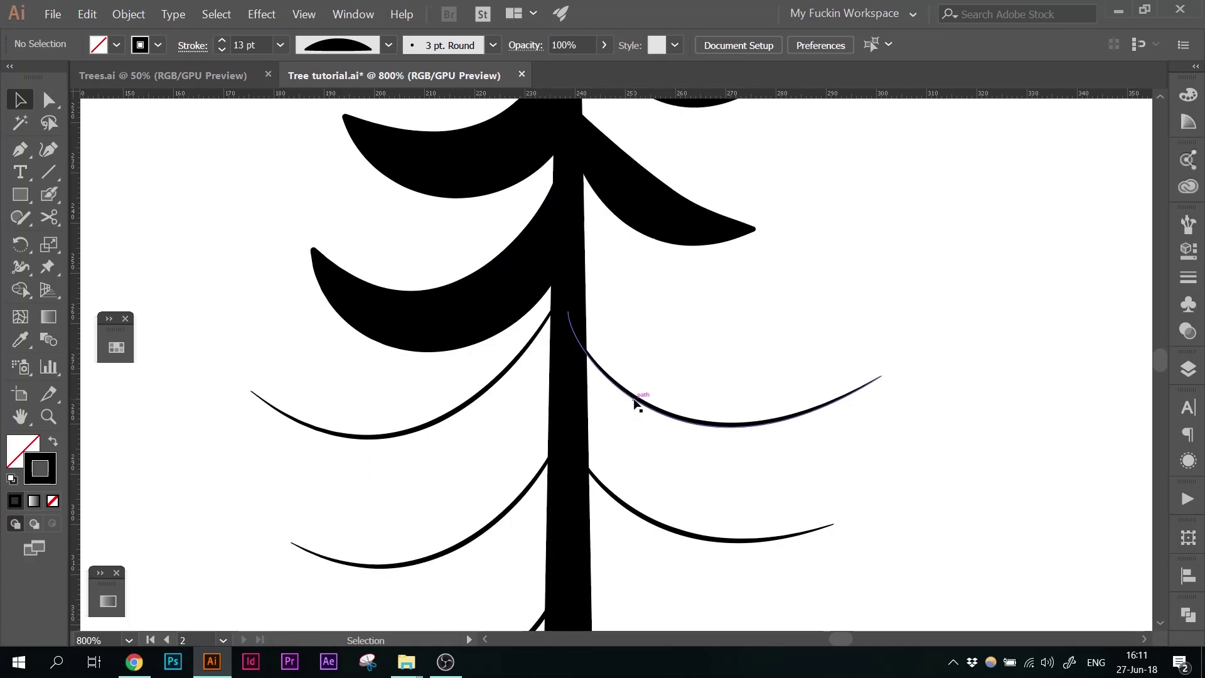
scroll(635, 402, "up", 2)
left_click(448, 256)
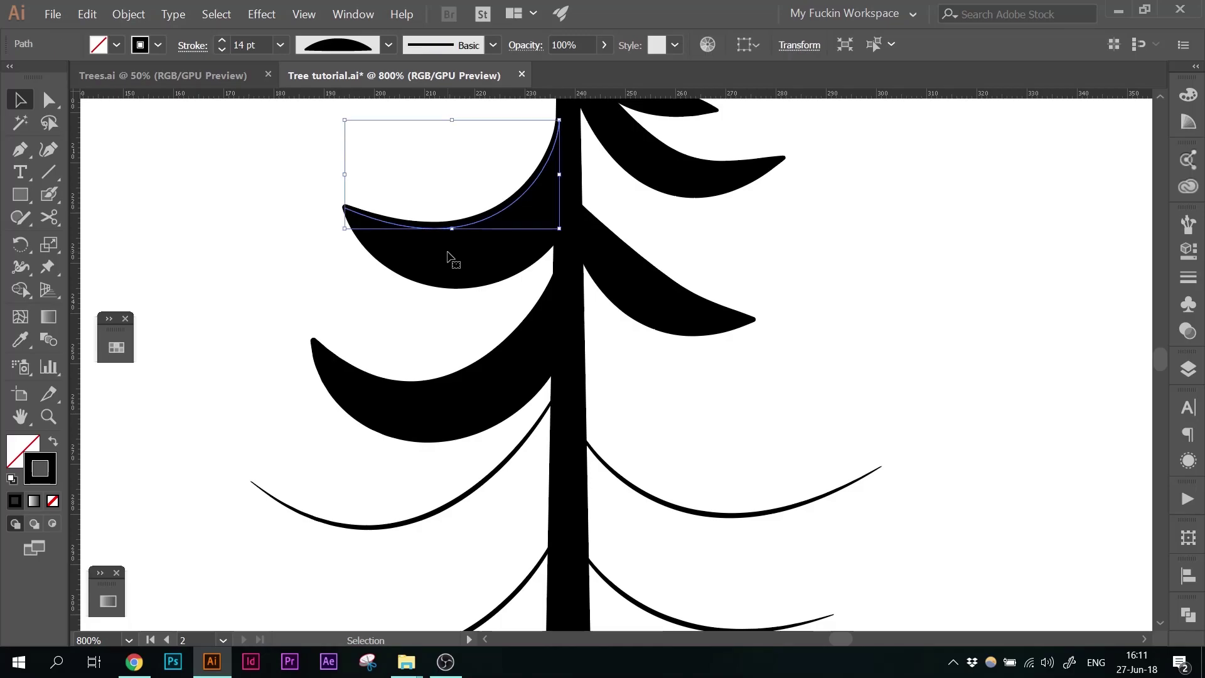
left_click(442, 398)
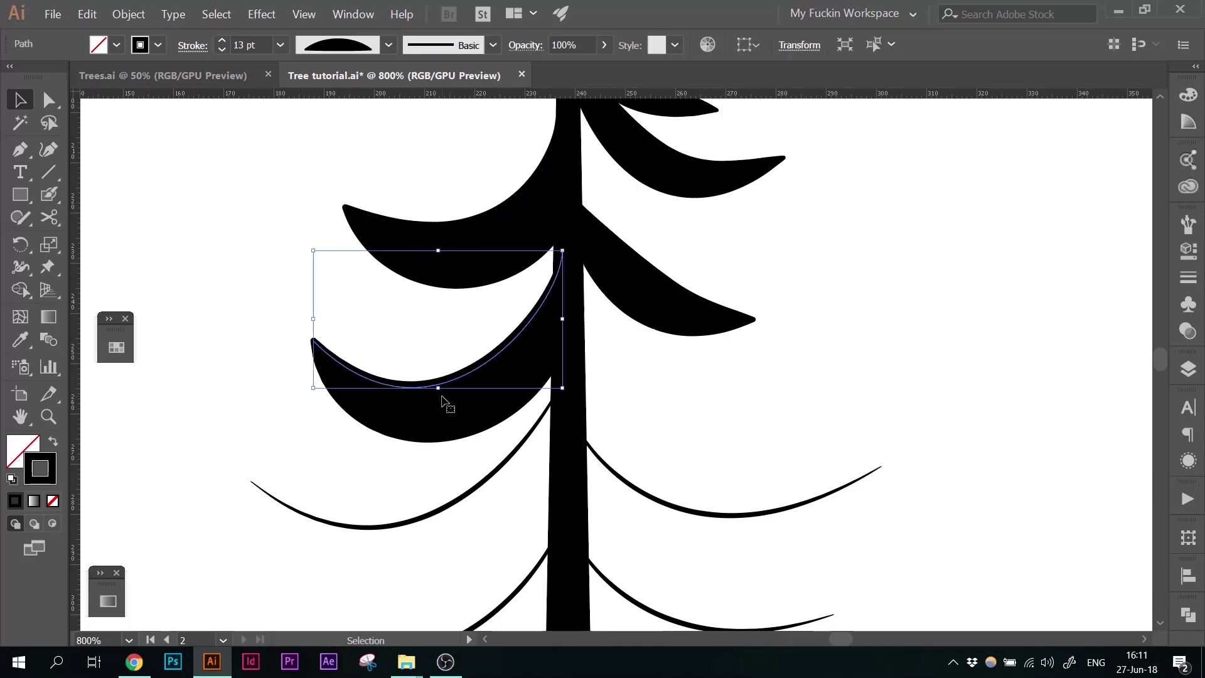
left_click(654, 280)
scroll(656, 274, "up", 2)
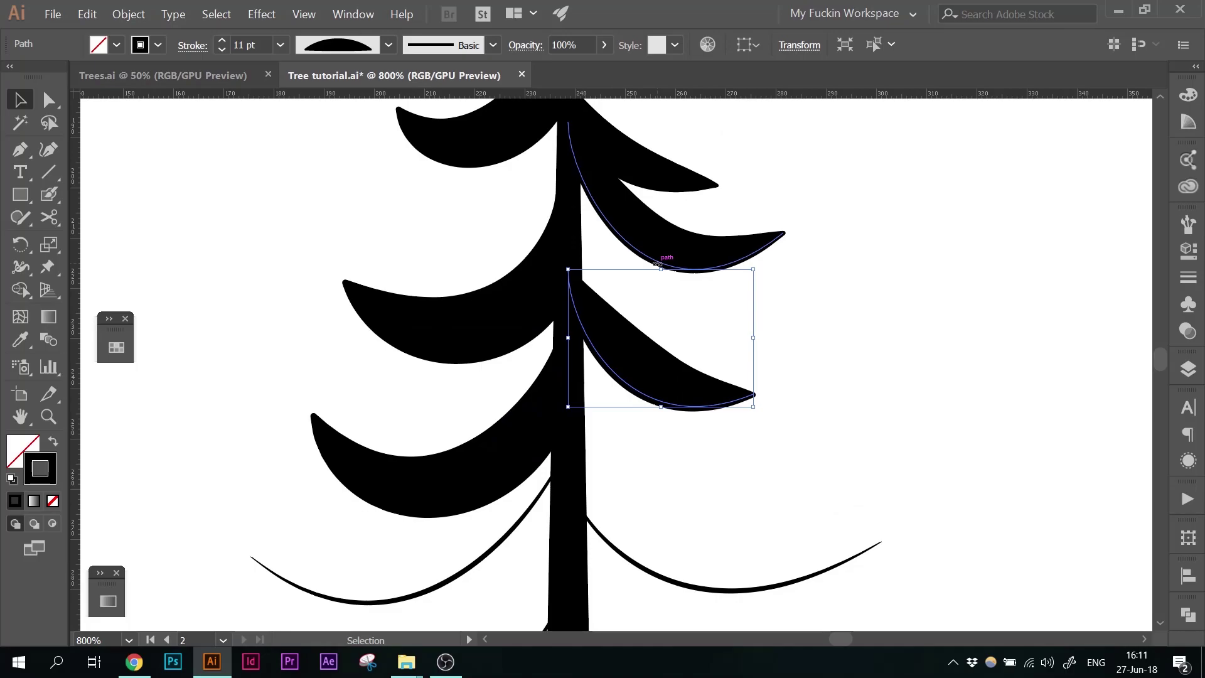
left_click(691, 213, "shift")
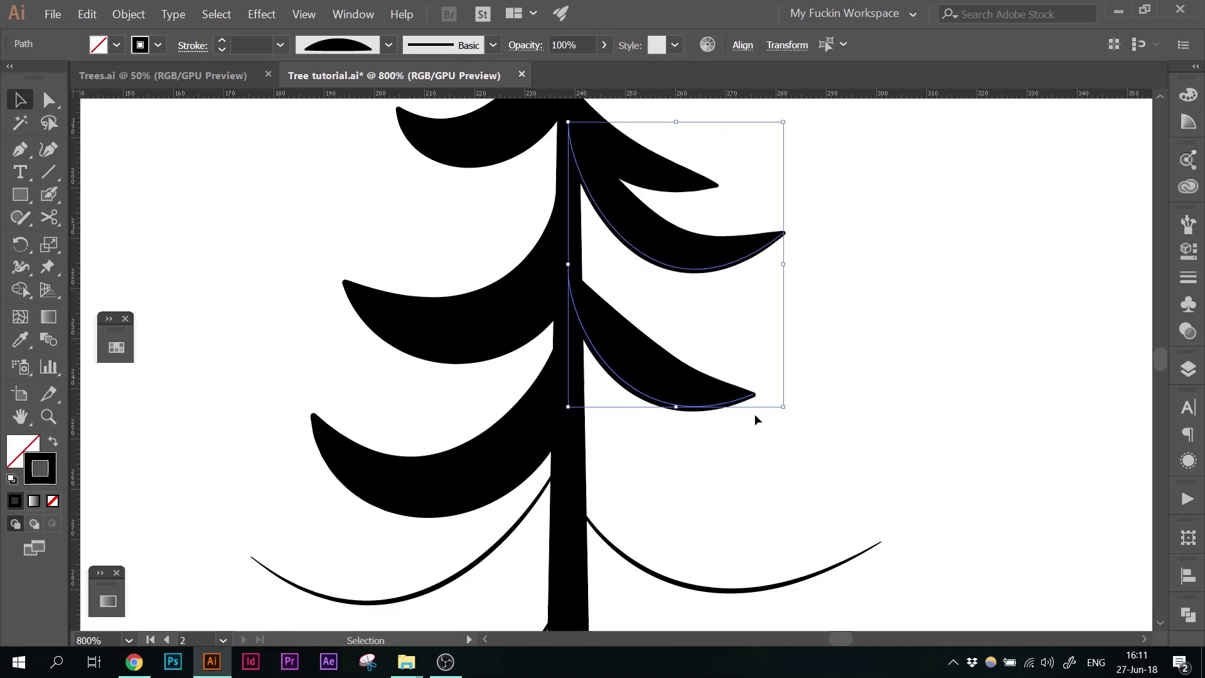
Step: Use Flip Across in the Stroke panel on the right branches and the top branch
left_click(1188, 277)
left_click(1133, 511)
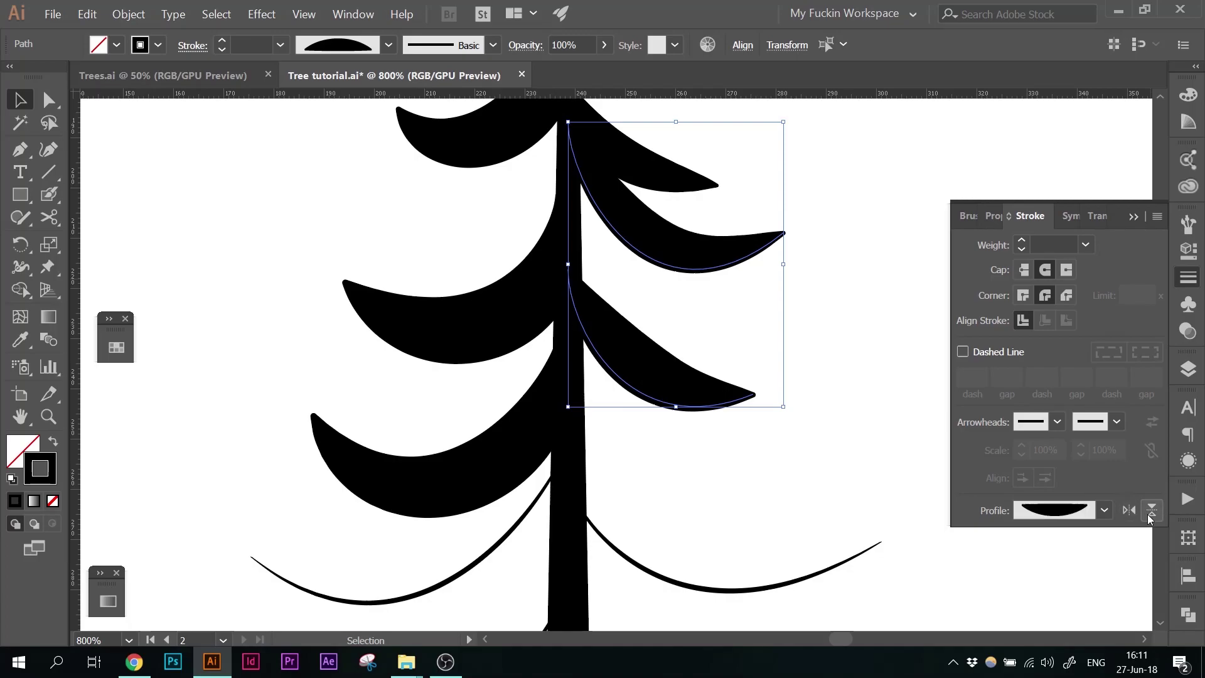
left_click(1151, 513)
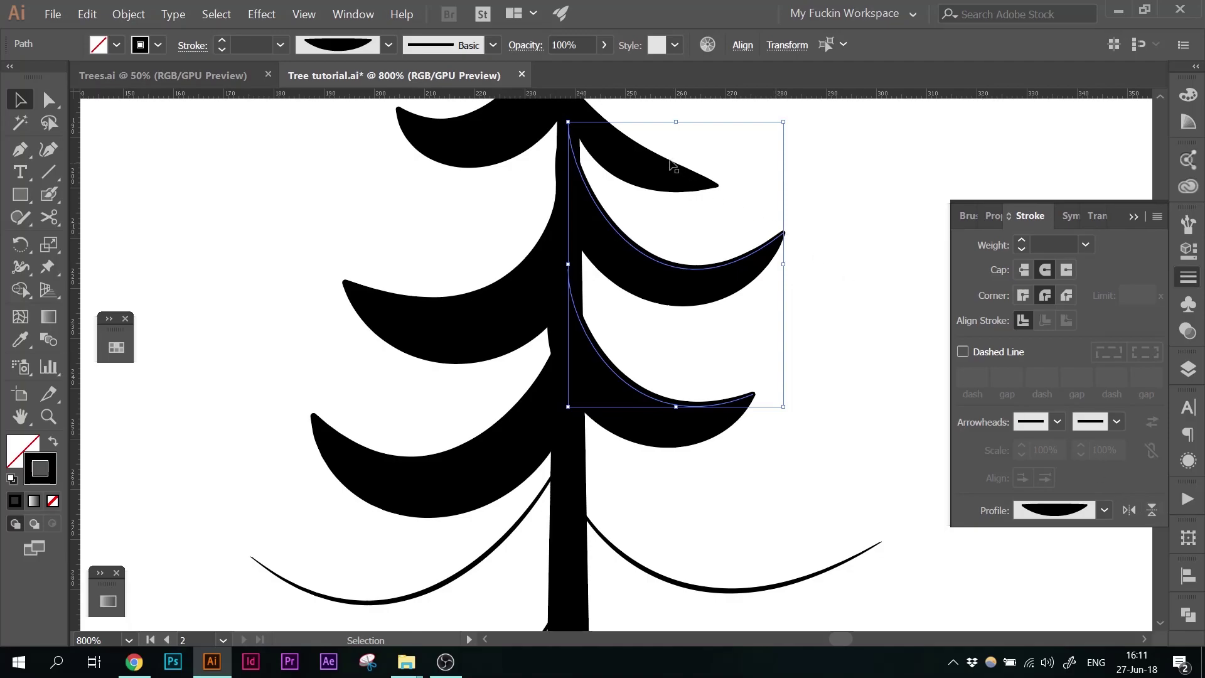
left_click(668, 164)
scroll(663, 162, "up", 1)
left_click(1153, 510)
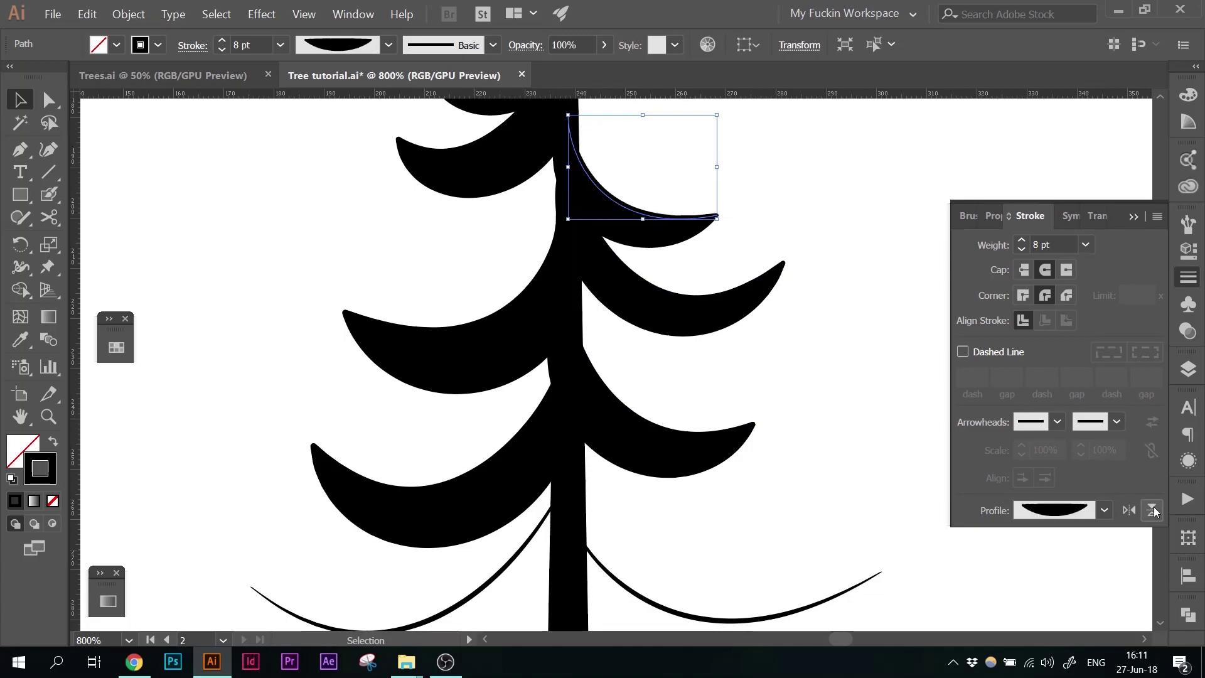
Step: Make the top branch's stroke thinner
scroll(830, 342, "up", 5)
scroll(936, 384, "down", 5)
left_click(1022, 250)
left_click(1022, 250)
key("ctrl+plus")
key("ctrl+plus")
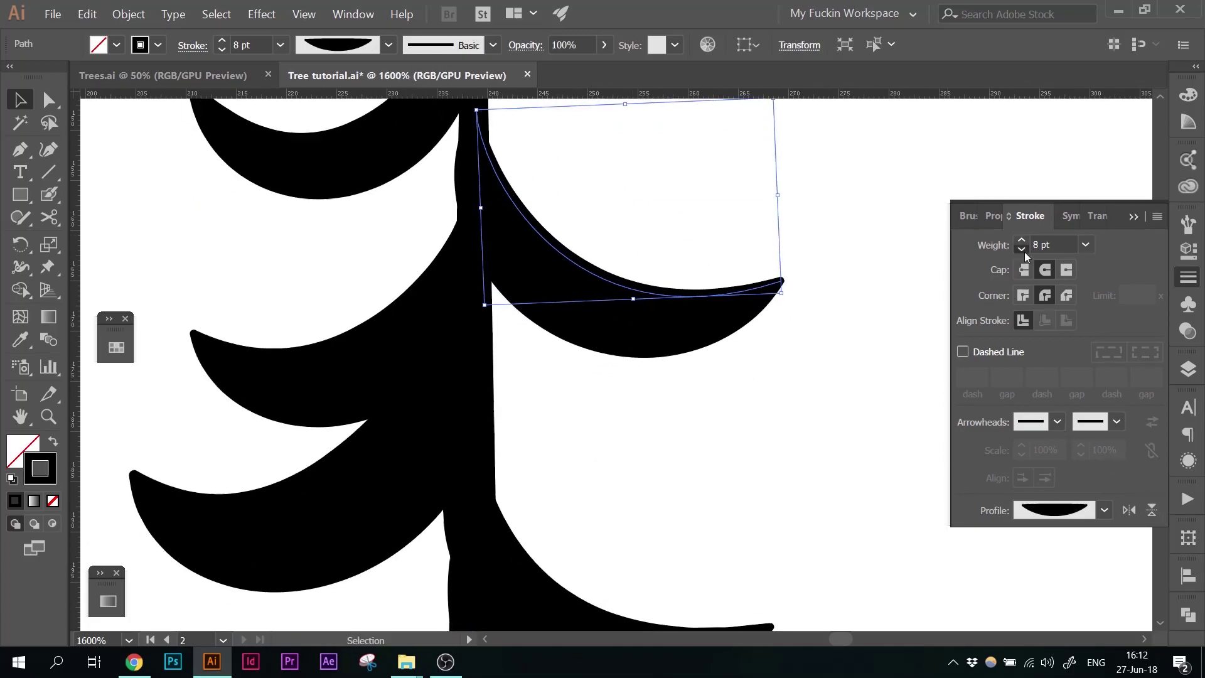
scroll(628, 313, "up", 2)
scroll(727, 341, "down", 4)
left_click(726, 342)
scroll(645, 204, "down", 3)
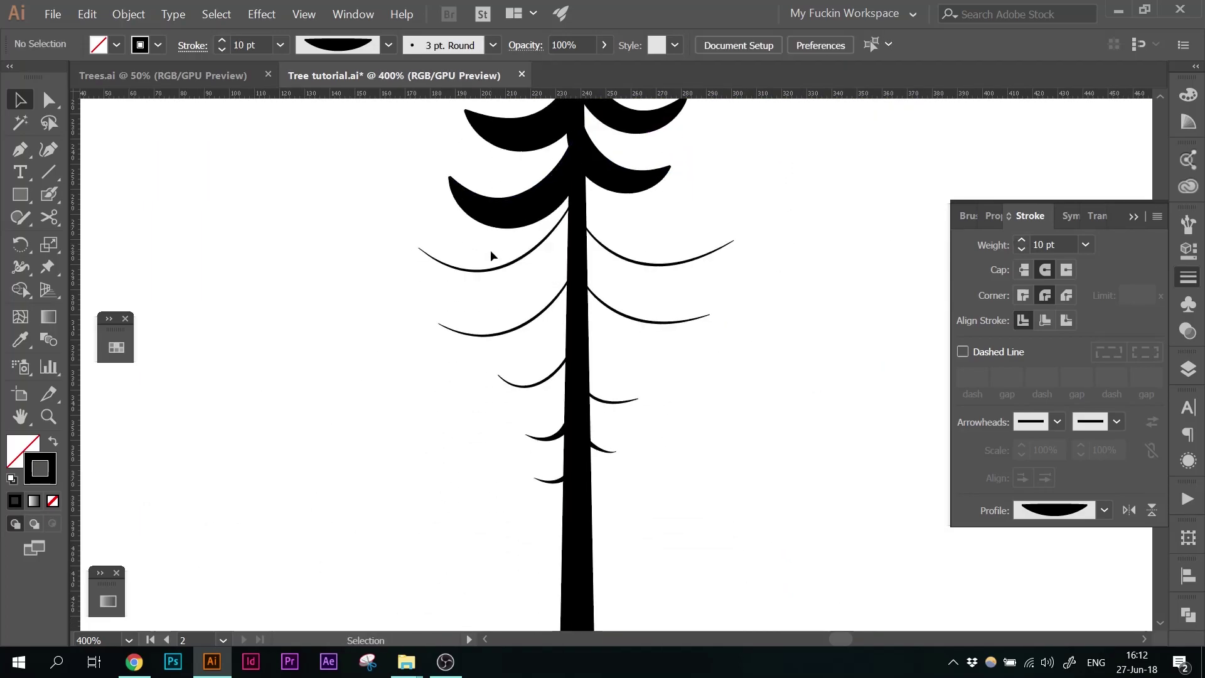
Step: Apply the crescent width profile to each remaining thin branch on both sides
left_click(502, 295)
left_click(611, 286)
left_click(653, 322)
left_click(1022, 241)
left_click(1022, 241)
left_click(483, 334)
left_click(1022, 241)
left_click(521, 384)
left_click(1021, 241)
left_click(855, 396)
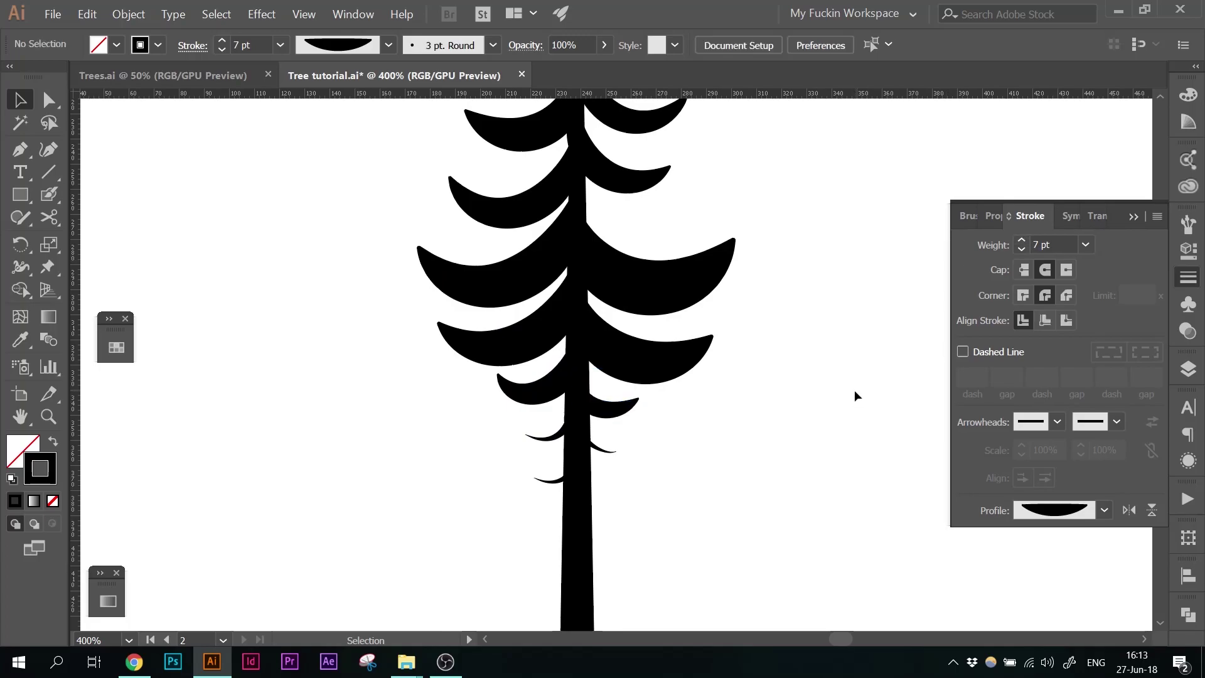
key("ctrl+minus")
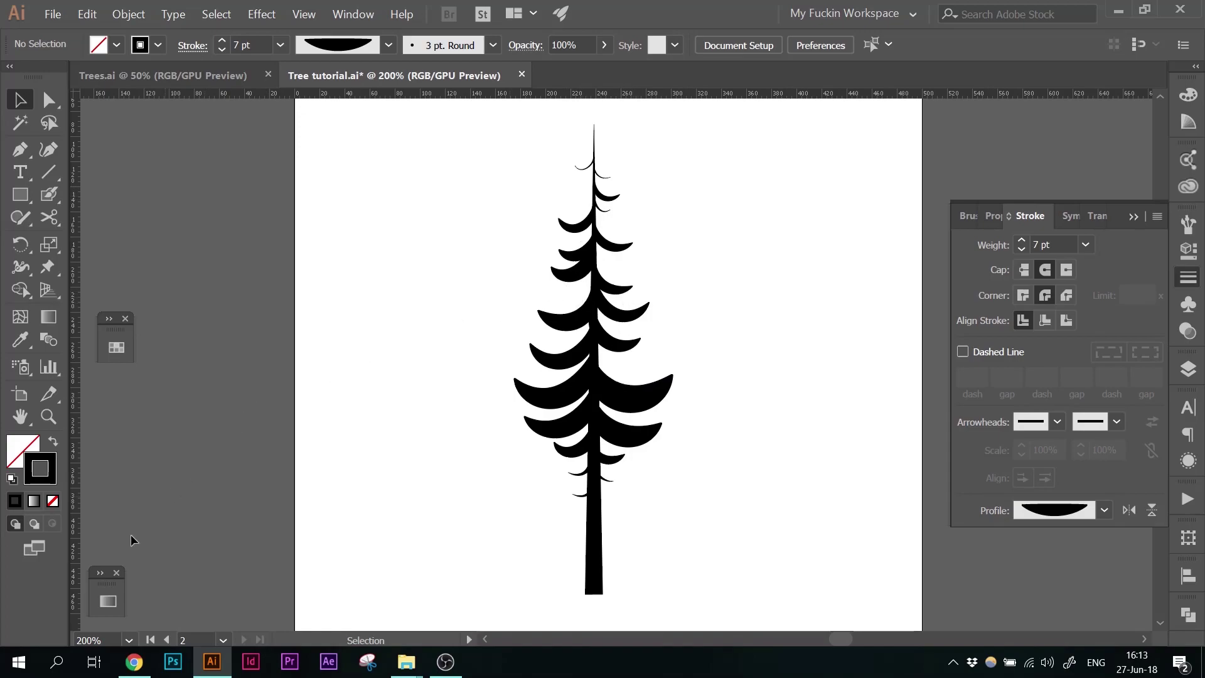
Step: Compare with the pine tree reference images in Chrome, then return to Illustrator
left_click(134, 663)
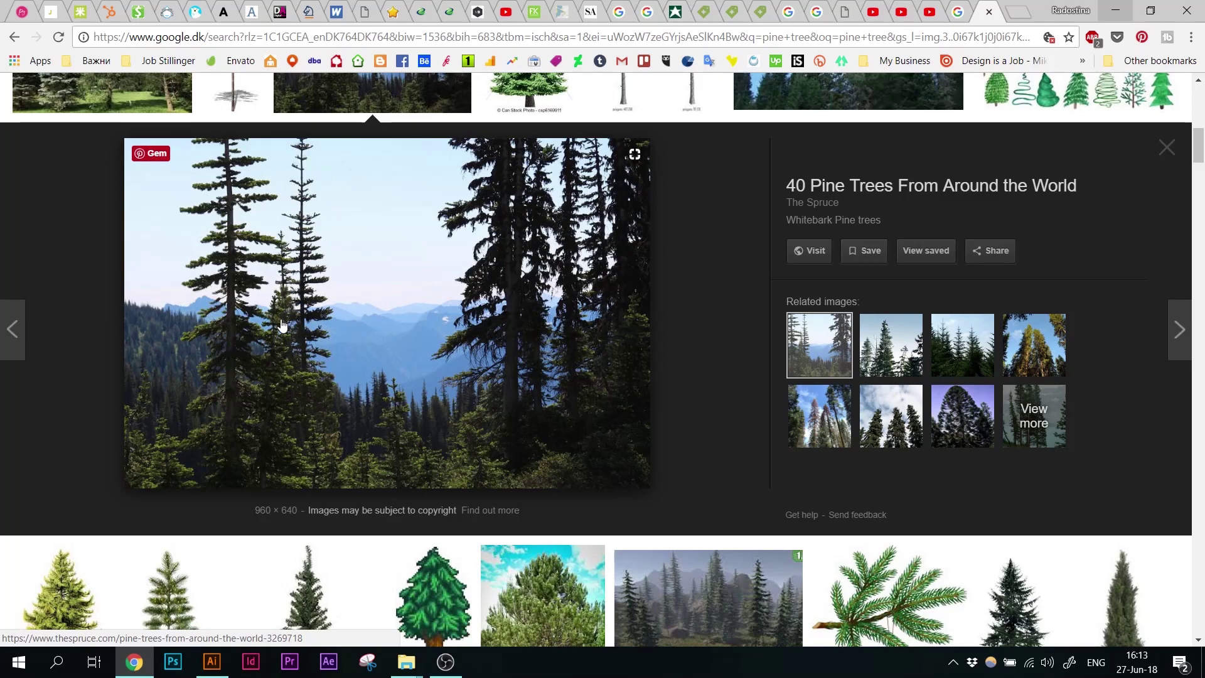
scroll(339, 308, "down", 3)
key("alt+Tab")
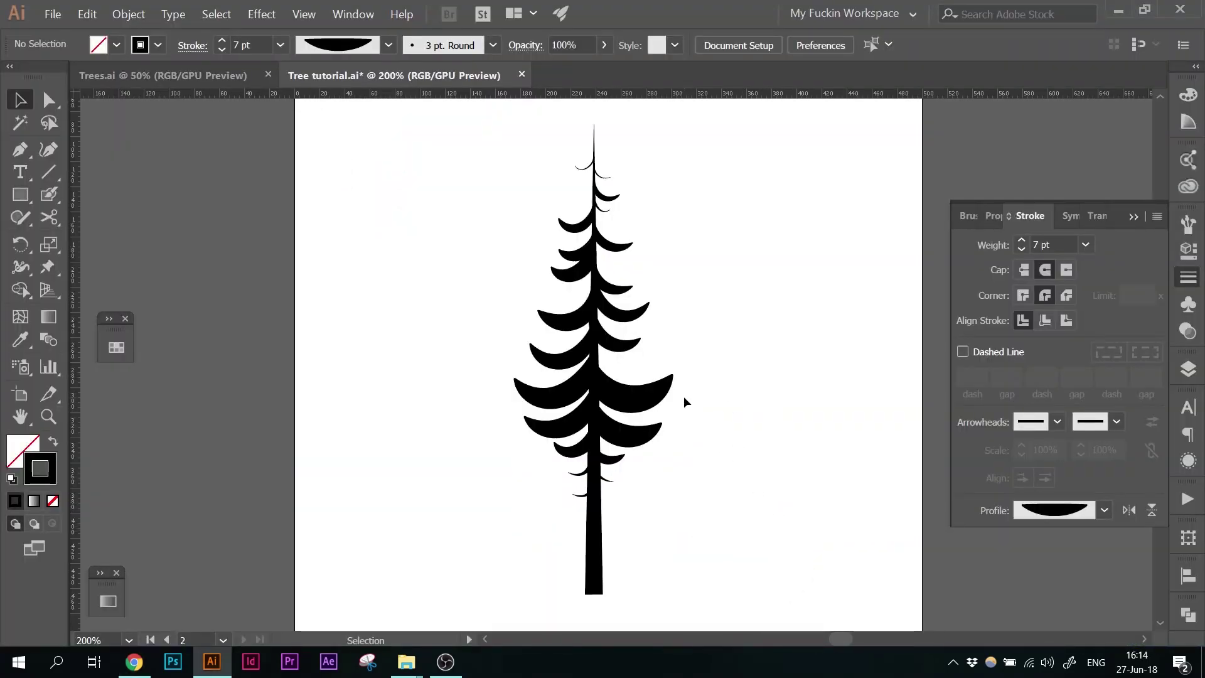
Step: Select the small upper branch plus all right- and left-side branches
key("ctrl+plus")
key("ctrl+plus")
key("ctrl+plus")
left_click(798, 322)
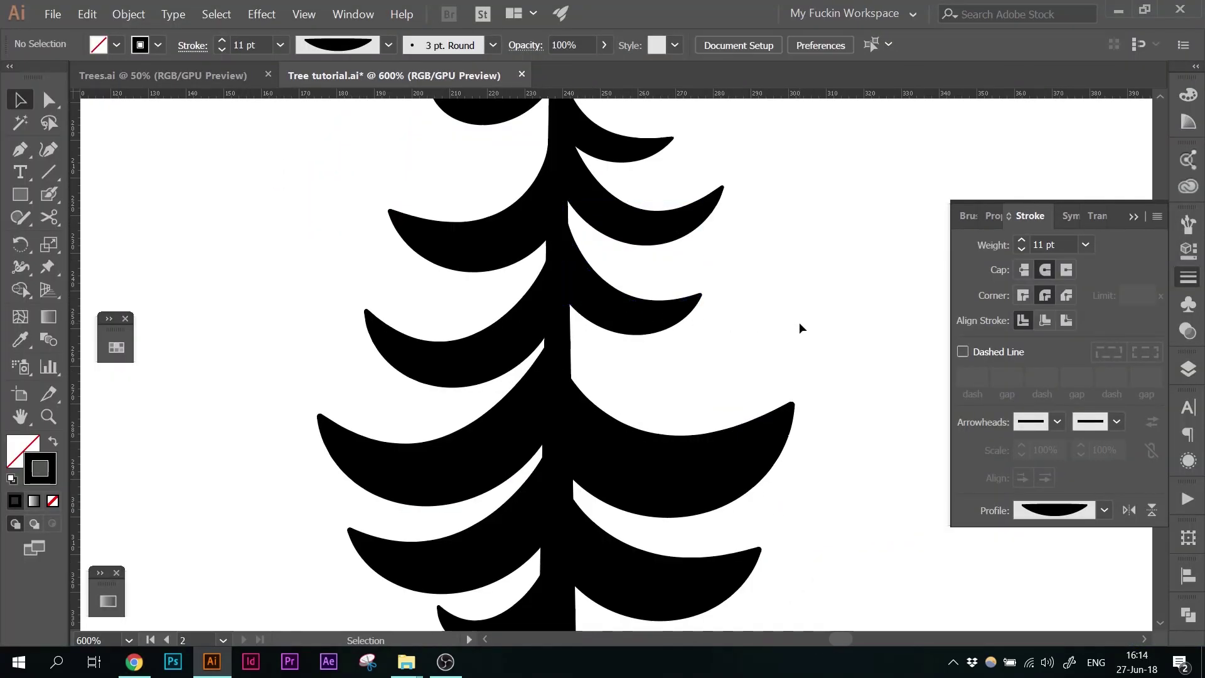
key("ctrl+minus")
key("ctrl+minus")
key("ctrl+minus")
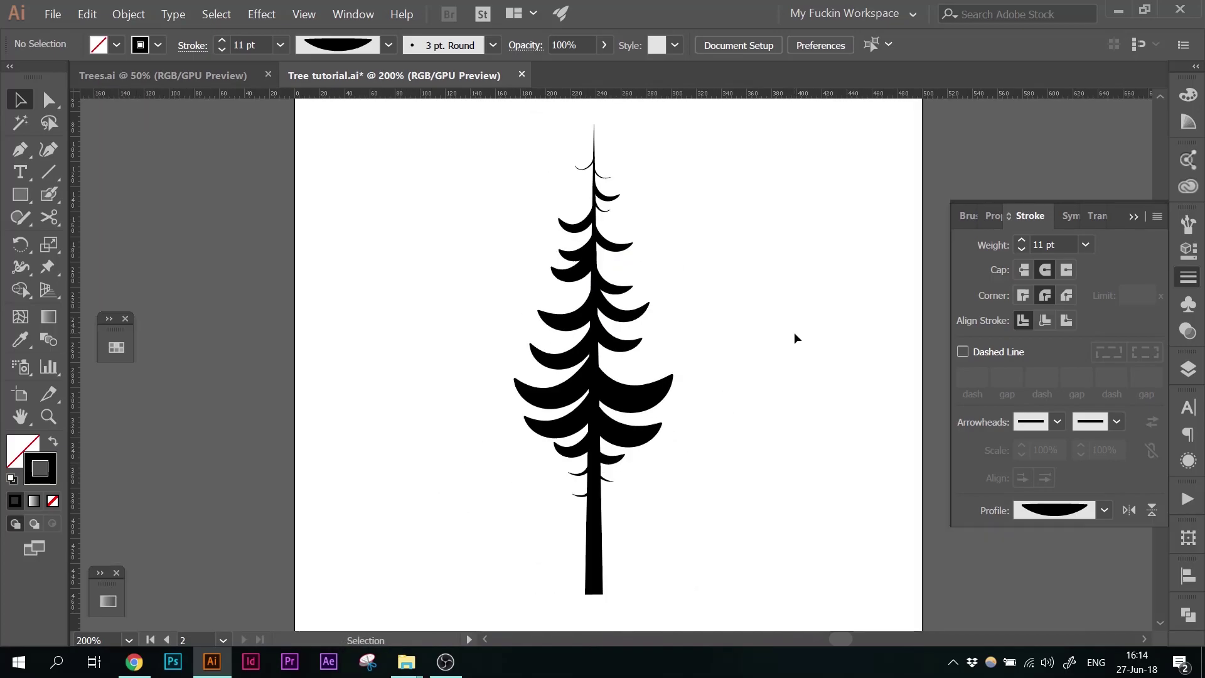
left_click(617, 200)
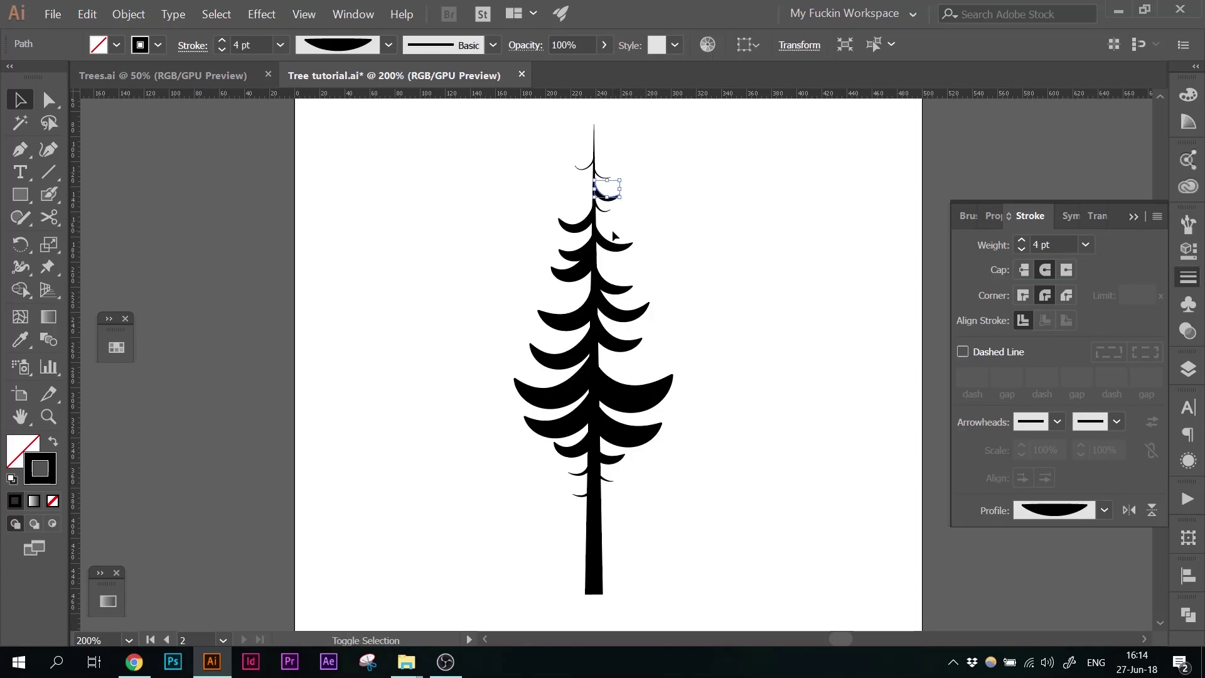
left_click_drag(654, 360, 702, 464)
left_click_drag(510, 199, 552, 357)
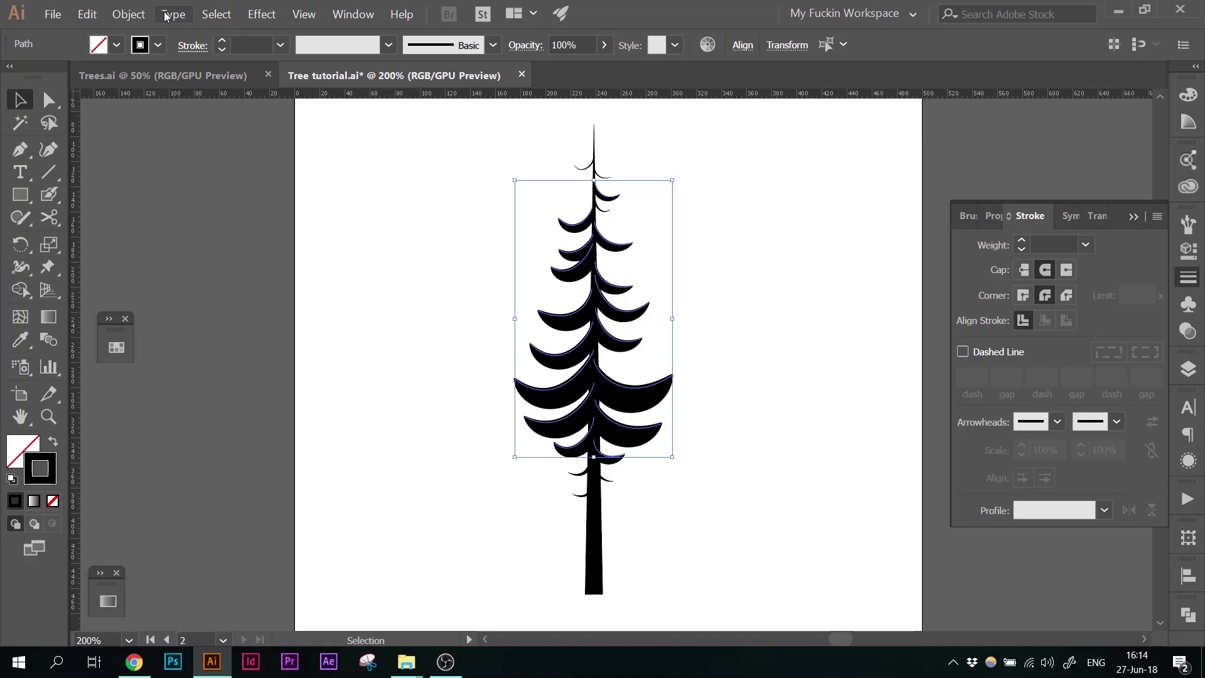
Step: Apply Object > Path > Outline Stroke to turn the branches into filled shapes
left_click(129, 14)
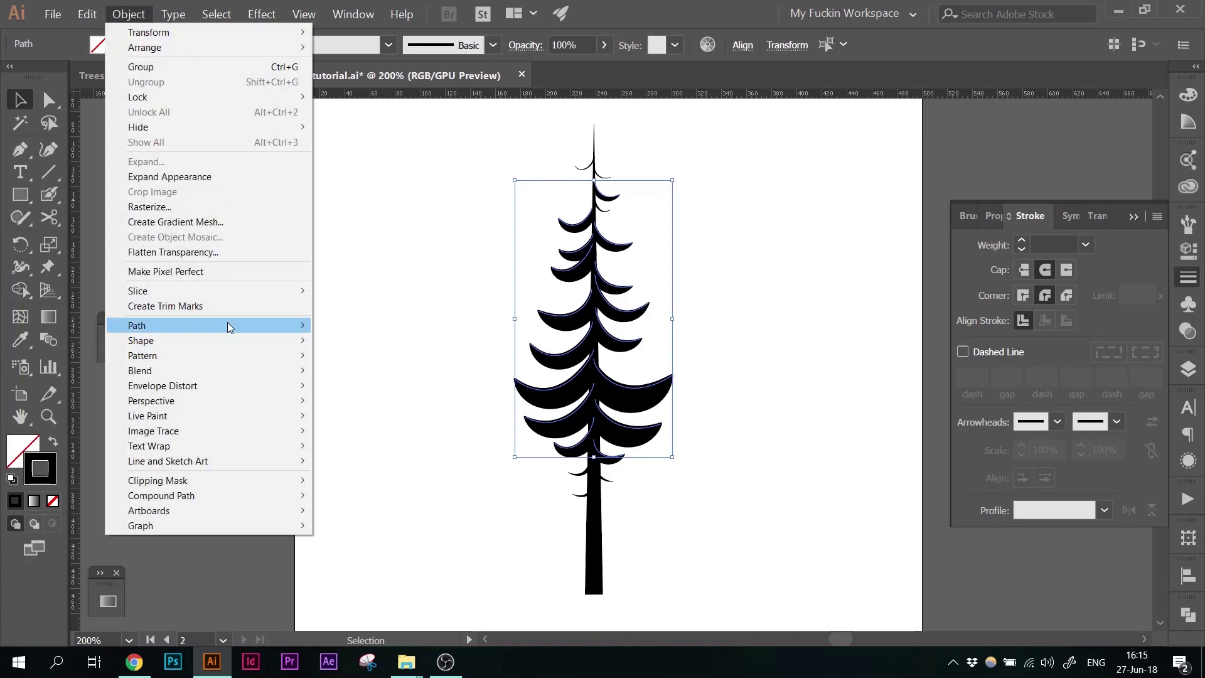
mouse_move(227, 322)
left_click(366, 364)
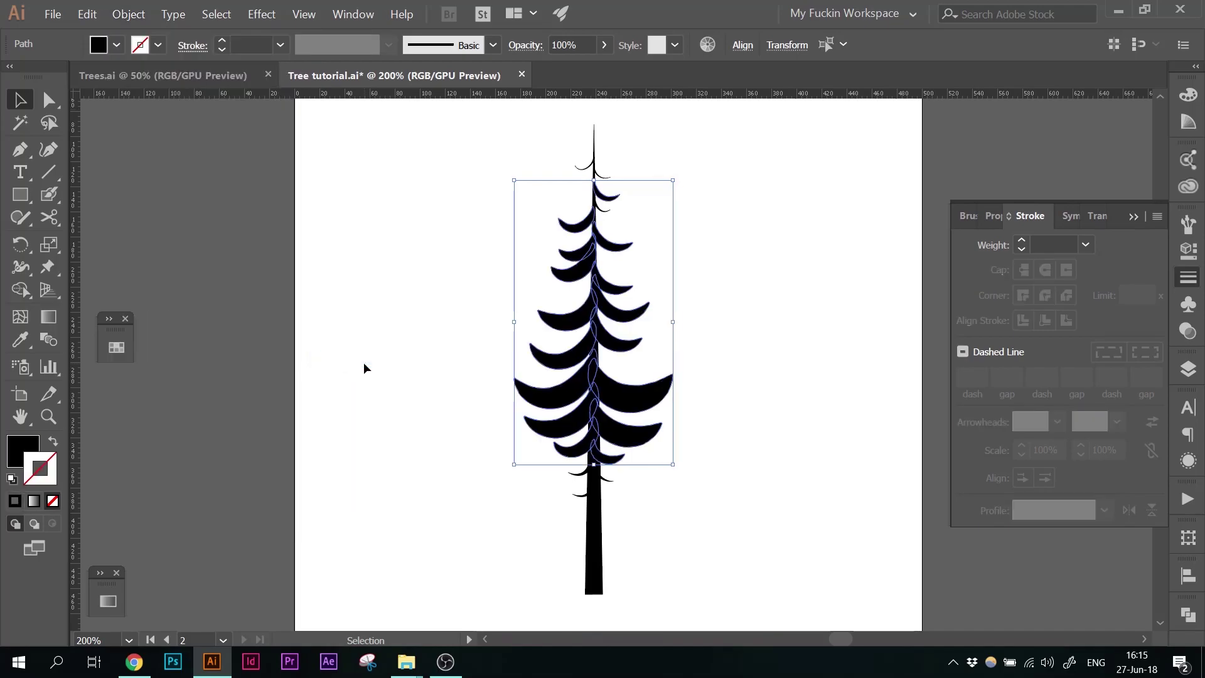
left_click(440, 233)
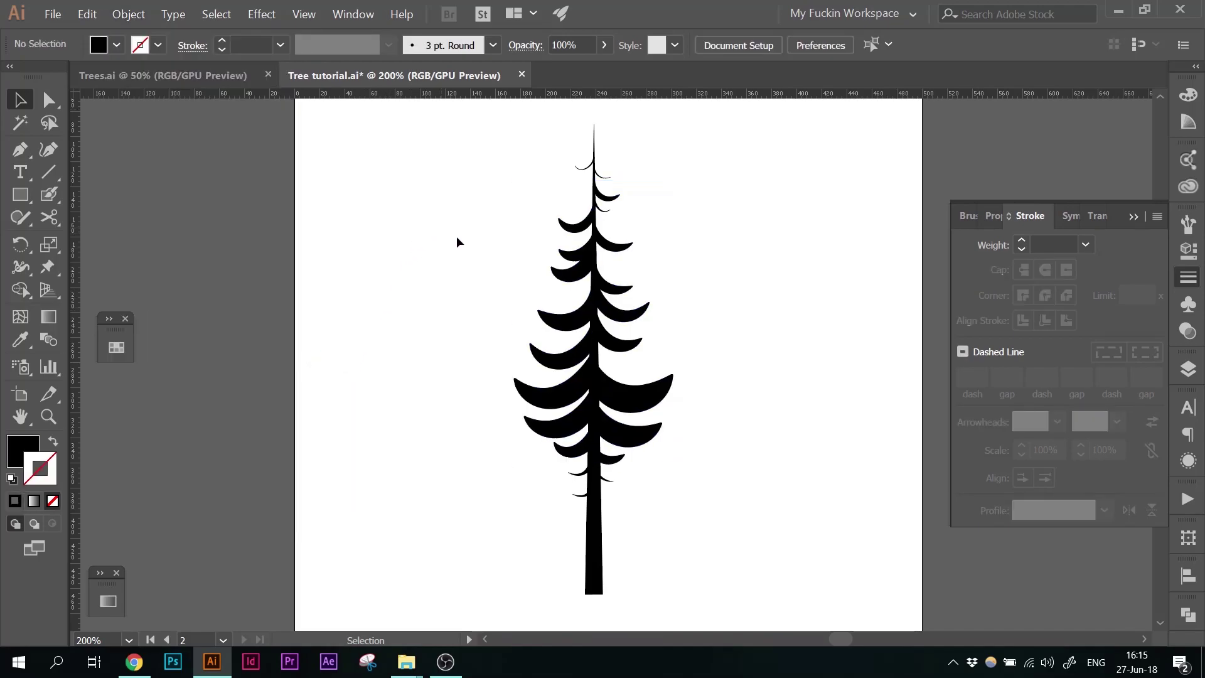
left_click(575, 233)
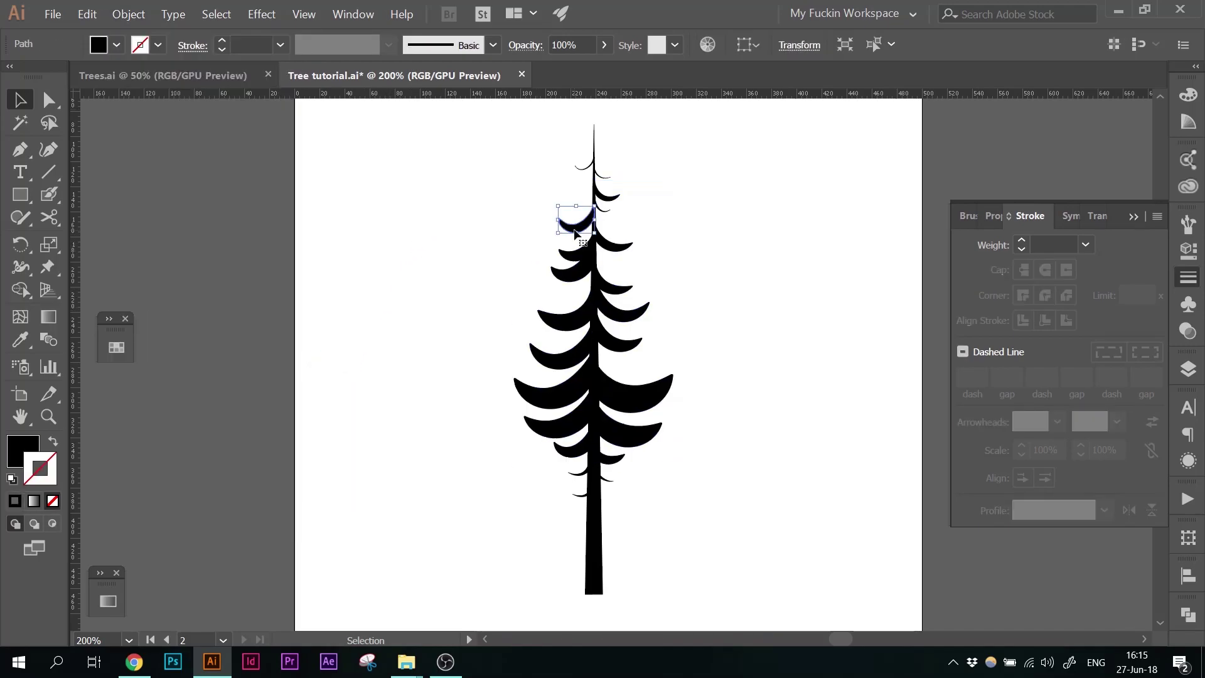
Step: Swap fill and stroke, then pick #b0ba00 for the stroke in the Color Picker
scroll(575, 234, "up", 5)
key("ctrl+shift+a")
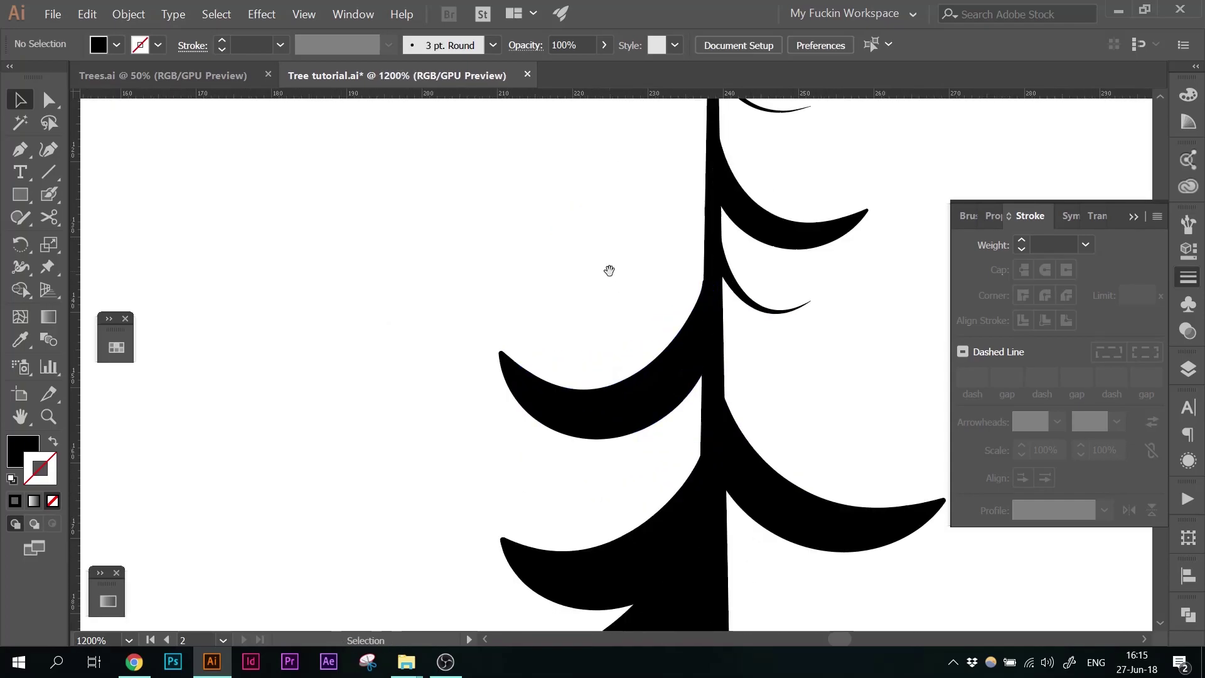
left_click_drag(610, 268, 390, 321)
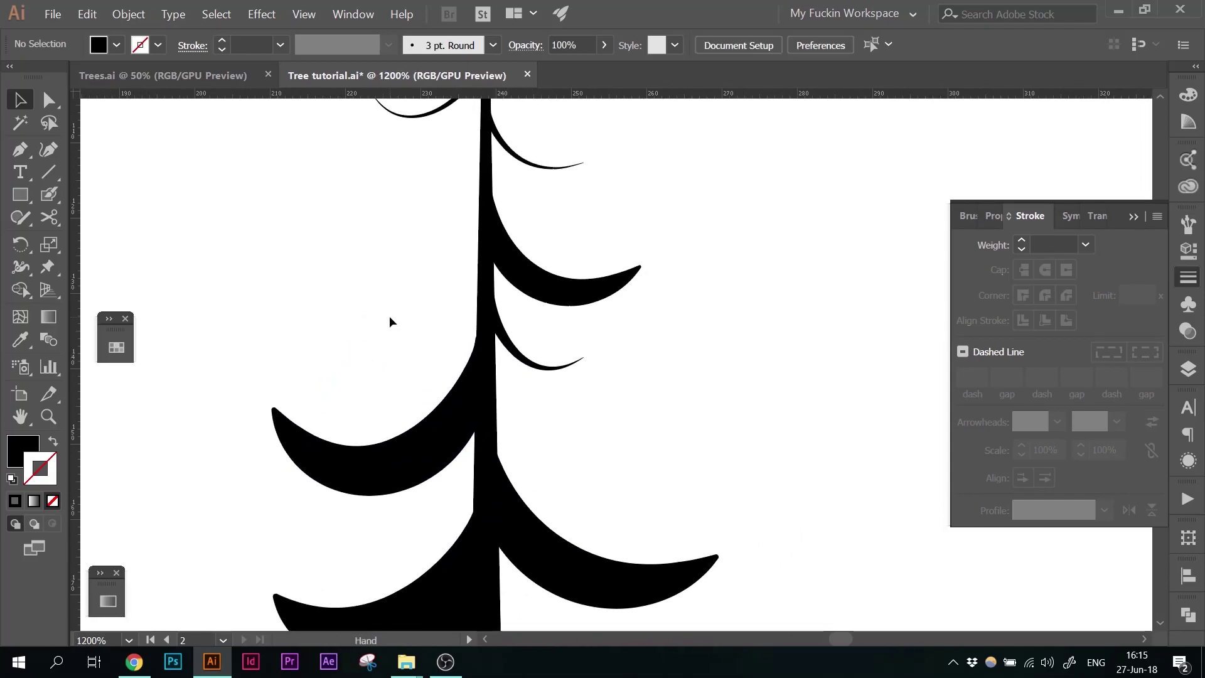
left_click(54, 441)
left_click(54, 481)
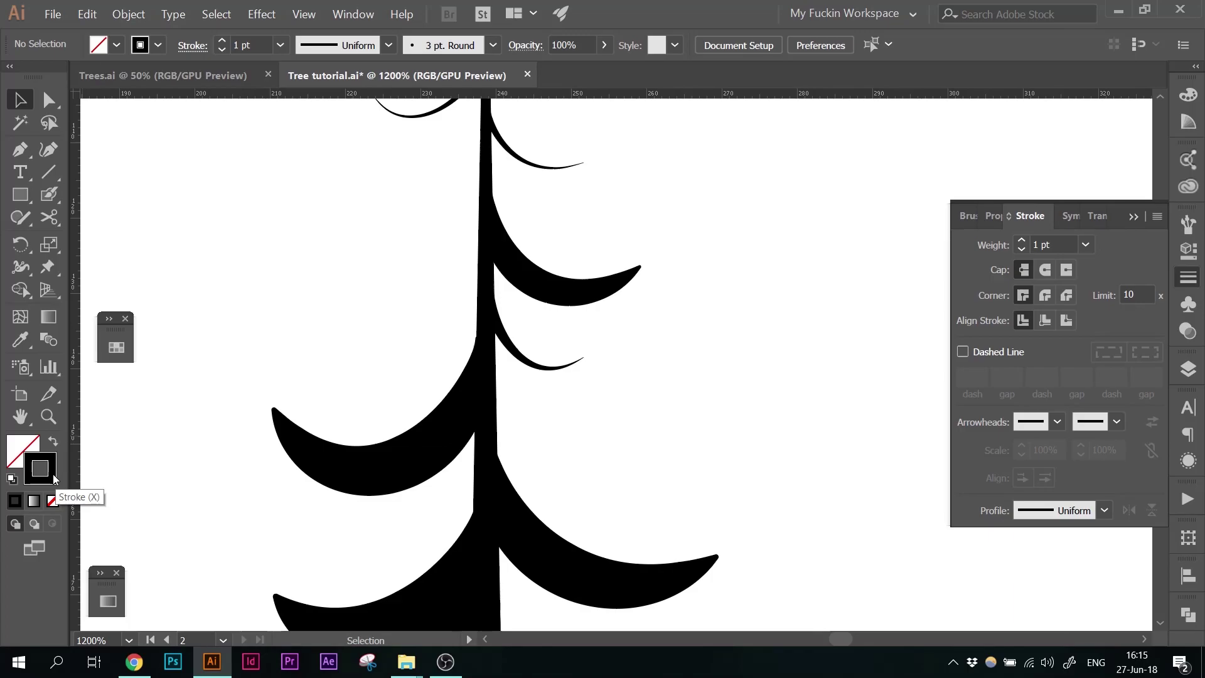
double_click(54, 480)
mouse_move(418, 13)
left_mouse_down()
mouse_move(551, 57)
mouse_move(859, 85)
left_mouse_up()
left_click(625, 195)
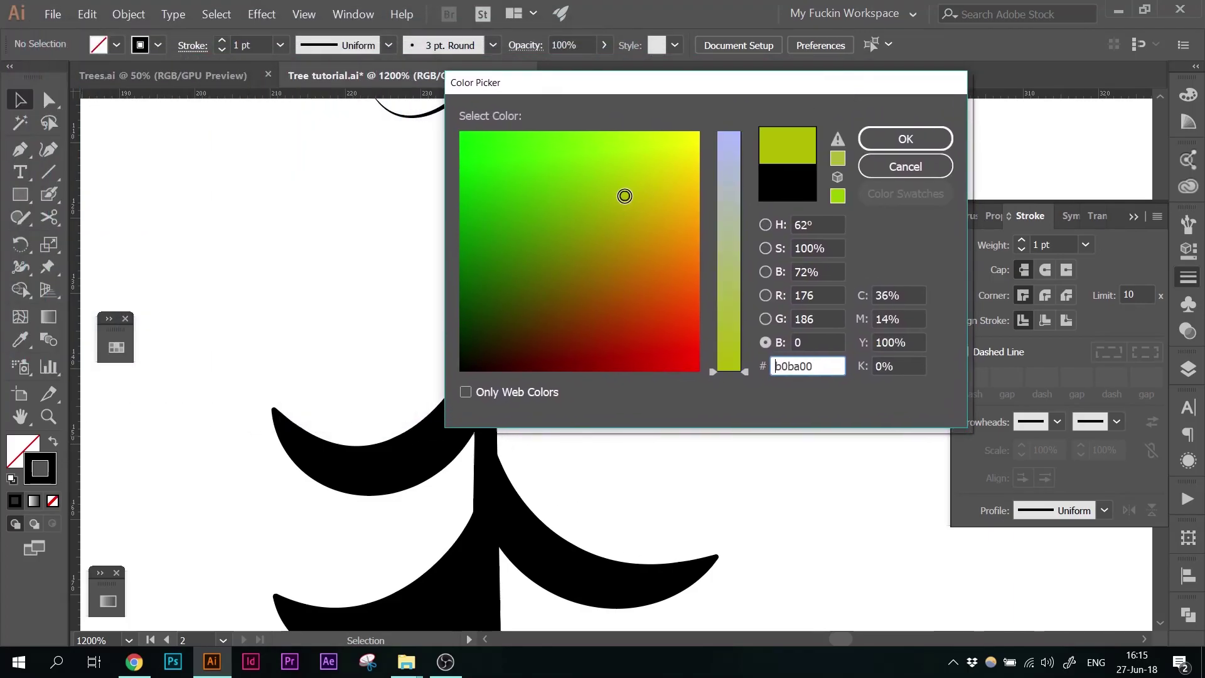
left_click(906, 138)
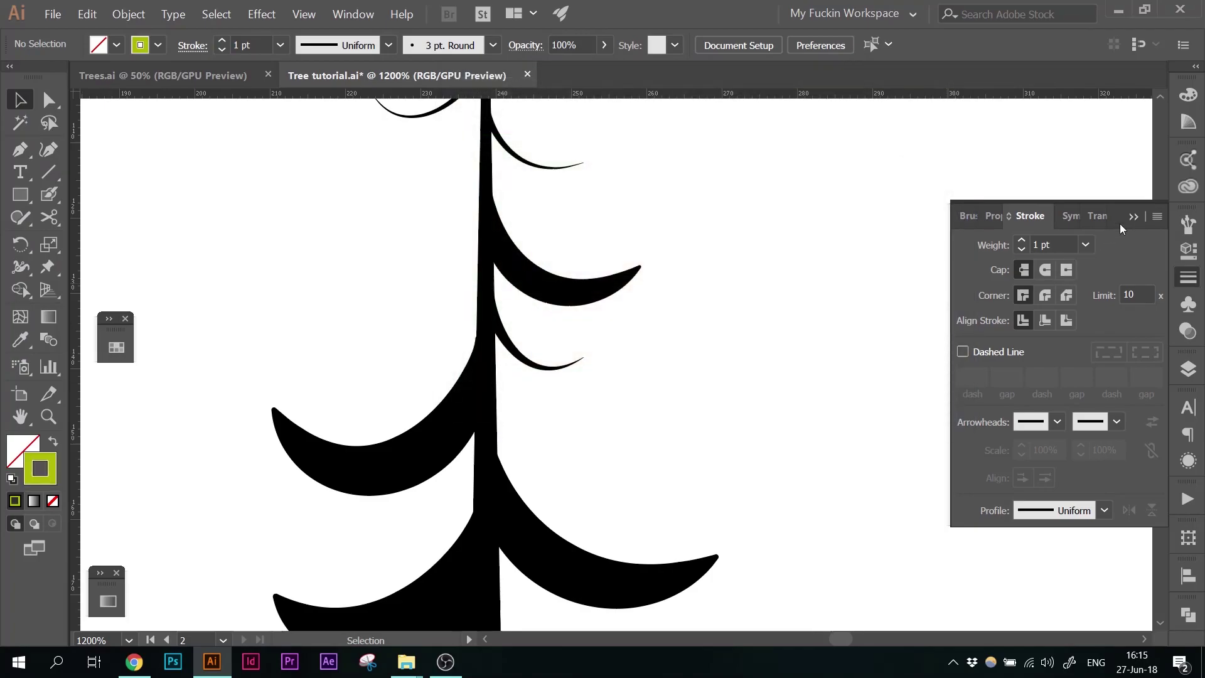
left_click(1131, 220)
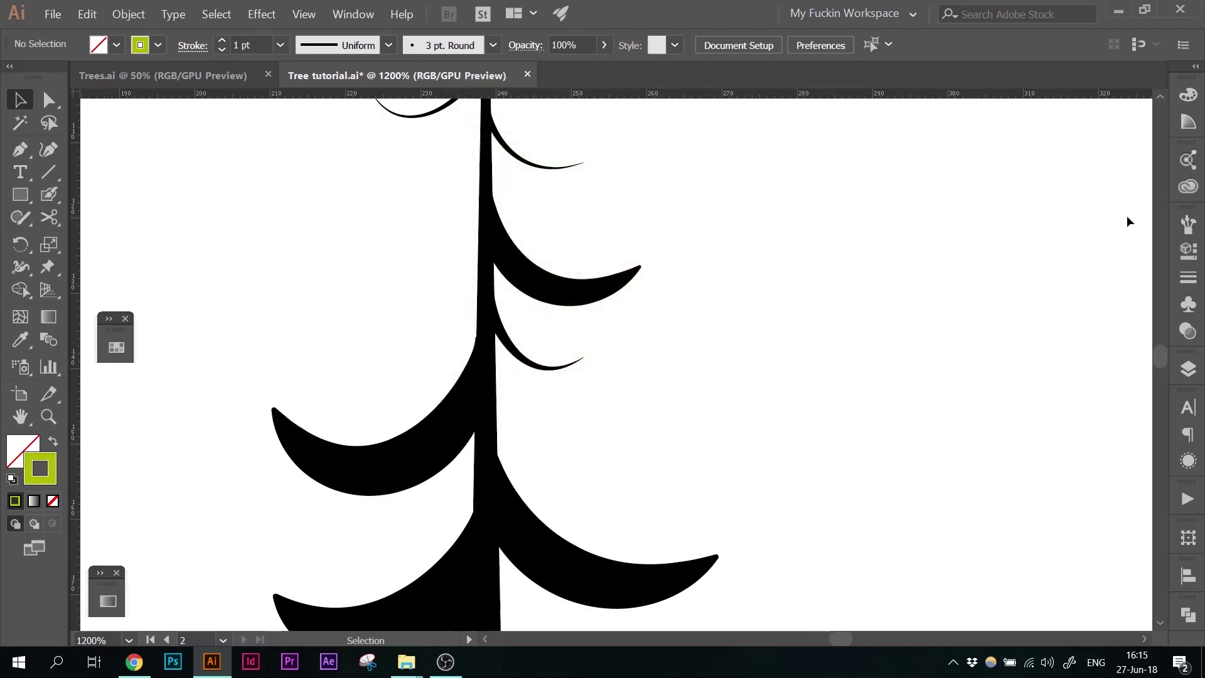
Step: Draw two short green lines on the upper branch and give them a tapered width profile
left_click(48, 171)
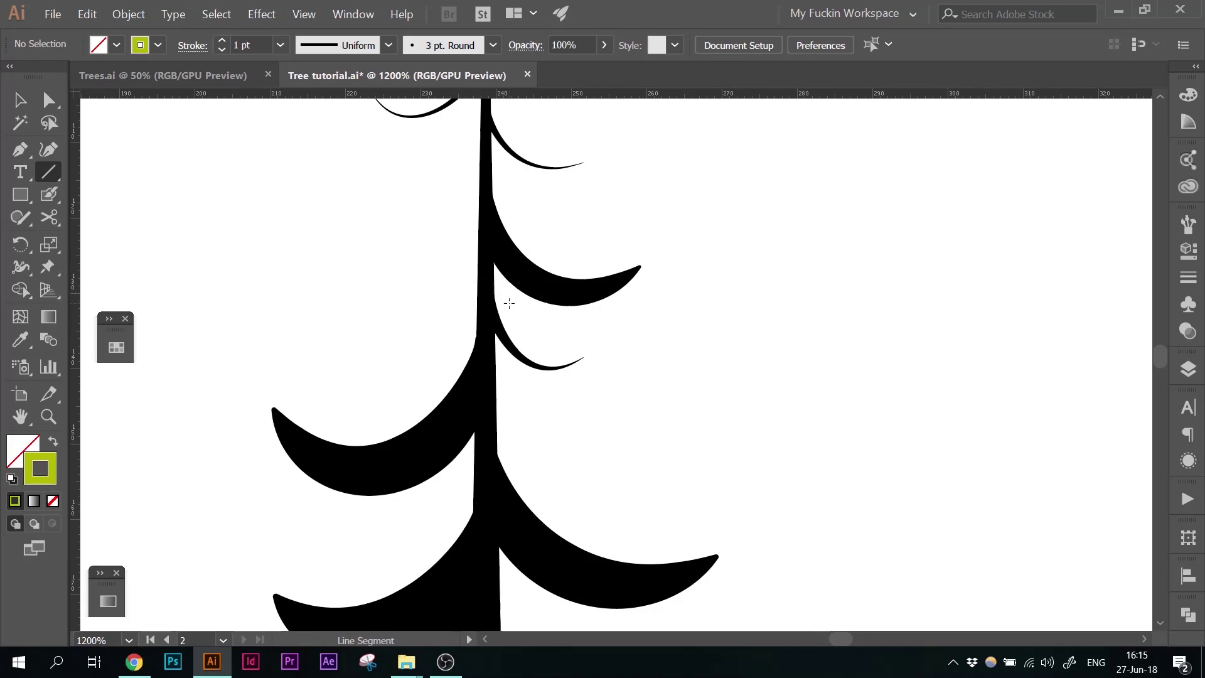
mouse_move(500, 286)
left_mouse_down()
mouse_move(516, 269)
mouse_move(535, 282)
left_mouse_up()
left_click_drag(558, 328, 572, 294)
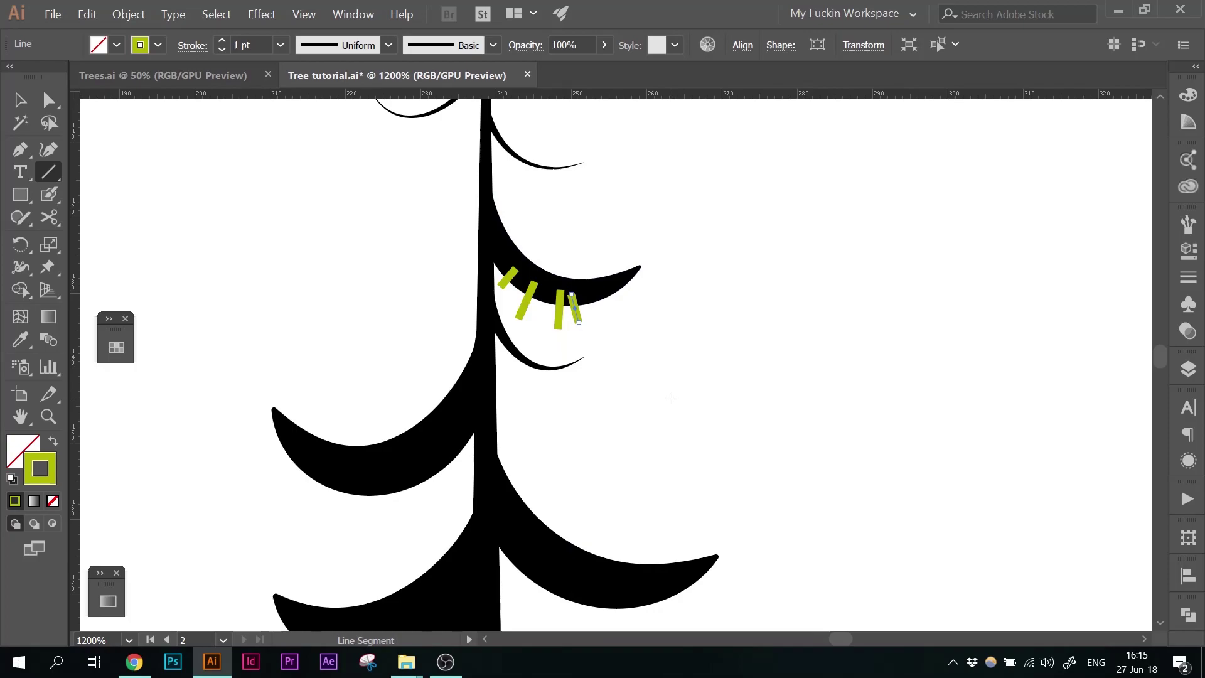
key("v")
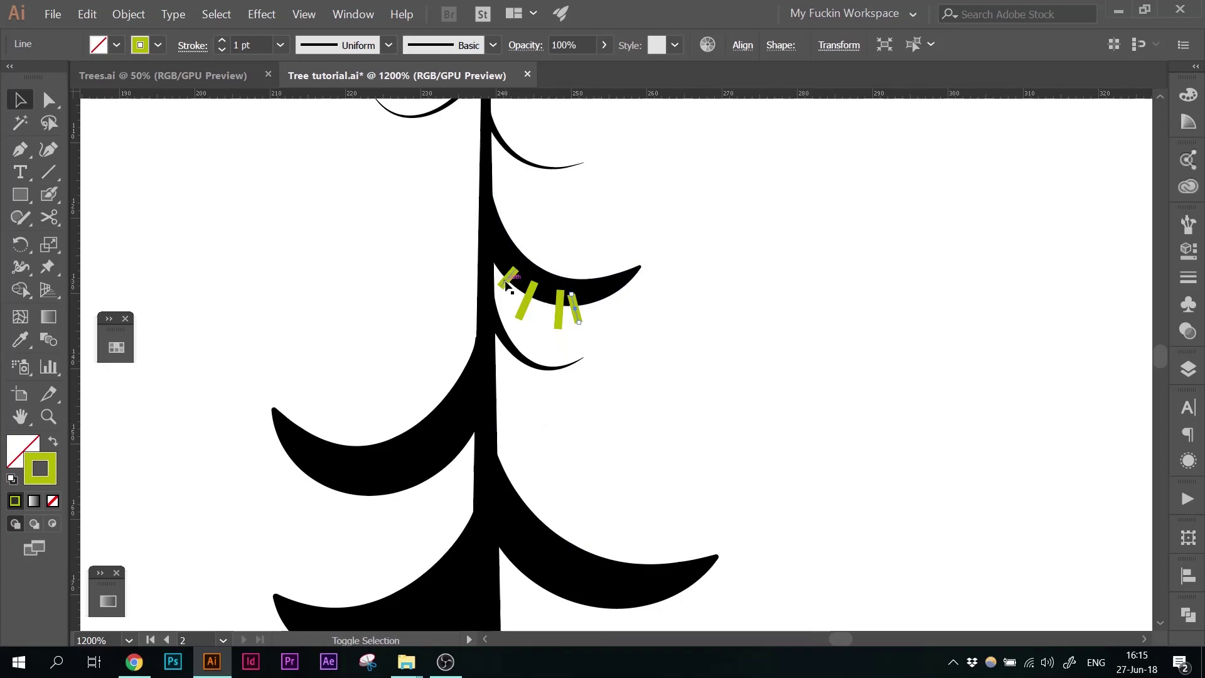
left_click(521, 308, "shift")
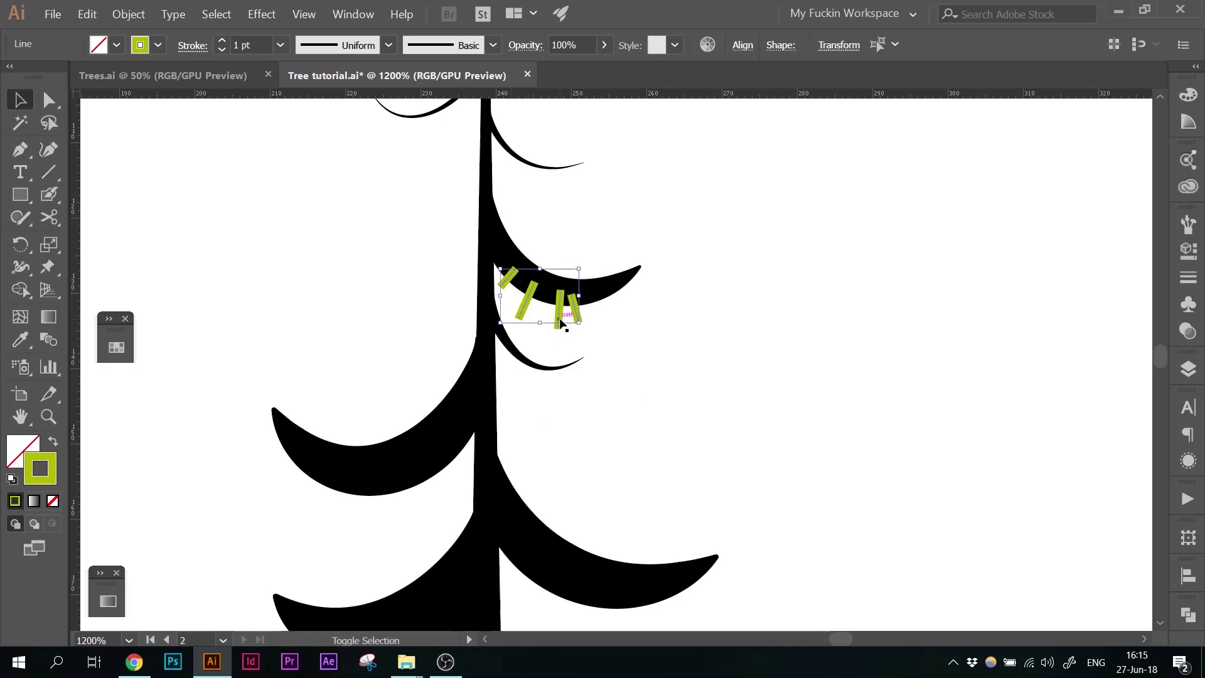
left_click(388, 45)
left_click(352, 190)
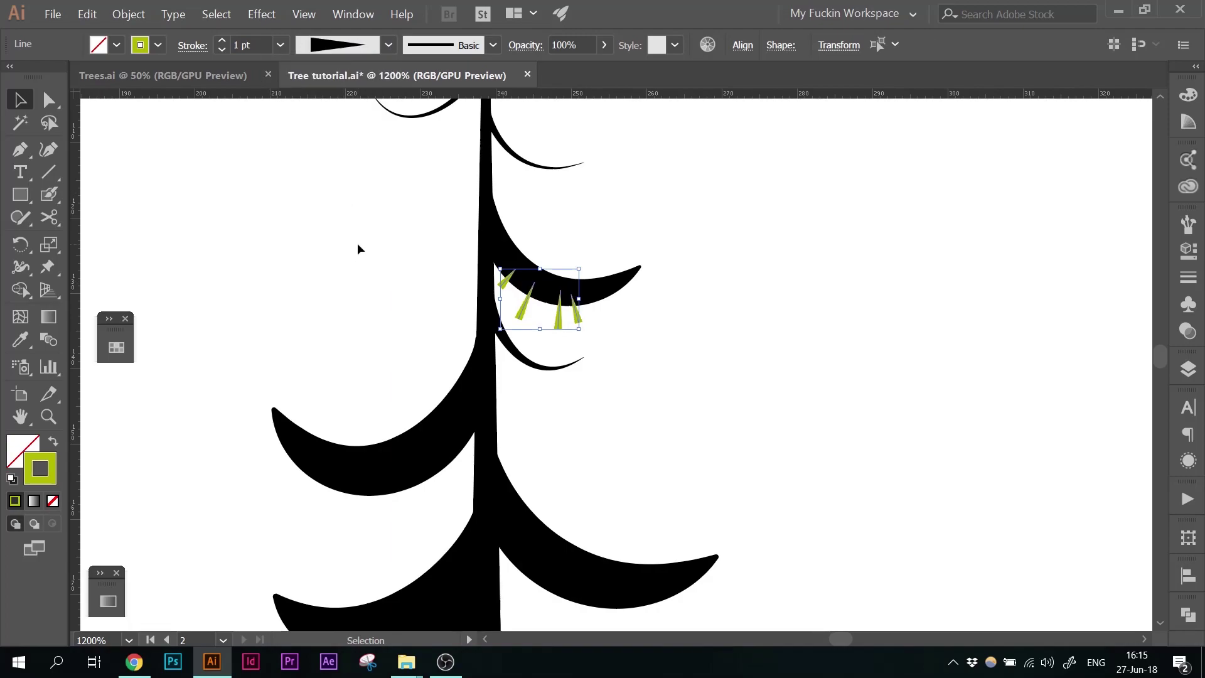
left_click(349, 257)
Step: Nudge the top-left spike into place and adjust its end anchor point
left_click_drag(506, 279, 501, 283)
key("a")
left_click(413, 293)
key("v")
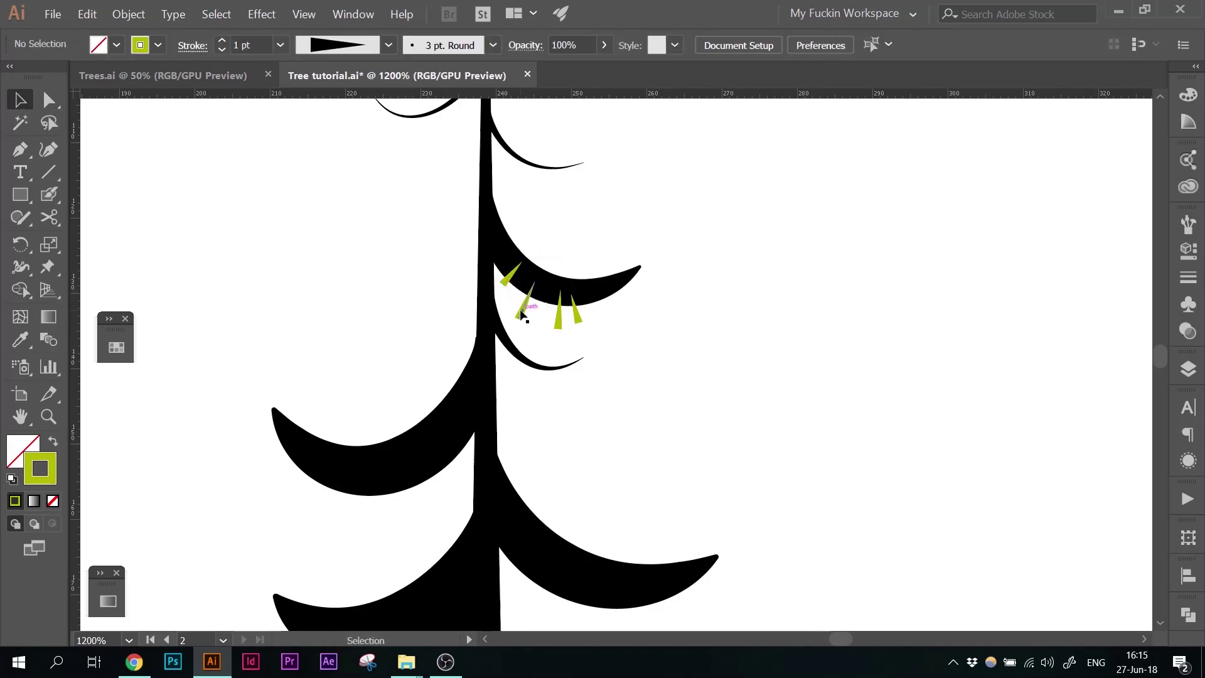
left_click(521, 314)
left_click(272, 230)
Step: Duplicate a spike toward the branch's right tip and select all five spikes
left_click_drag(581, 324, 626, 315)
left_click(576, 311, "shift")
left_click(560, 311, "shift")
left_click(524, 309, "shift")
left_click(510, 275, "shift")
Step: Outline the spike strokes into filled shapes and add the branch to the selection
left_click(129, 14)
mouse_move(164, 326)
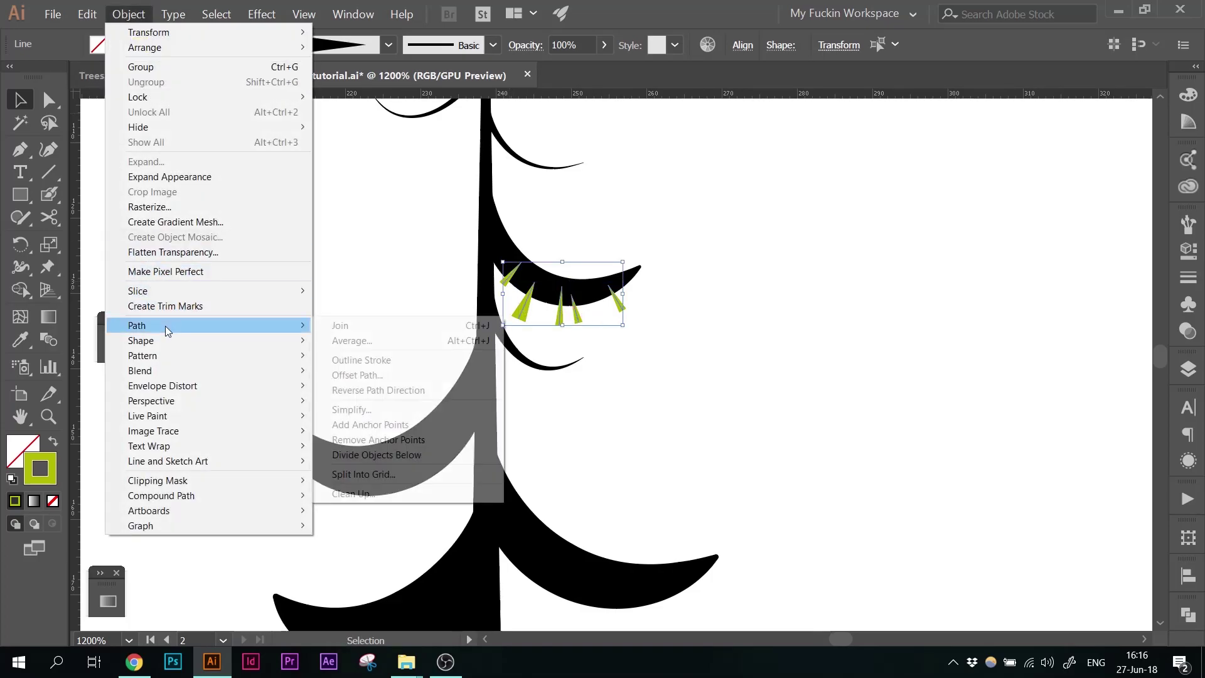
left_click(385, 365)
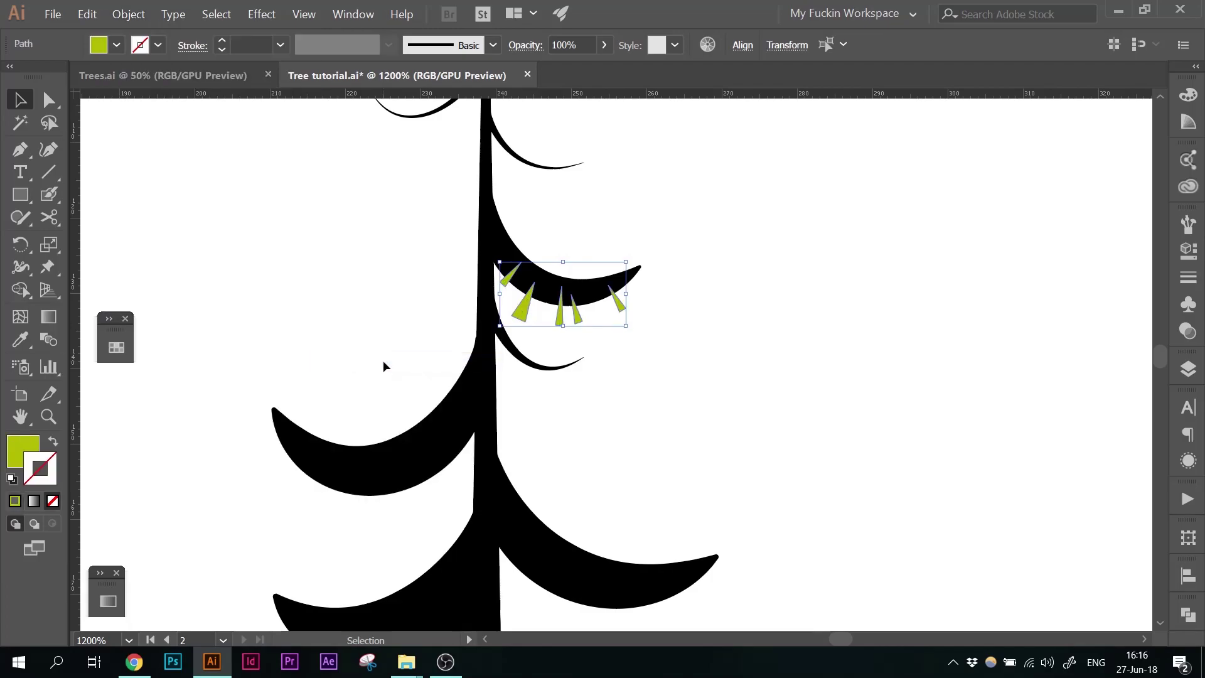
left_click(547, 292, "shift")
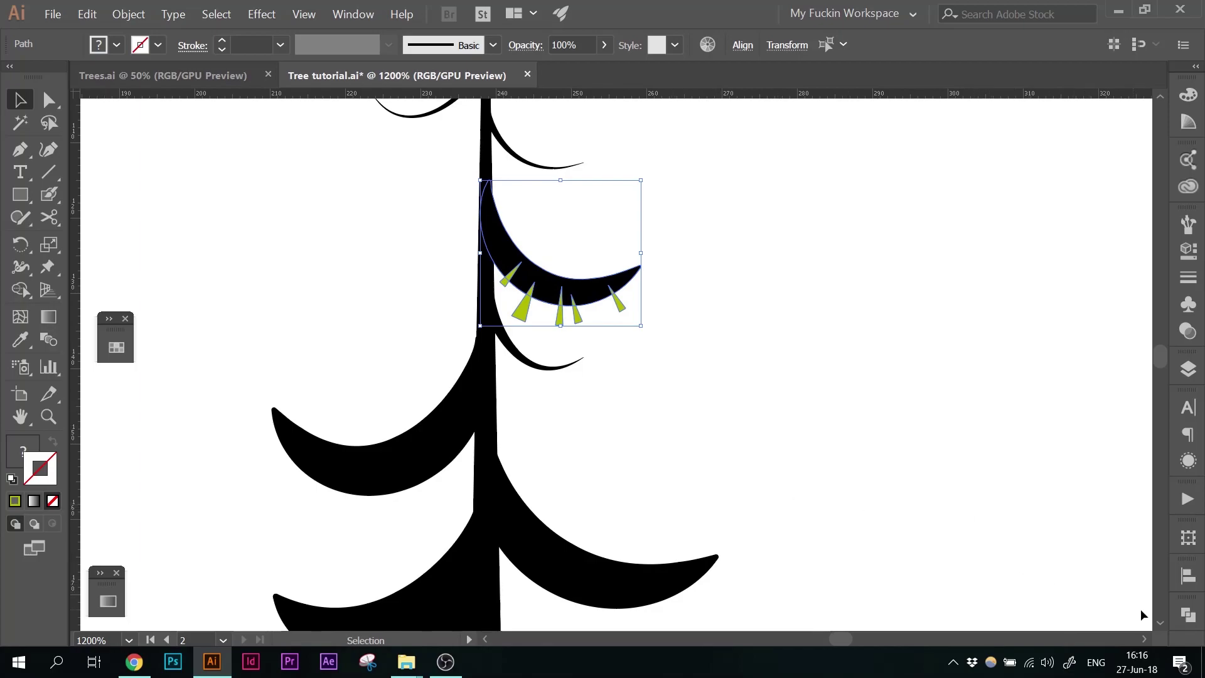
Step: Subtract the five needles from the upper branch with Minus Front, then fit the whole tree in view
left_click(1189, 615)
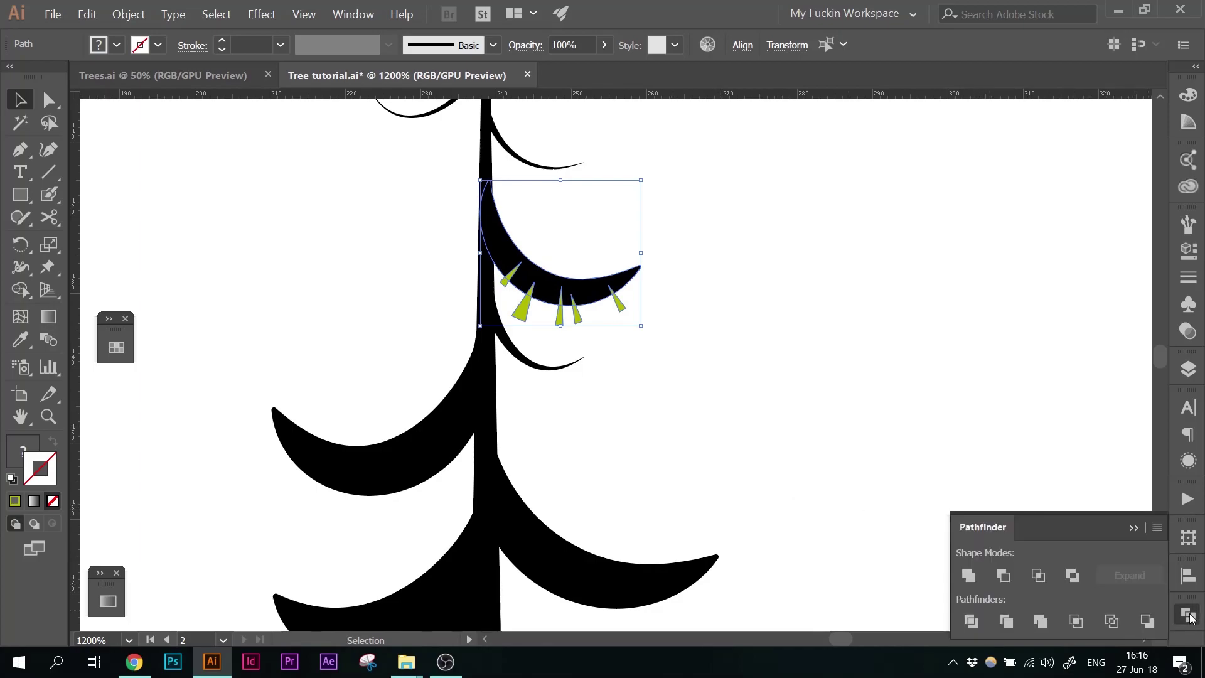
left_click(1003, 576)
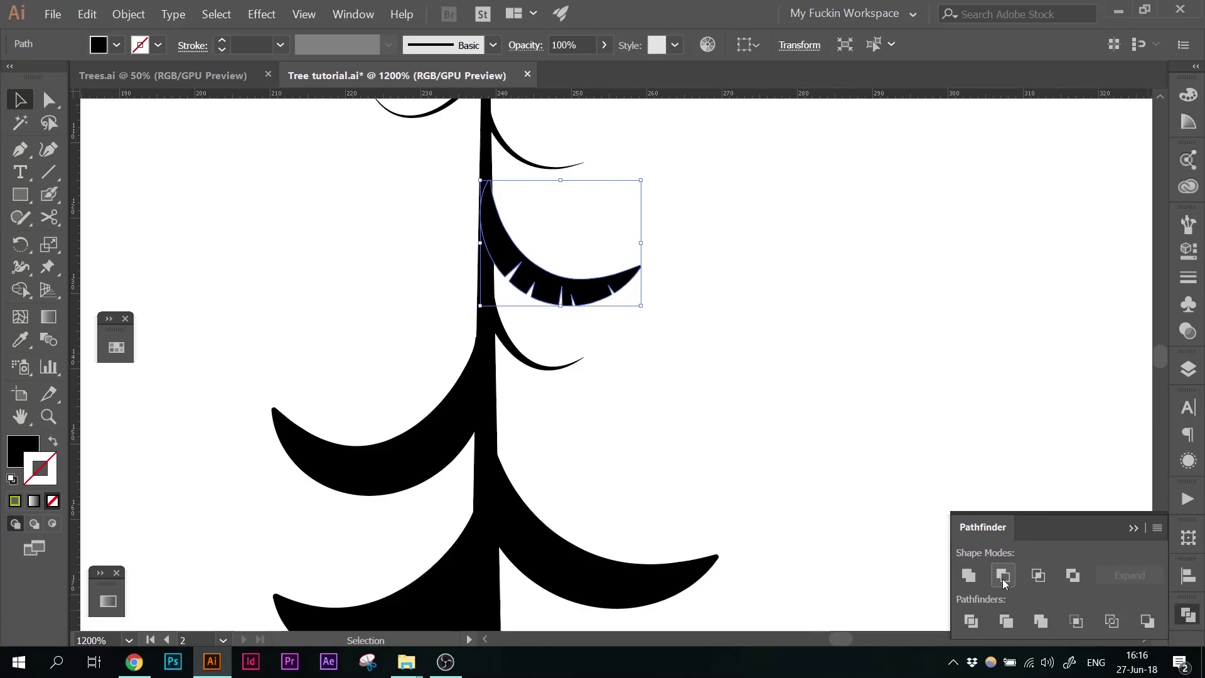
left_click(660, 282)
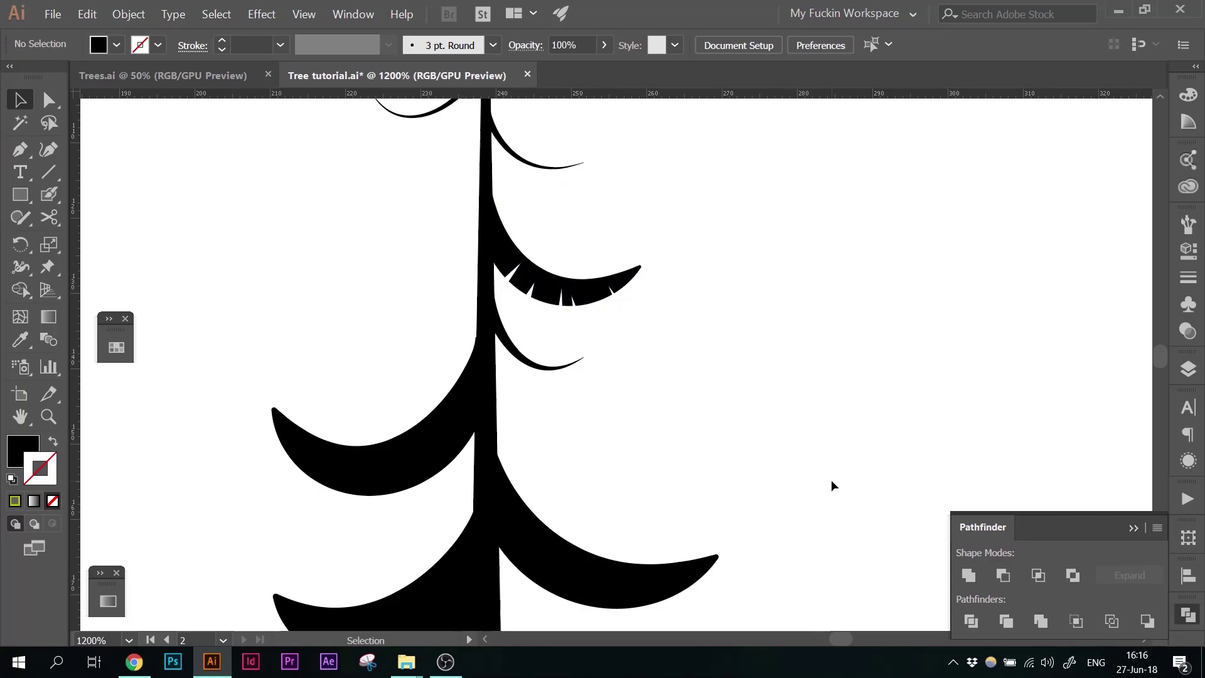
key("ctrl+0")
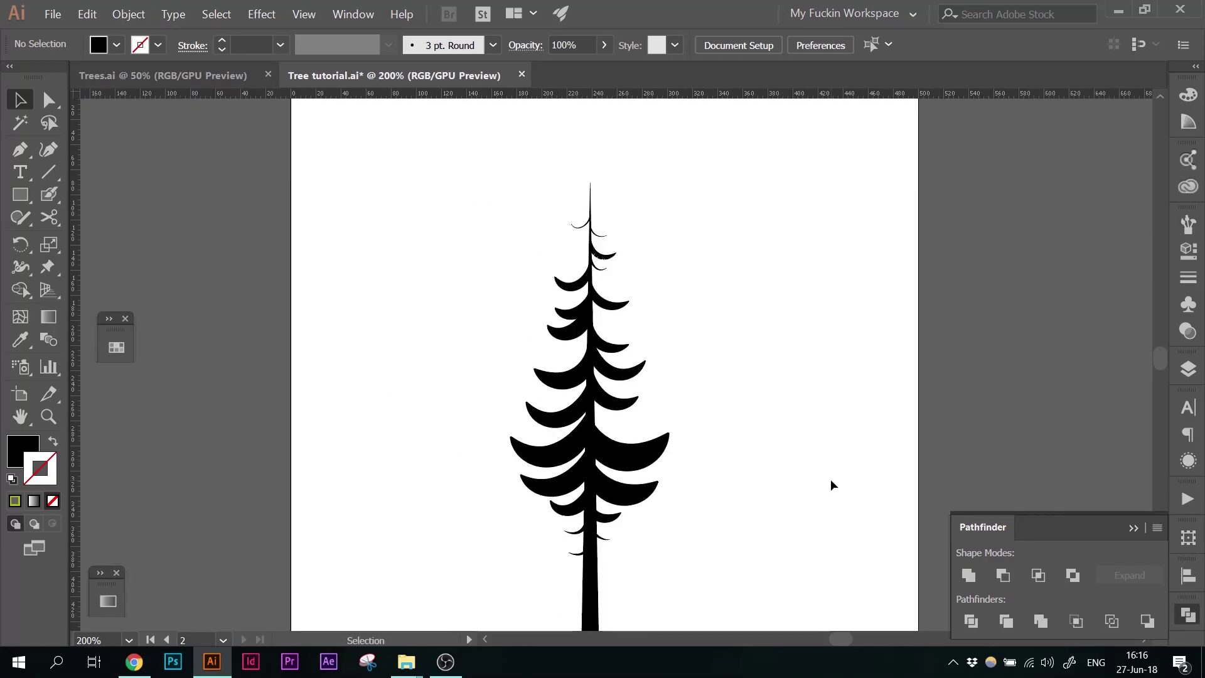
scroll(830, 480, "down", 1)
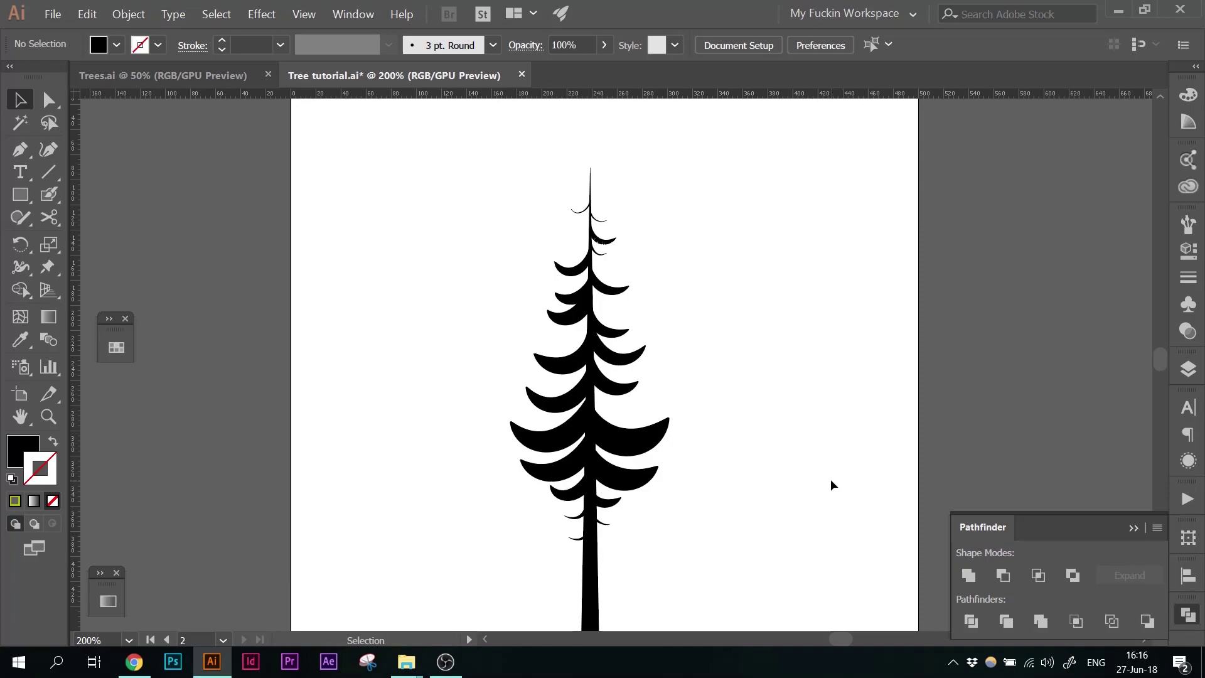
scroll(830, 480, "down", 2)
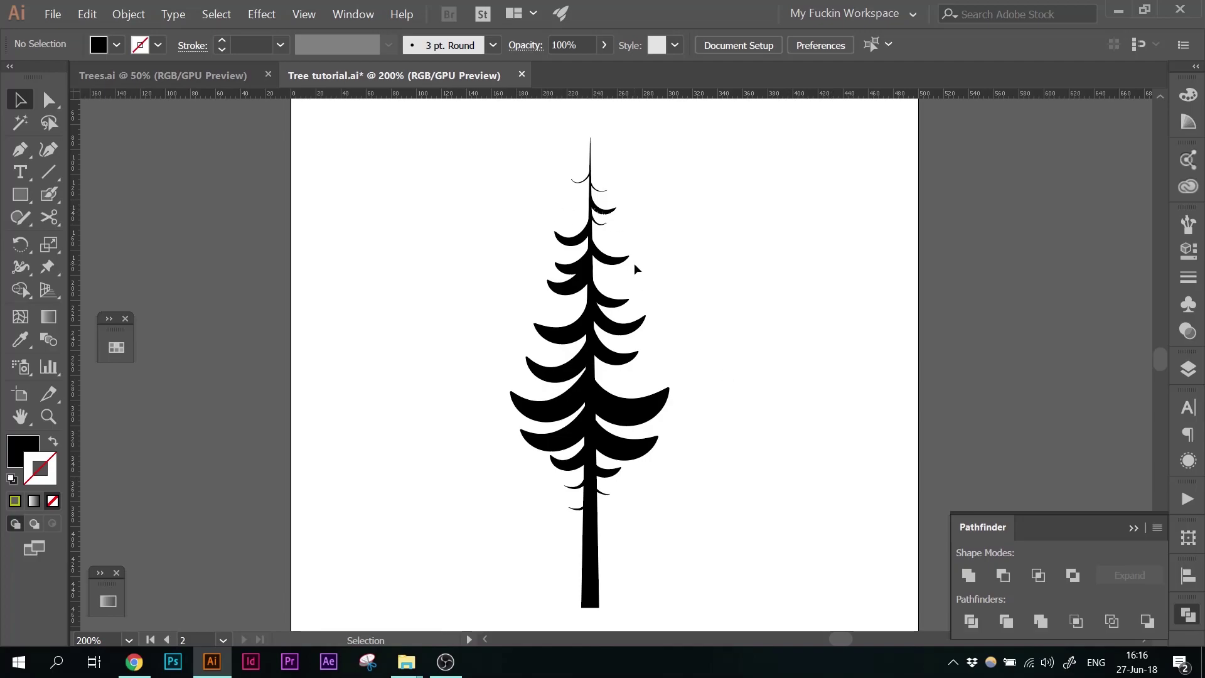
Step: Zoom to 1600% on the lower-left branch and set the stroke colour to 438c00
key("a")
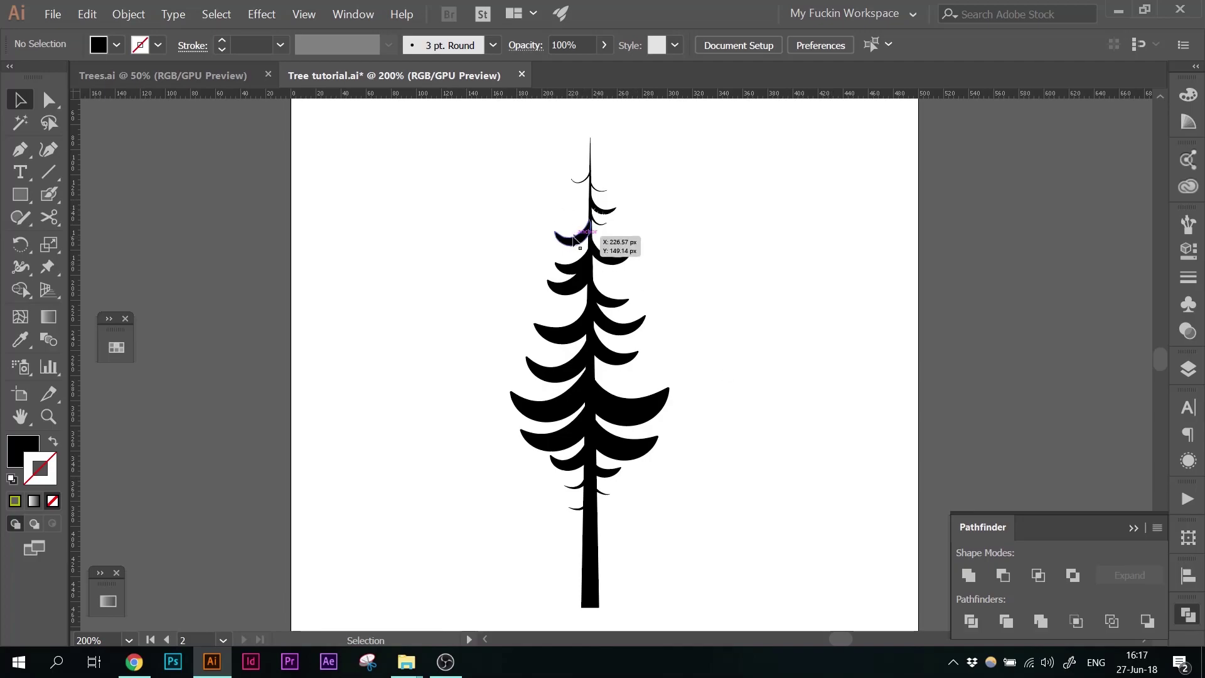
left_click(560, 238)
key("ctrl+equal")
key("ctrl+equal")
key("v")
key("ctrl+equal")
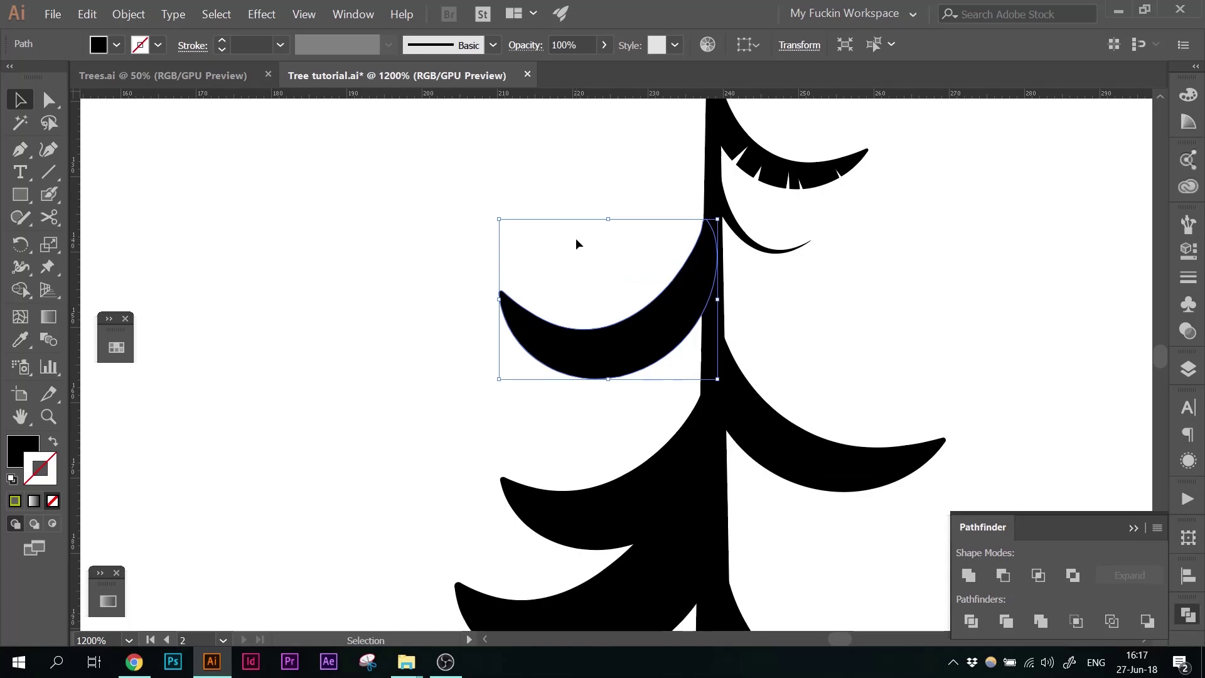
left_click(575, 241)
key("ctrl+equal")
left_click_drag(604, 294, 506, 235)
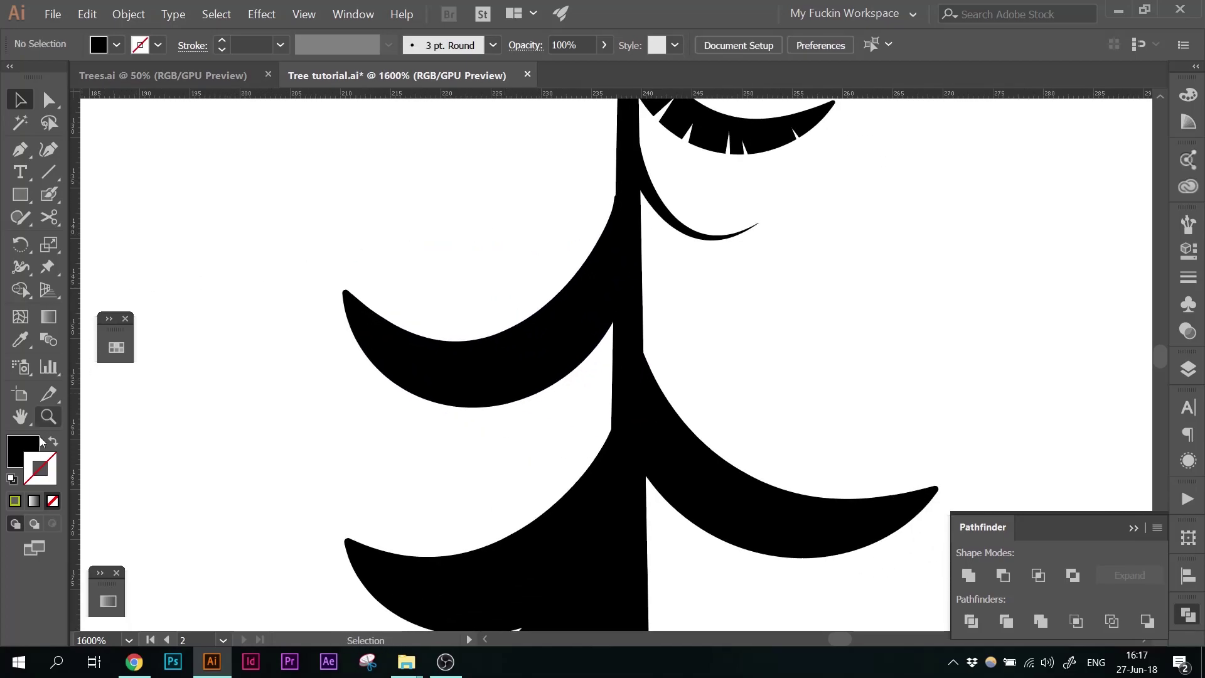
left_click(53, 441)
double_click(55, 466)
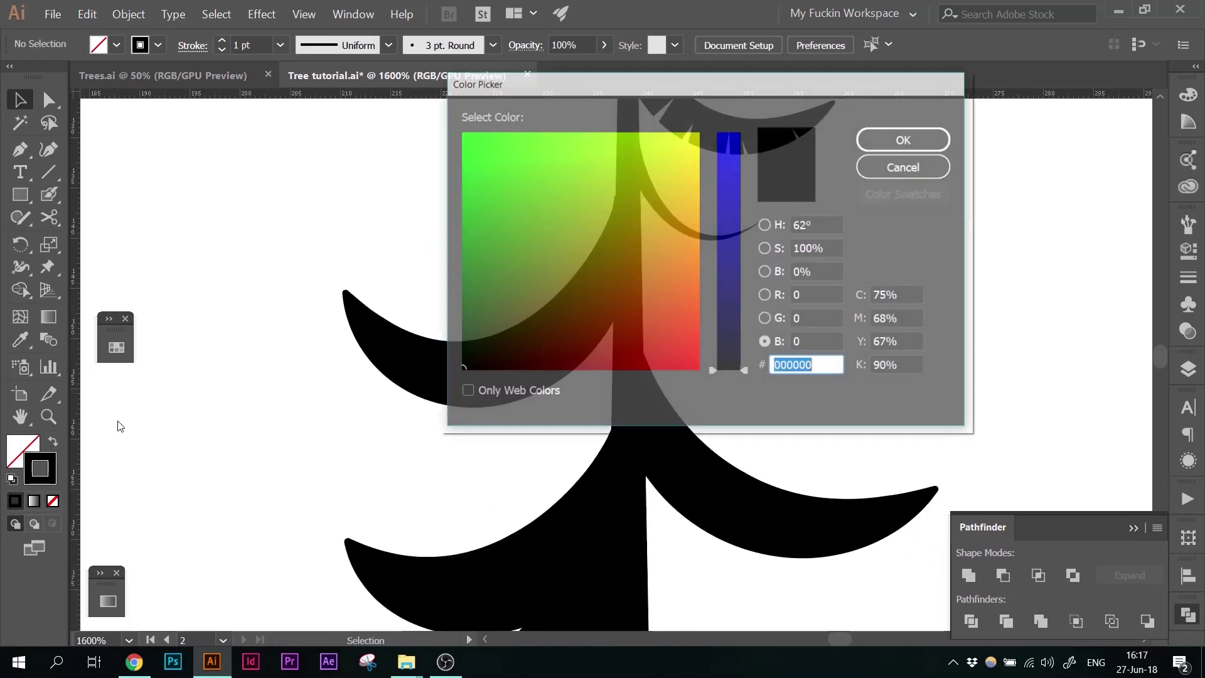
left_click(522, 240)
left_click(898, 139)
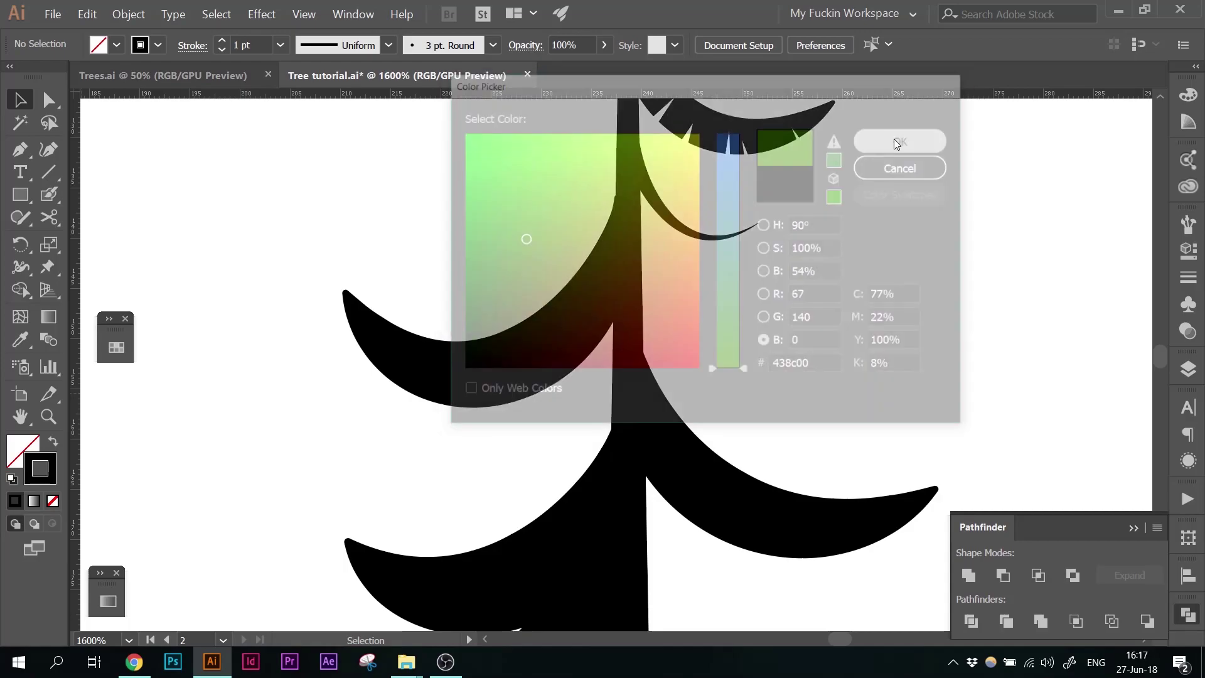
Step: Draw nine short green line segments across the underside of the lower-left branch
left_click(49, 171)
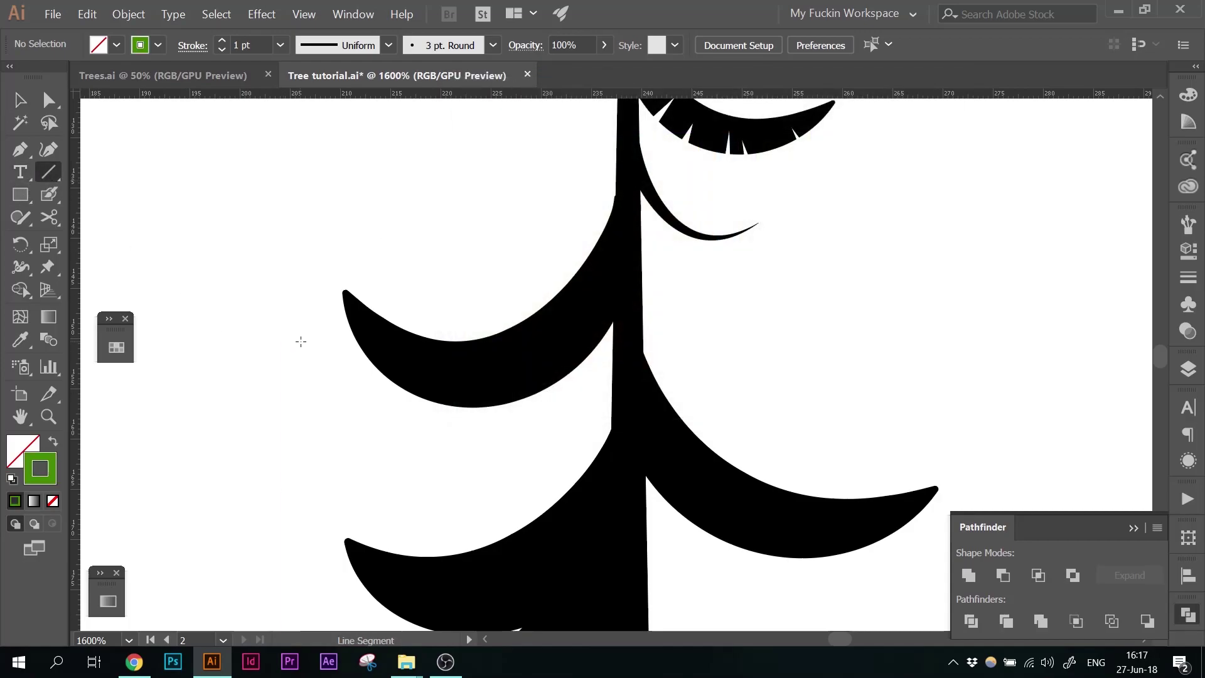
mouse_move(307, 342)
left_mouse_down()
mouse_move(370, 323)
mouse_move(361, 315)
left_mouse_up()
left_click_drag(349, 380, 370, 333)
left_click_drag(394, 422, 413, 356)
left_click_drag(424, 448, 422, 377)
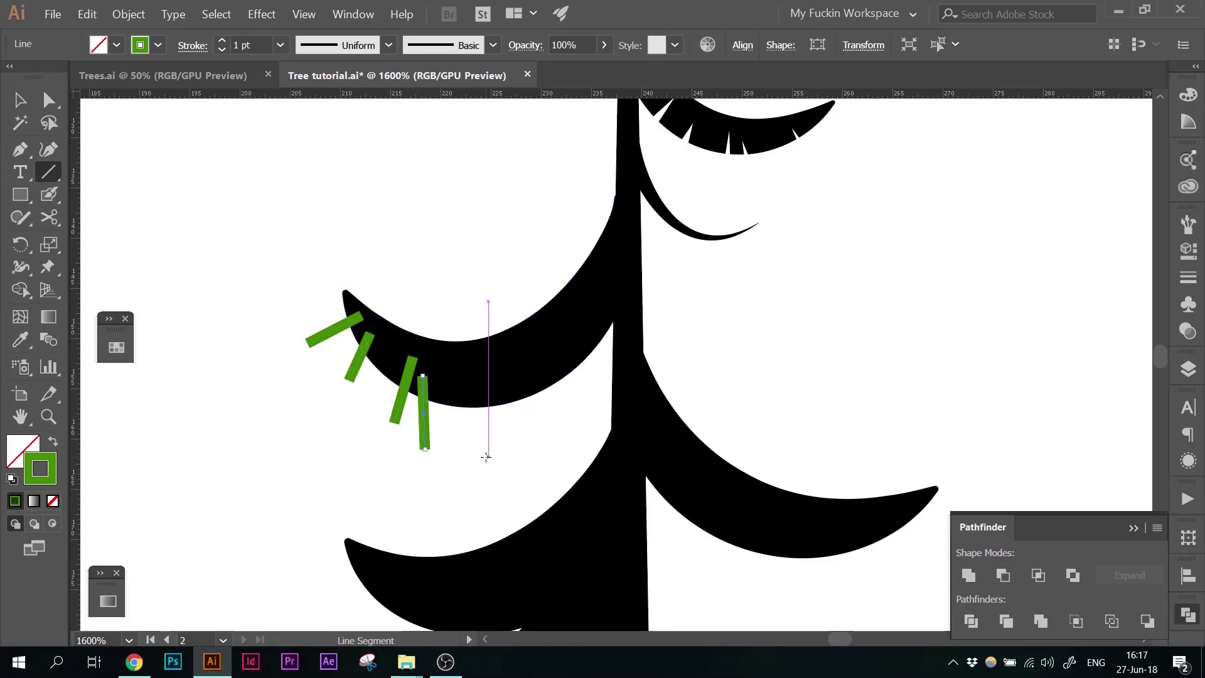
left_click_drag(488, 456, 484, 363)
left_click_drag(529, 442, 508, 375)
left_click_drag(577, 412, 535, 341)
left_click_drag(592, 384, 556, 344)
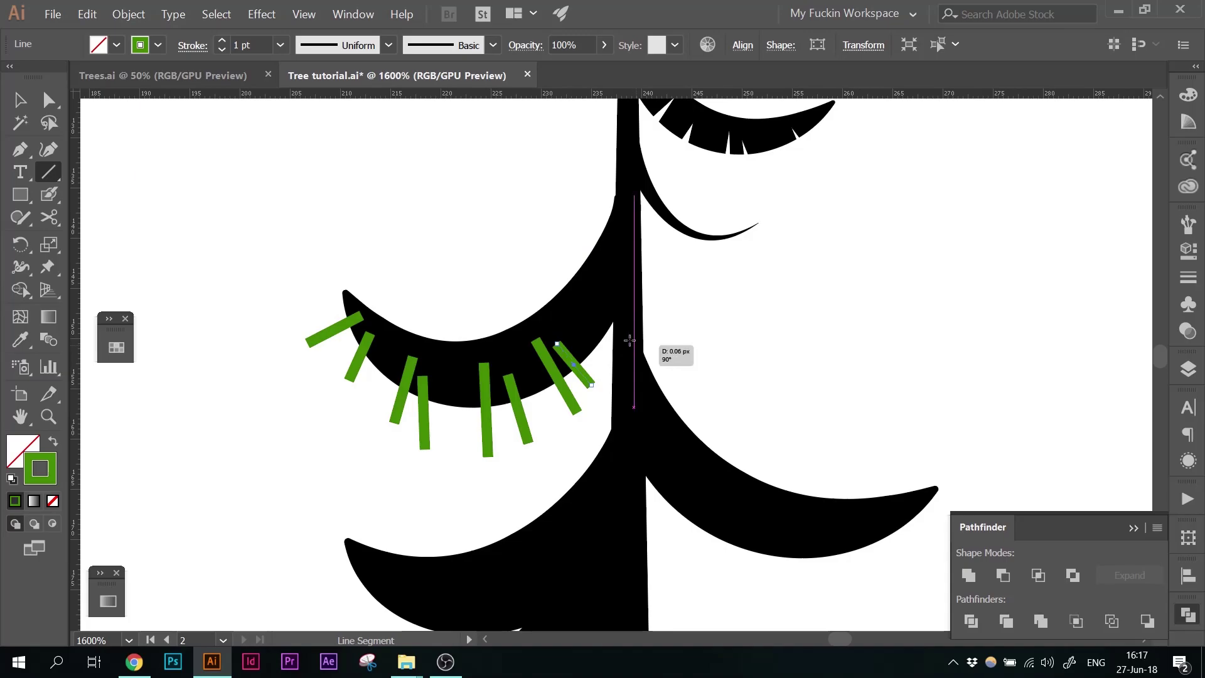
left_click_drag(634, 345, 593, 301)
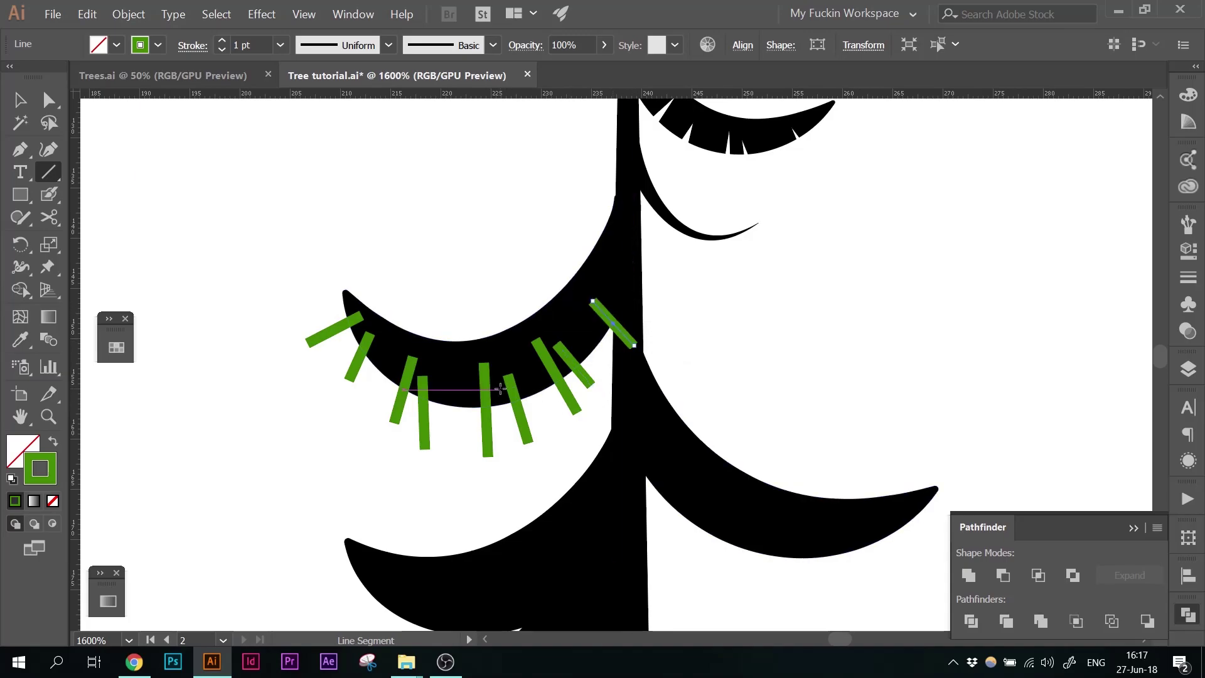
Step: Select the green lines together with the Selection tool
key("v")
left_click_drag(296, 292, 328, 383)
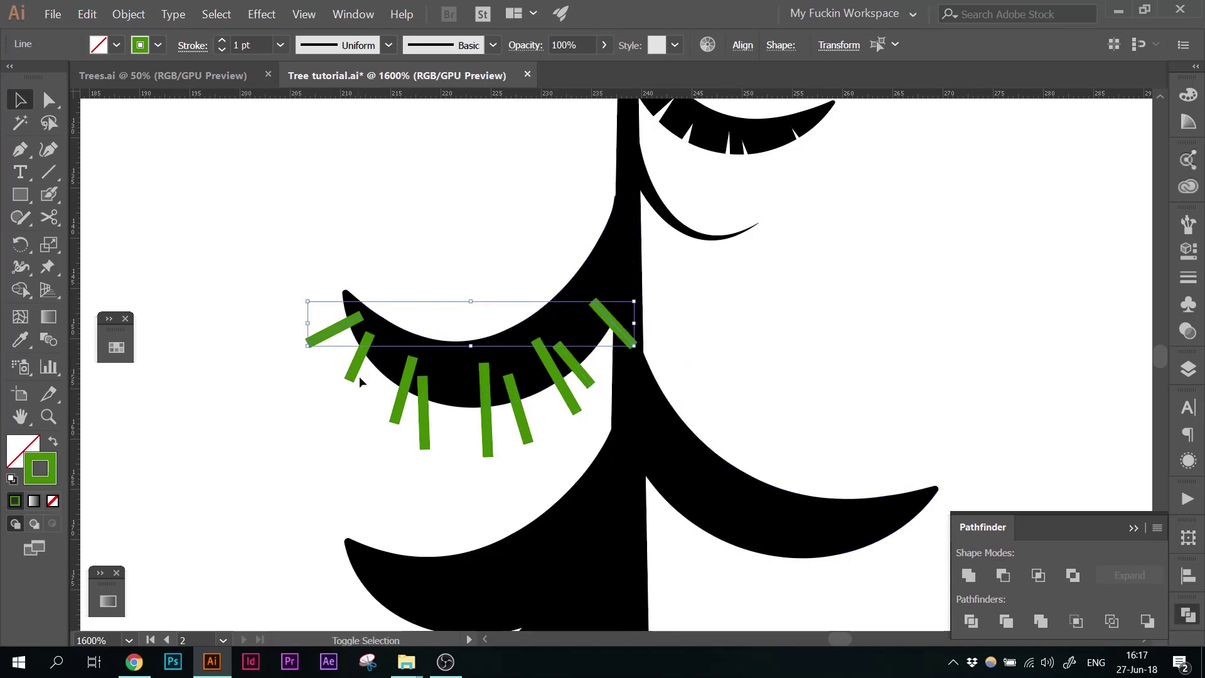
left_click(361, 377, "shift")
left_click(398, 412, "shift")
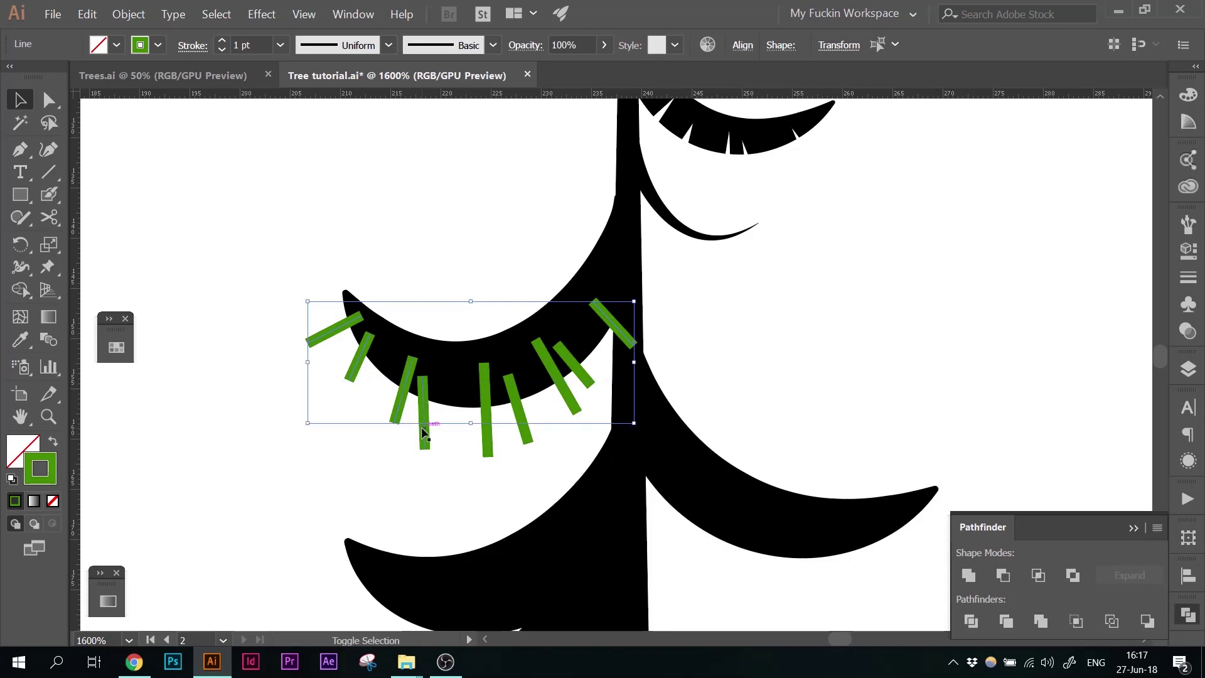
left_click(422, 429, "shift")
left_click_drag(540, 450, 540, 450)
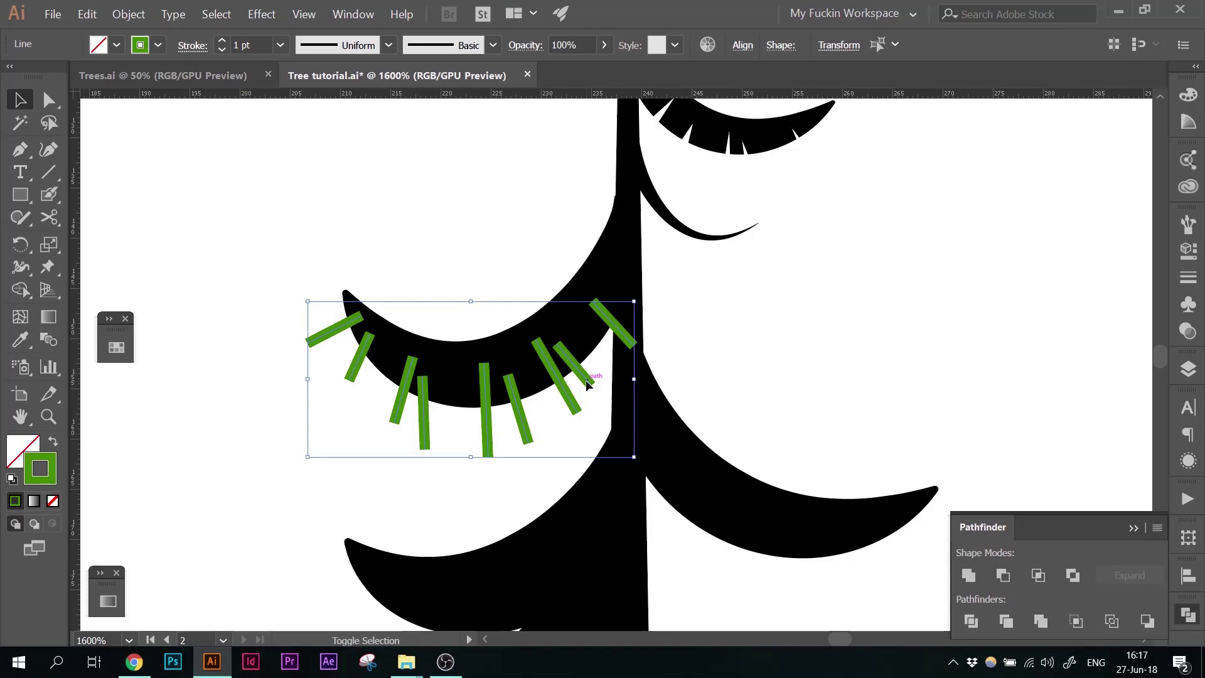
Step: Give the green lines a tapered width profile, thickening spikes to 2 pt and the middle one to 3 pt
left_click(389, 45)
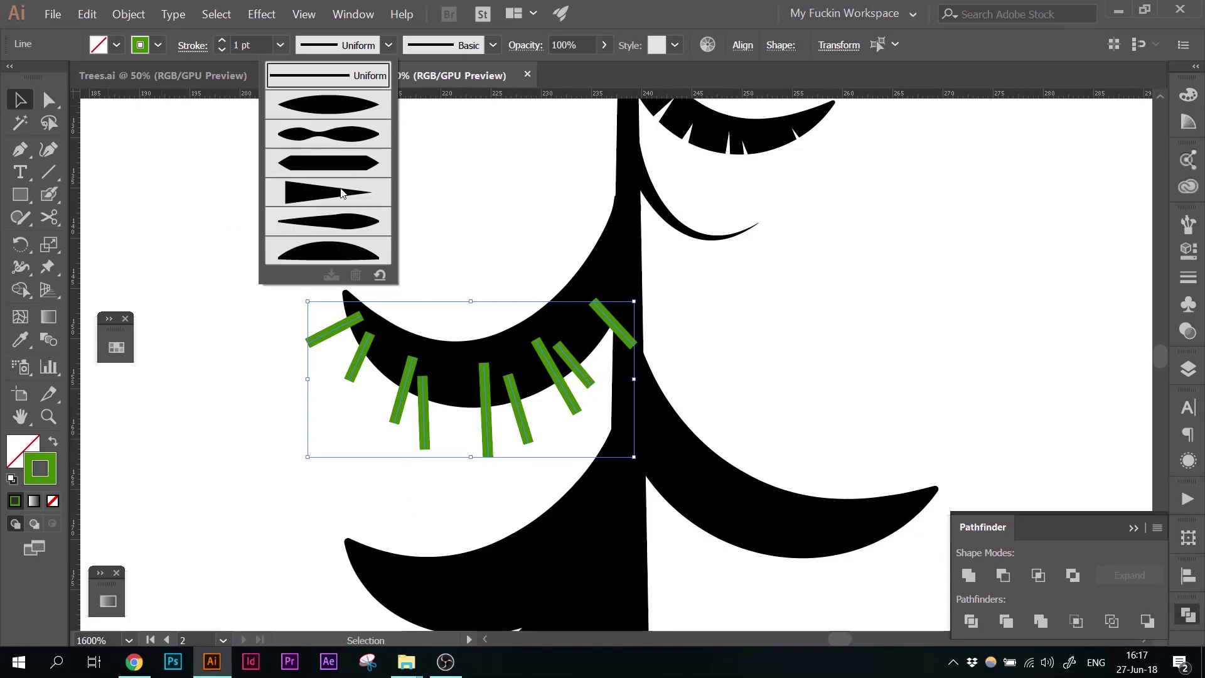
left_click(342, 193)
left_click(340, 197)
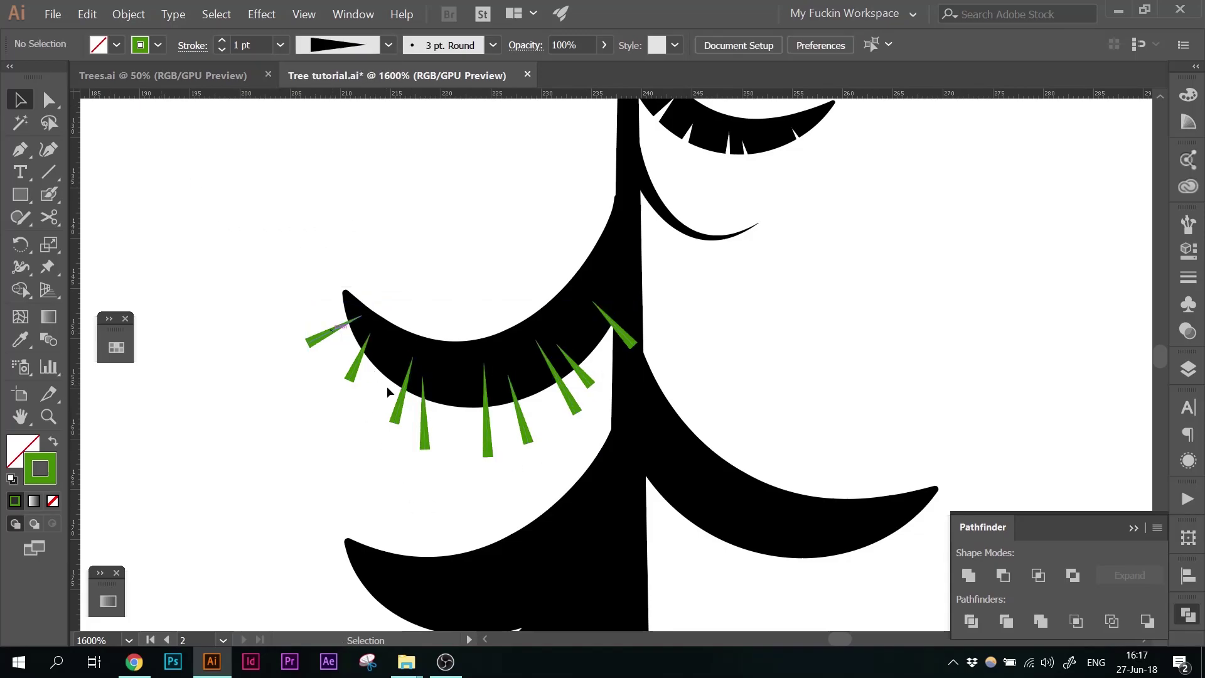
left_click(399, 411)
left_click(490, 433, "shift")
left_click(575, 405, "shift")
left_click(620, 333, "shift")
left_click(222, 39)
left_click(387, 261)
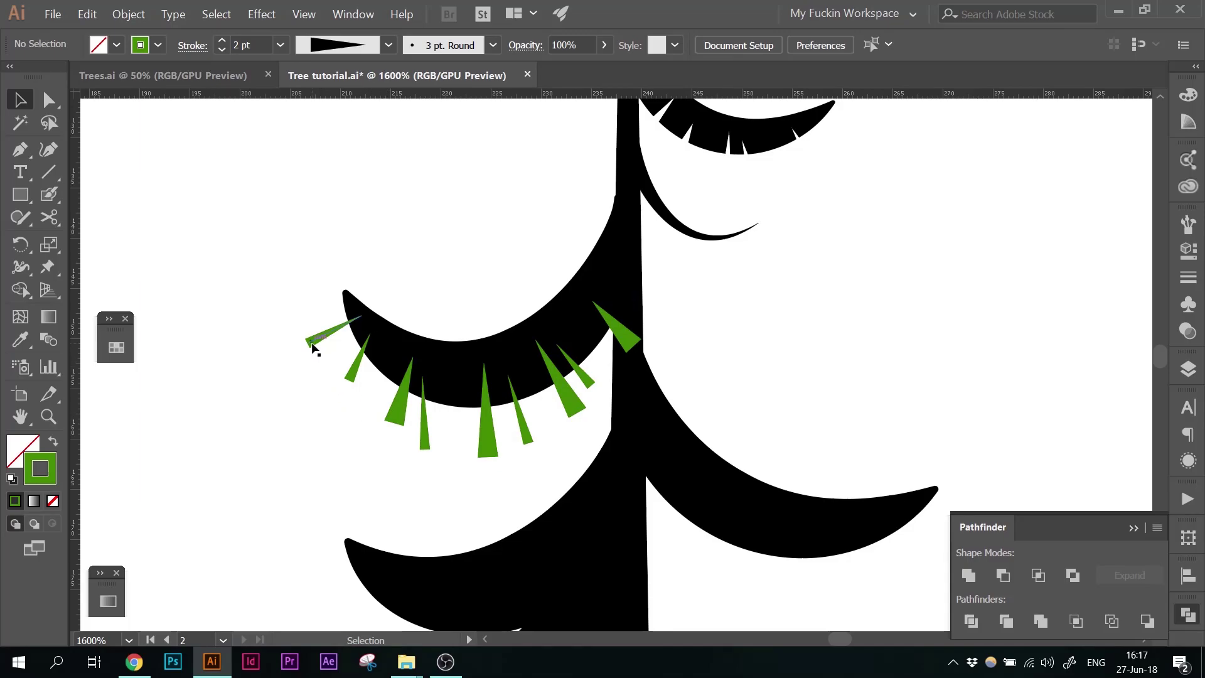
left_click(490, 433)
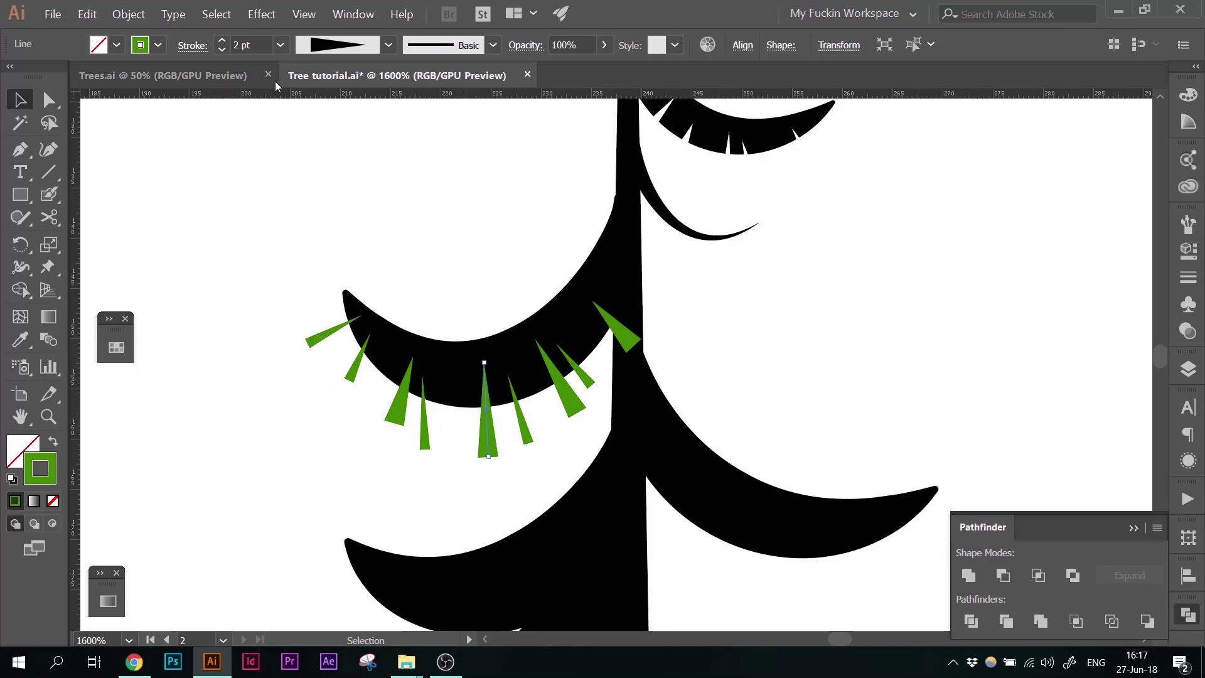
left_click(224, 40)
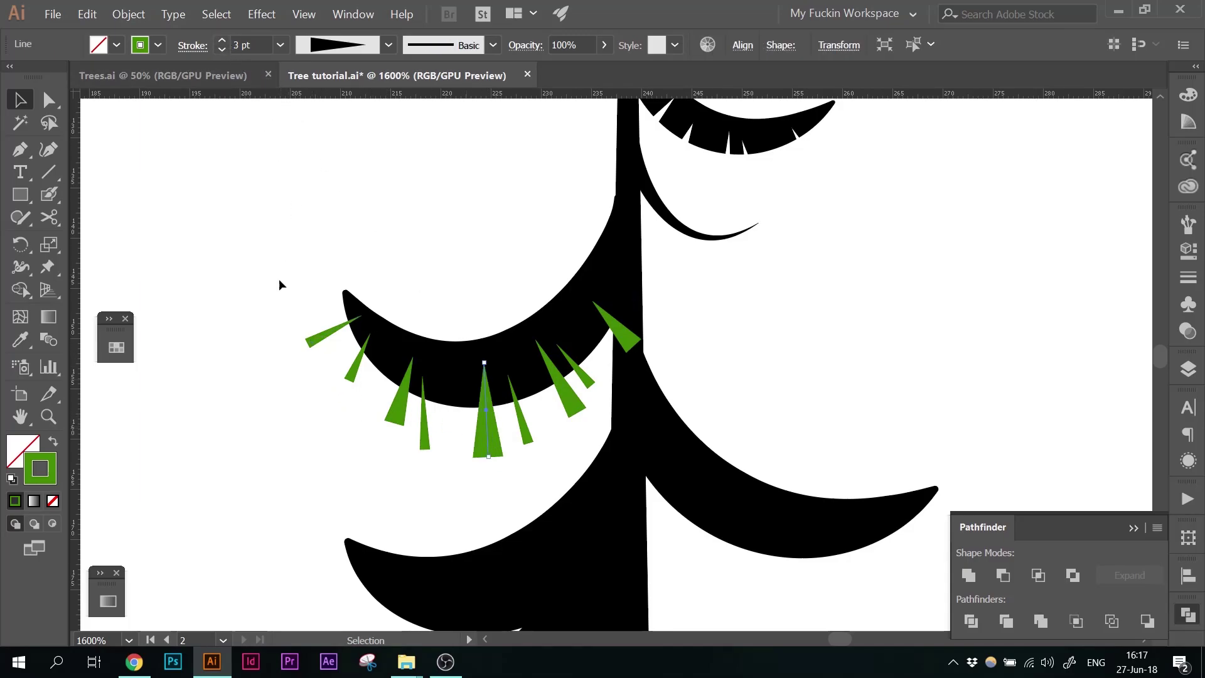
Step: Select all strokes with the same green colour and convert them with Outline Stroke
left_click(309, 341)
left_click(218, 13)
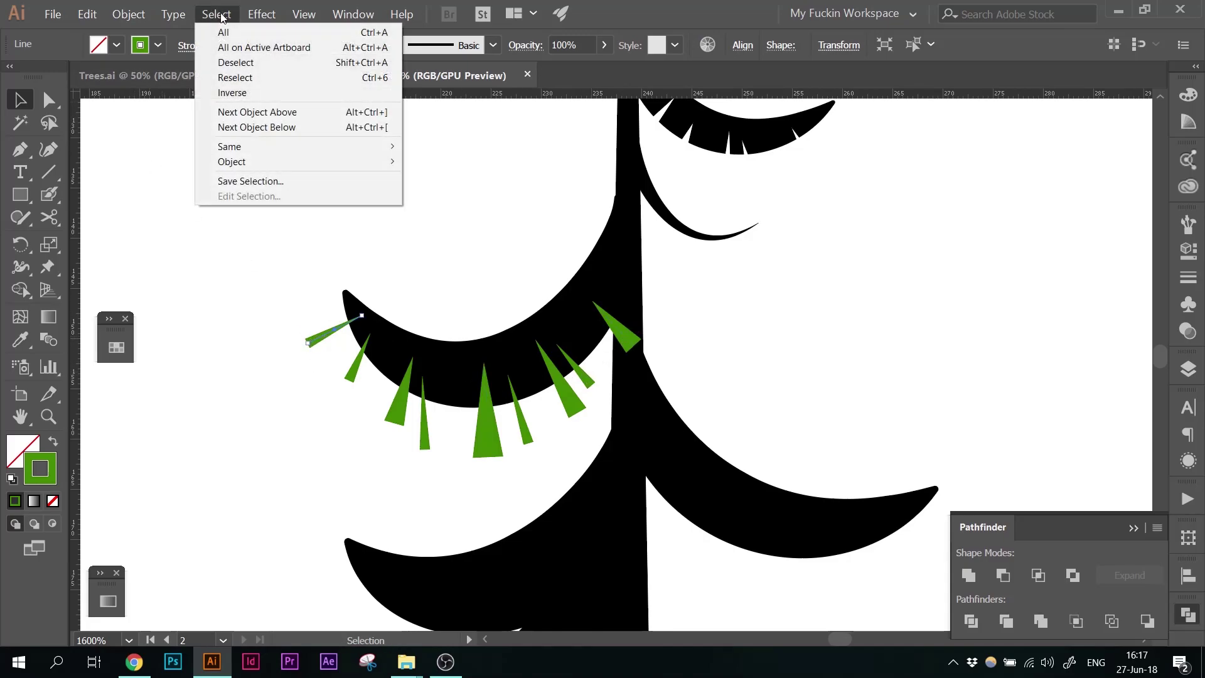
mouse_move(244, 148)
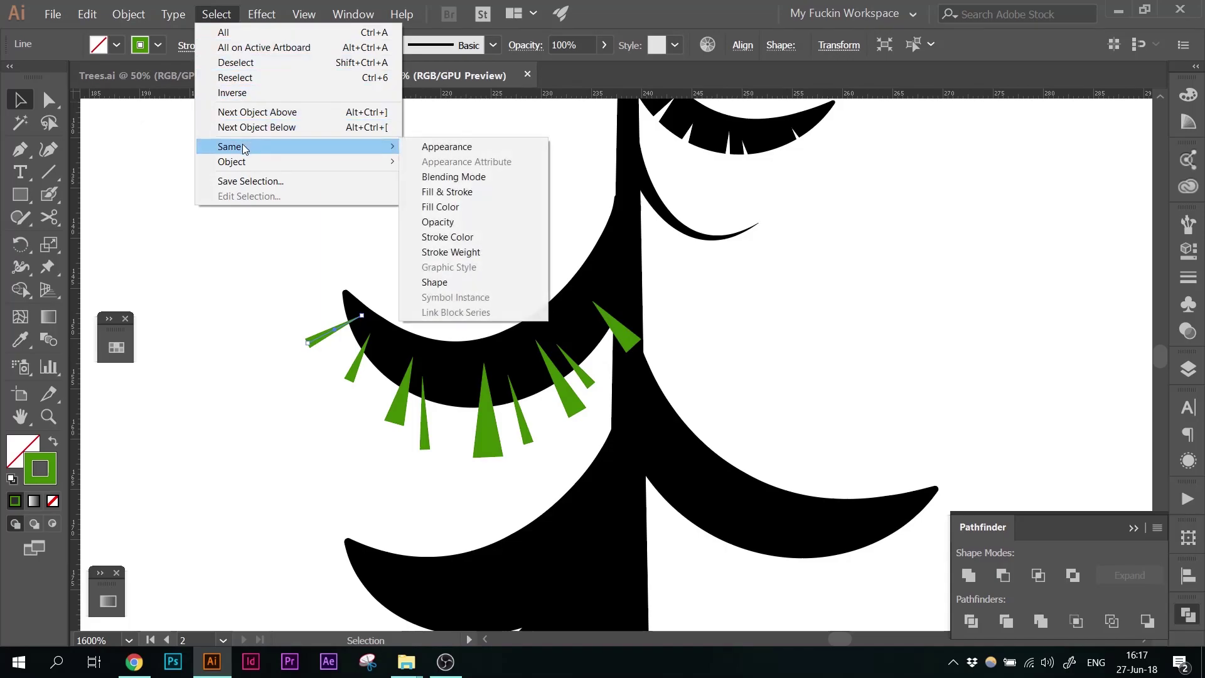
left_click(449, 239)
left_click(129, 14)
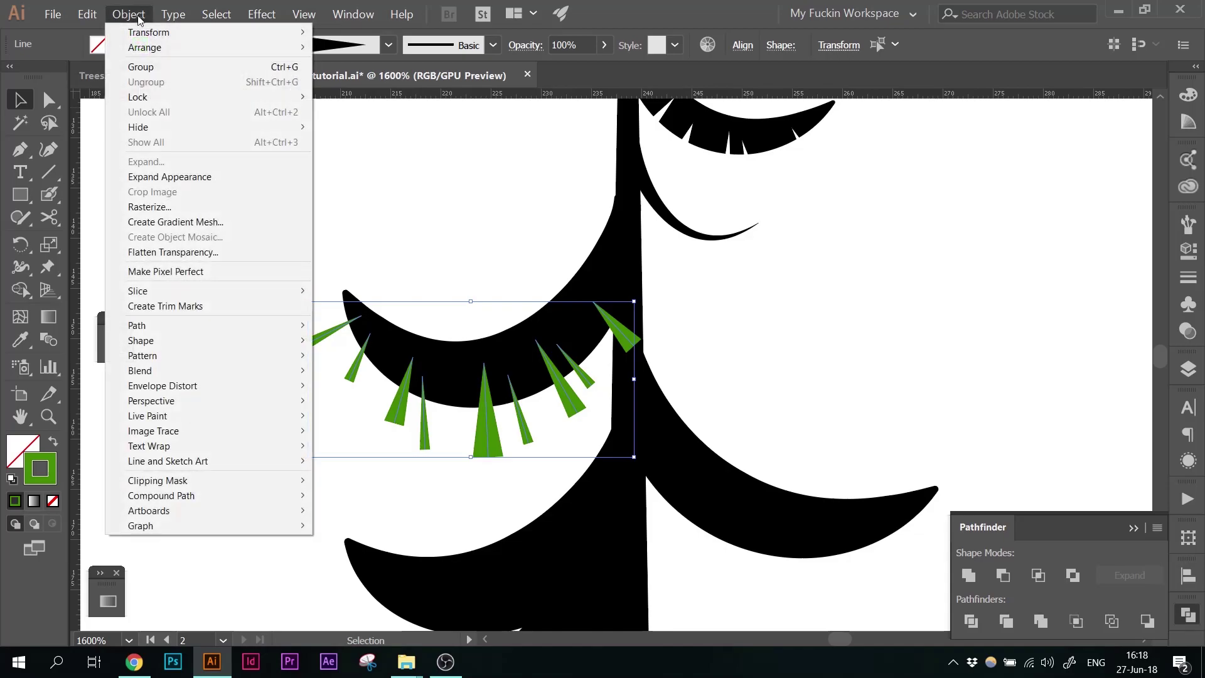
mouse_move(178, 330)
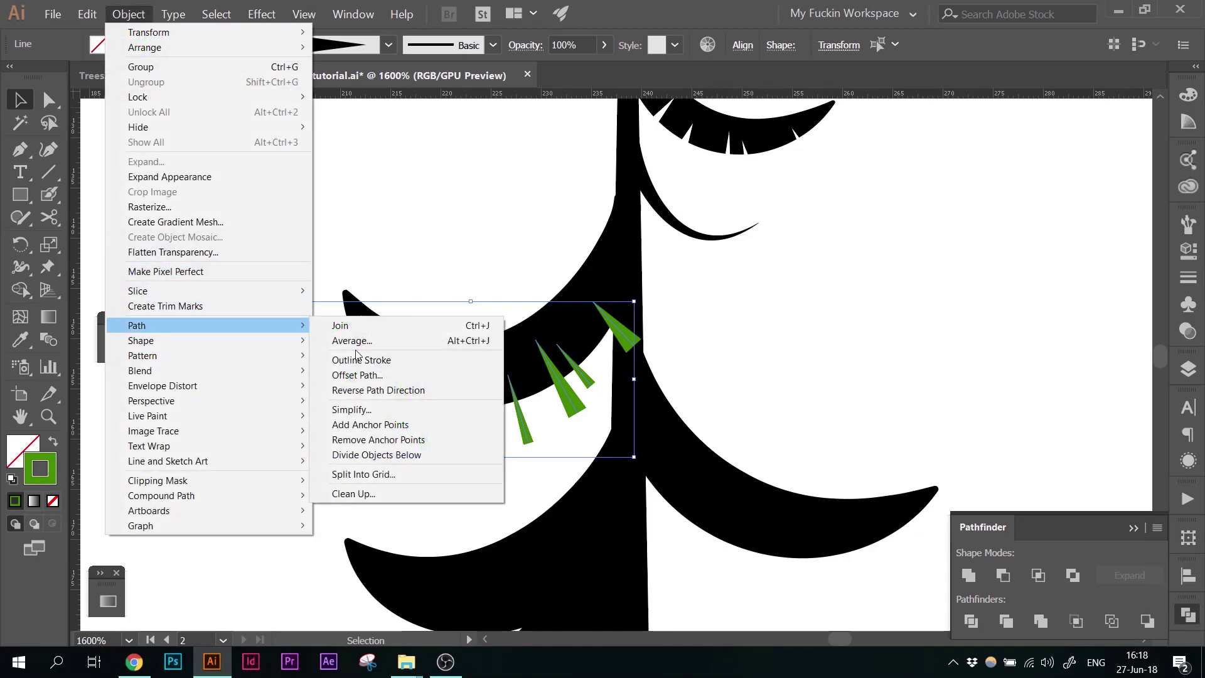
left_click(375, 360)
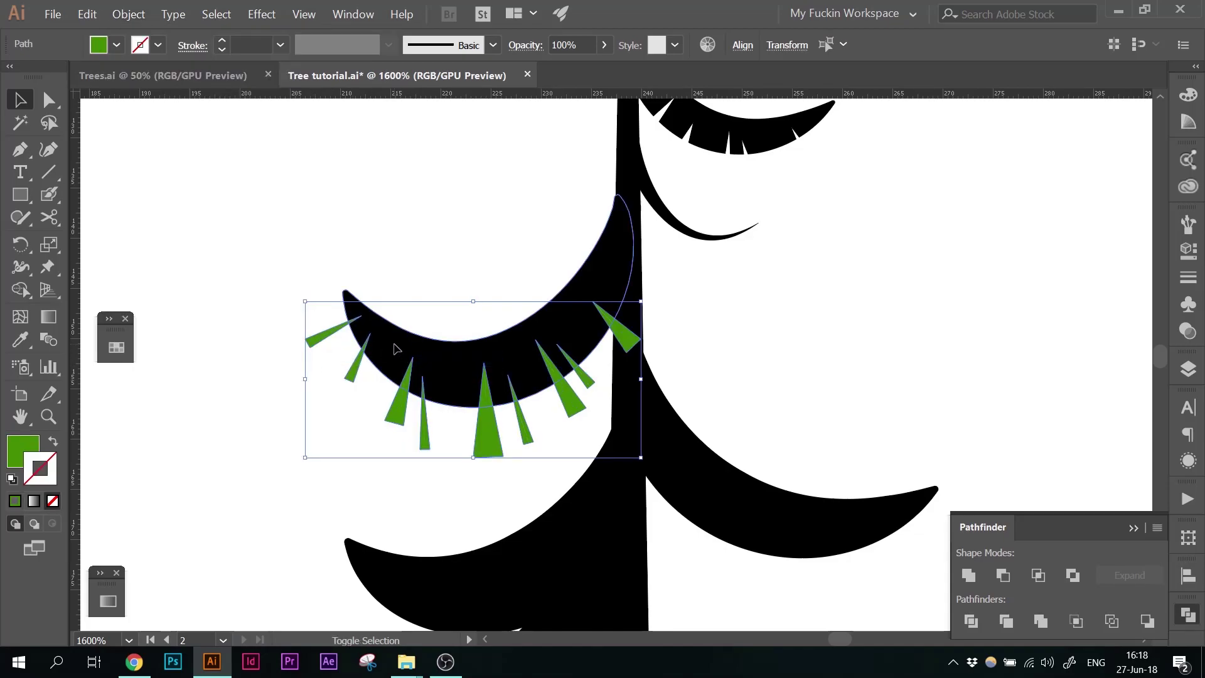
Step: Cut the outlined spikes out of the black crescent with Minus Front, then deselect
left_click(442, 348, "shift")
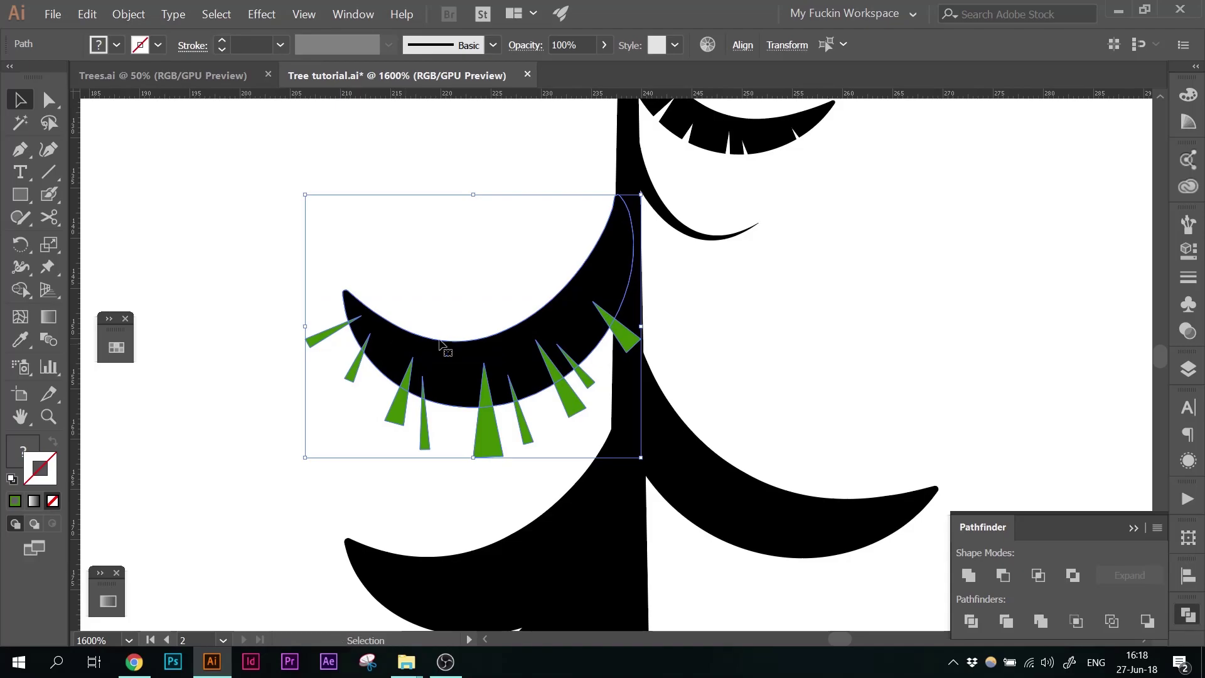
left_click(1004, 575)
left_click(834, 325)
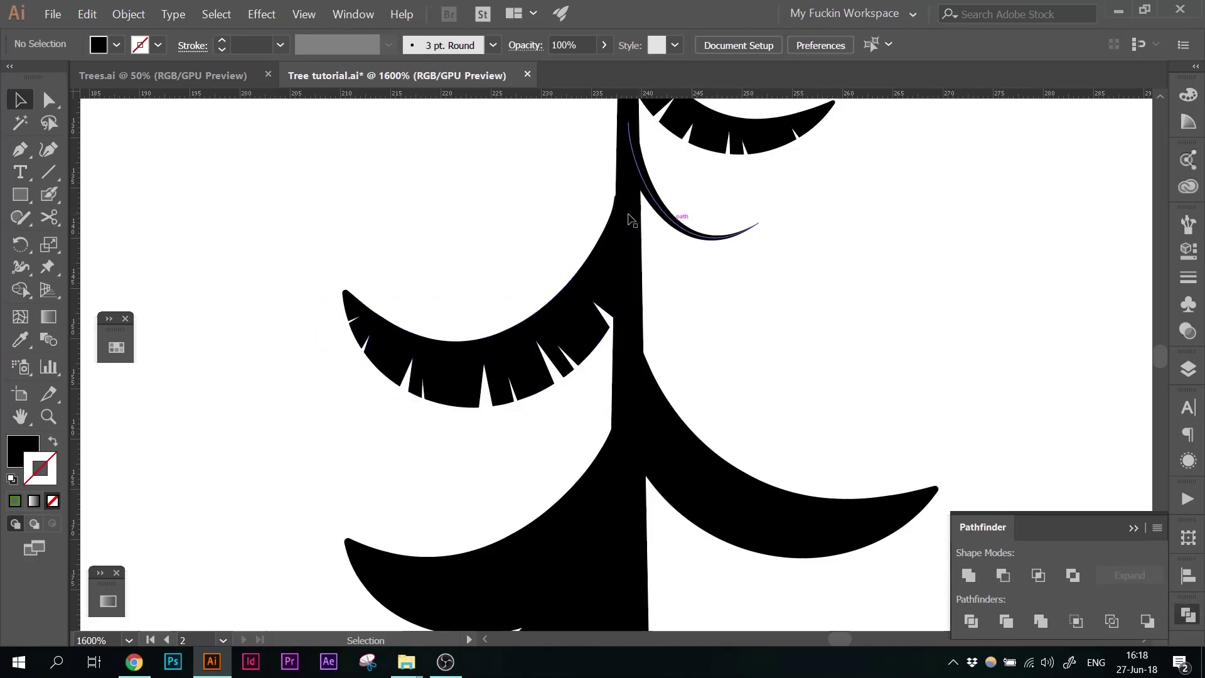
left_click(614, 228)
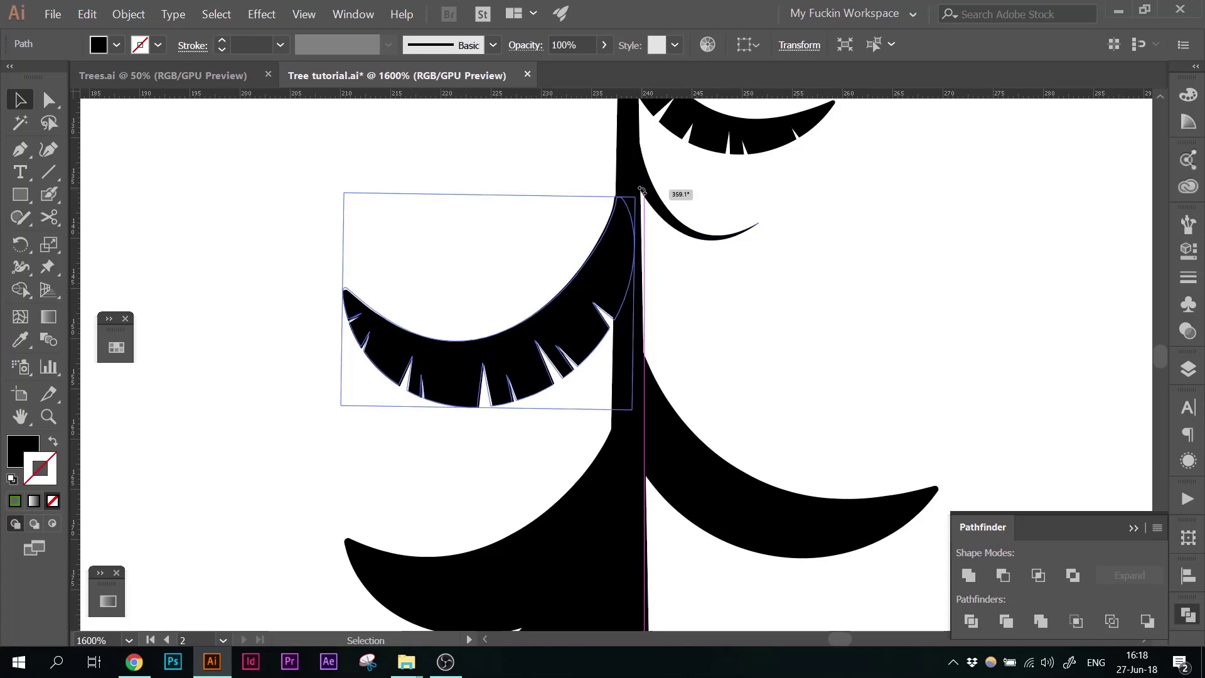
left_click(747, 325)
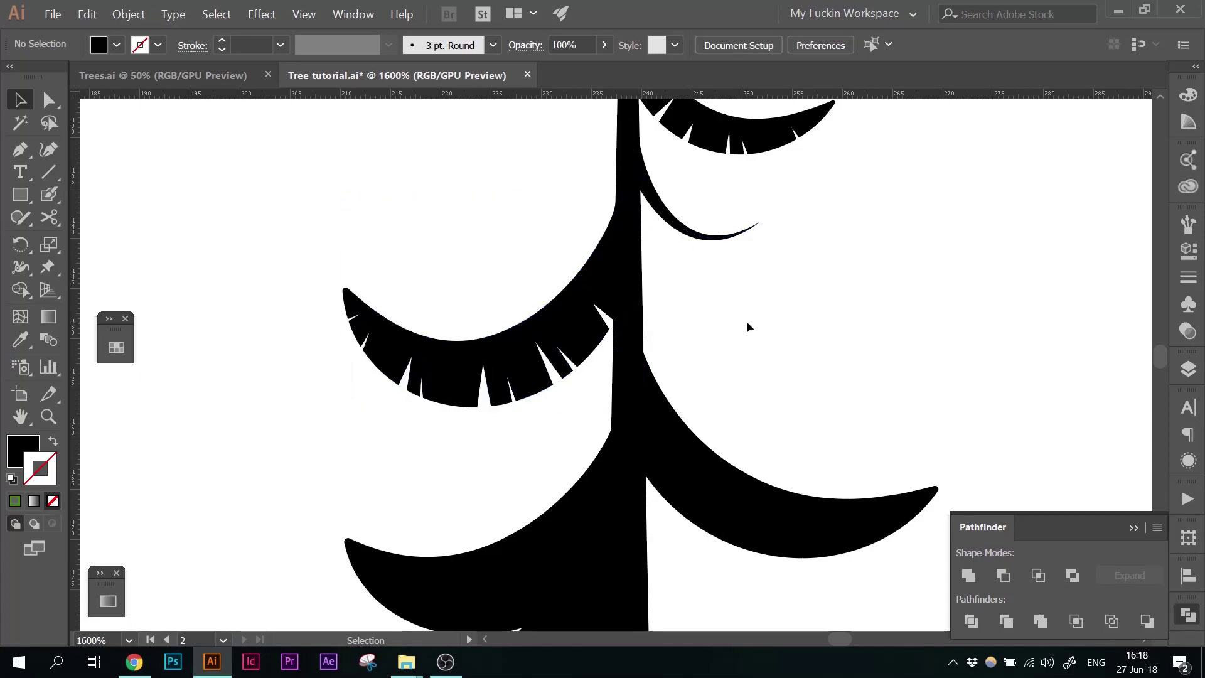
Step: Draw orange cut strokes across the remaining crescent branches on both sides of the trunk
key("ctrl+minus")
key("ctrl+minus")
key("ctrl+minus")
key("ctrl+minus")
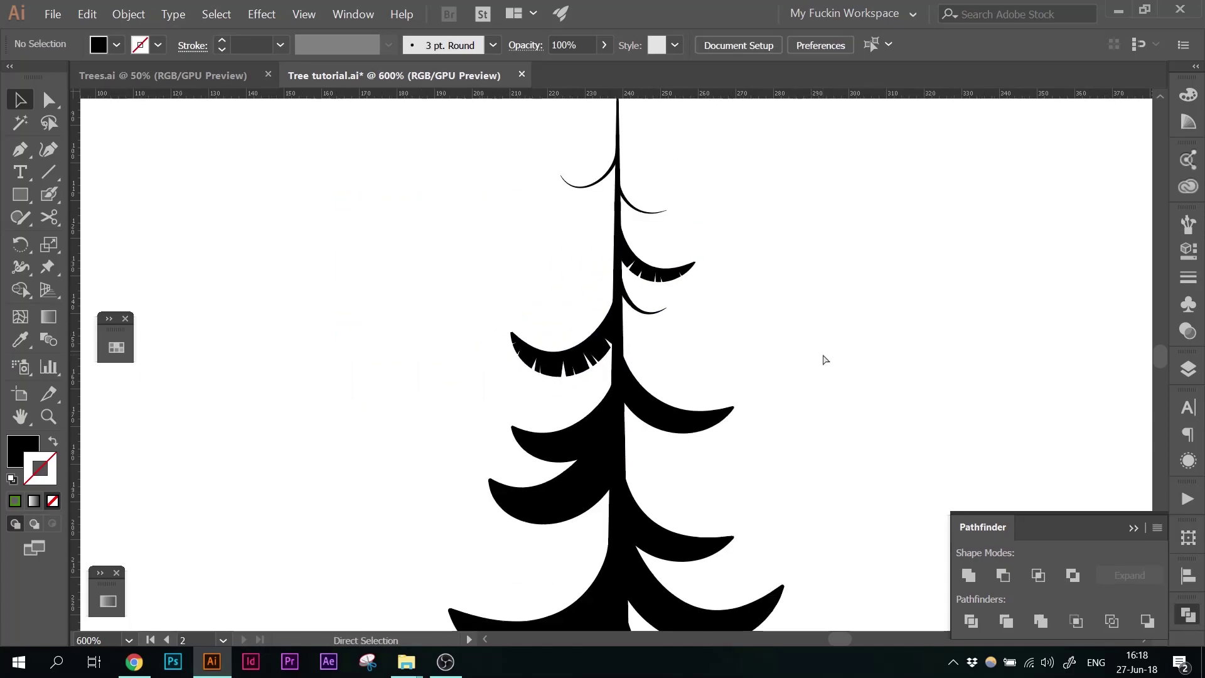
scroll(795, 315, "down", 3)
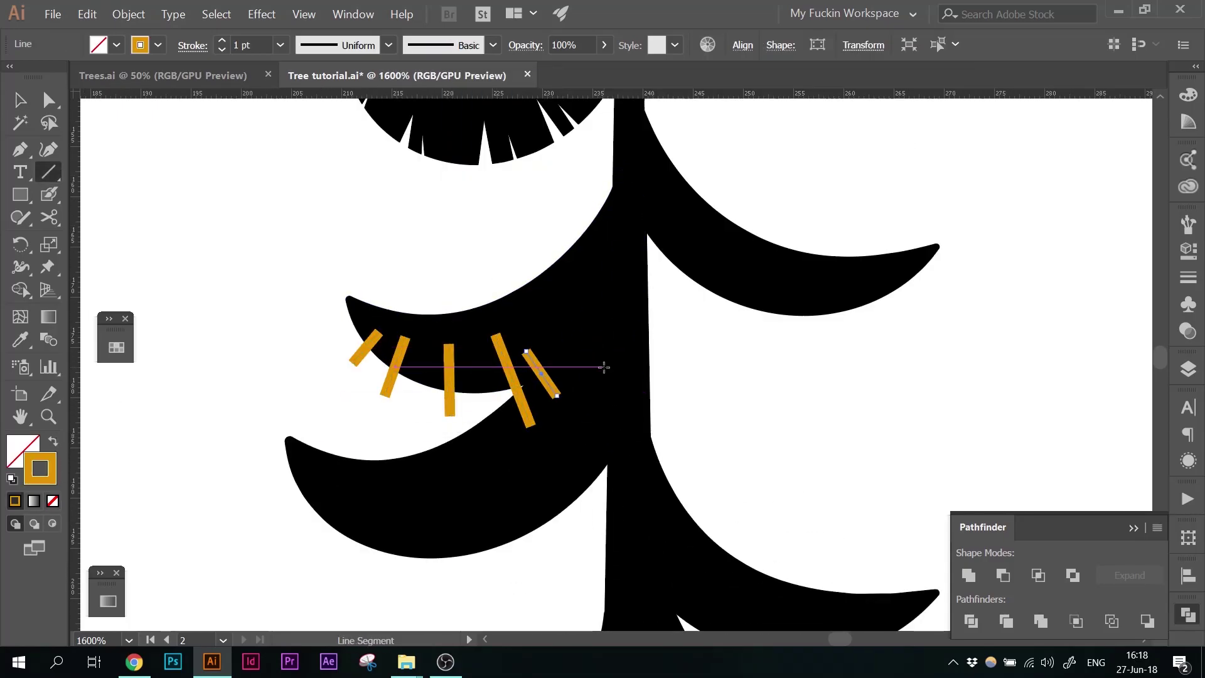
left_click_drag(659, 314, 624, 264)
scroll(310, 384, "down", 2)
left_click_drag(302, 383, 237, 422)
left_click_drag(556, 361, 618, 436)
left_click_drag(598, 355, 641, 381)
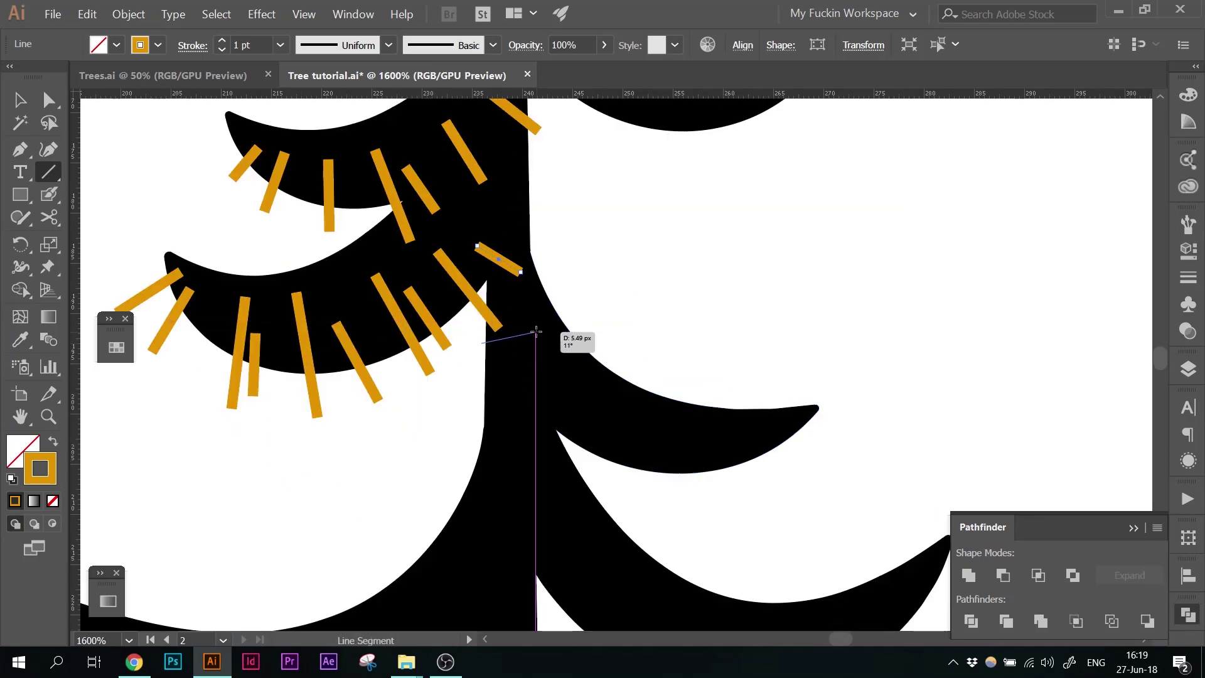
left_click_drag(551, 403, 578, 462)
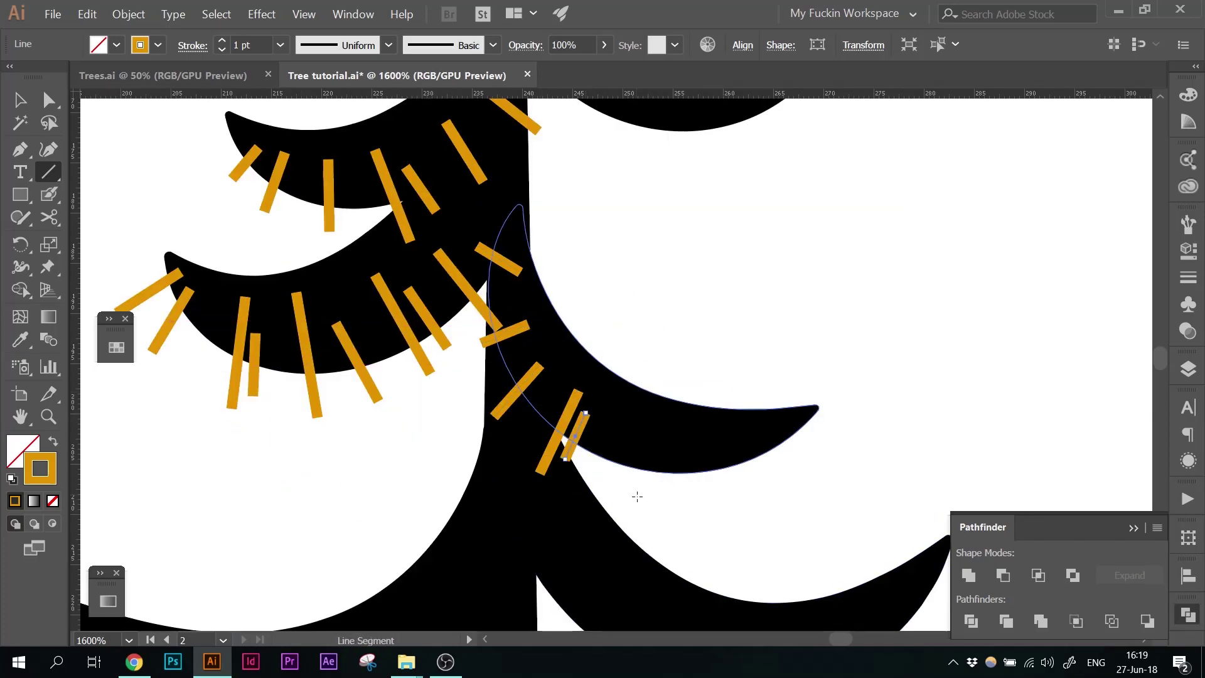
left_click_drag(646, 438, 665, 511)
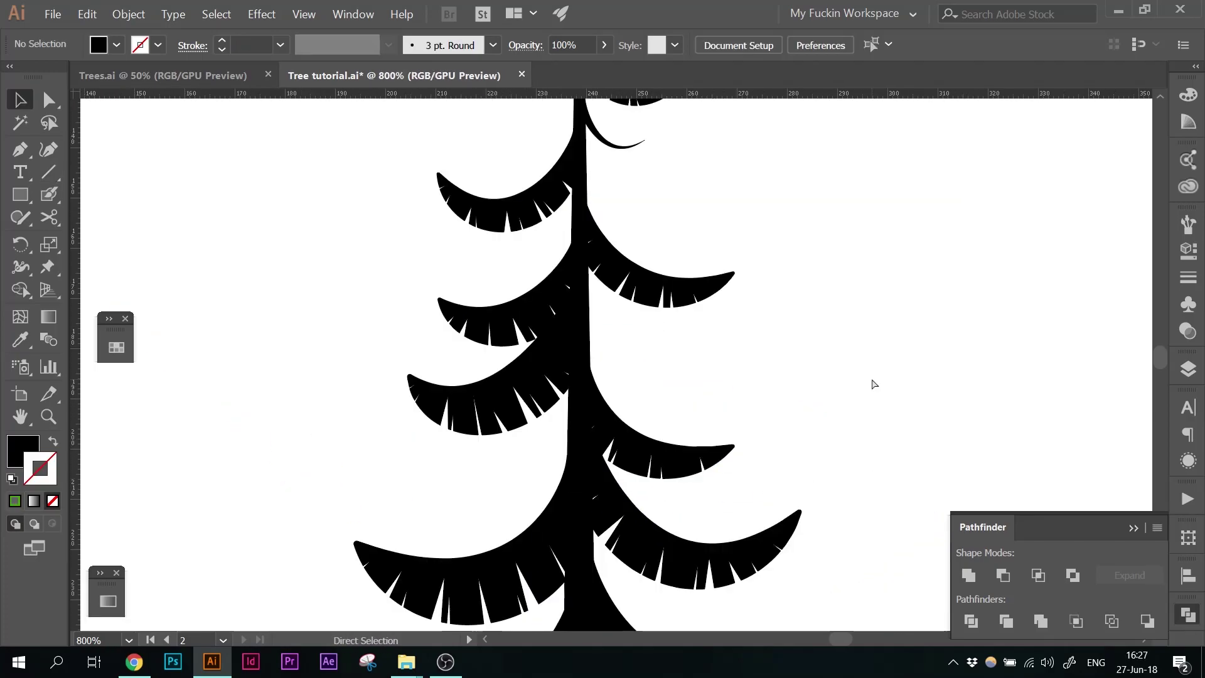
Step: Nudge a lower right-hand branch a few pixels right, then deselect and zoom back to 200%
key("ctrl+minus")
key("ctrl+minus")
key("ctrl+minus")
key("ctrl+minus")
key("ctrl+minus")
scroll(835, 390, "down", 2)
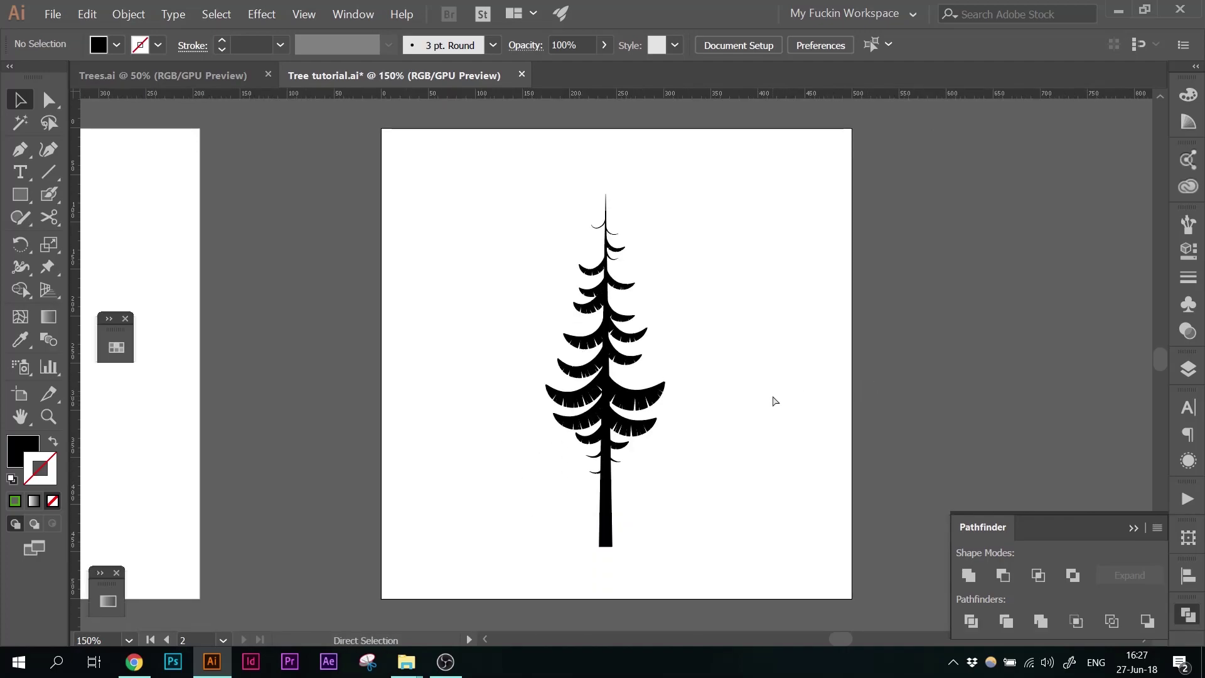
key("ctrl+plus")
scroll(772, 396, "down", 1)
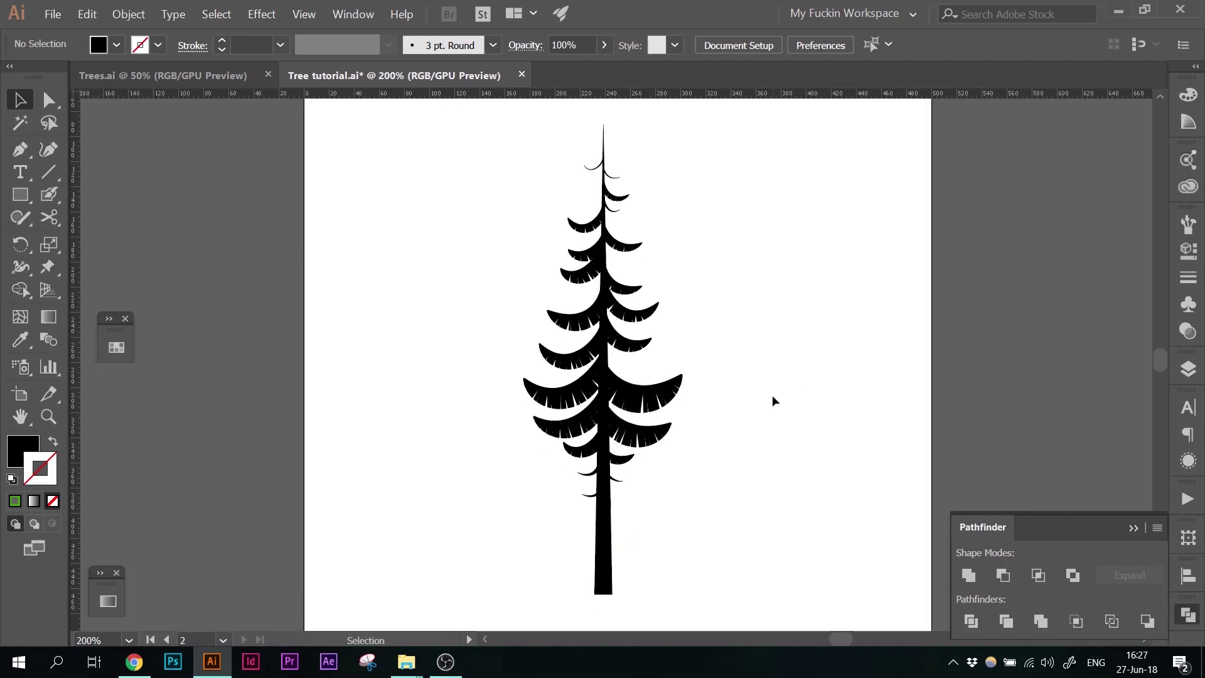
key("ctrl+plus")
key("ctrl+plus")
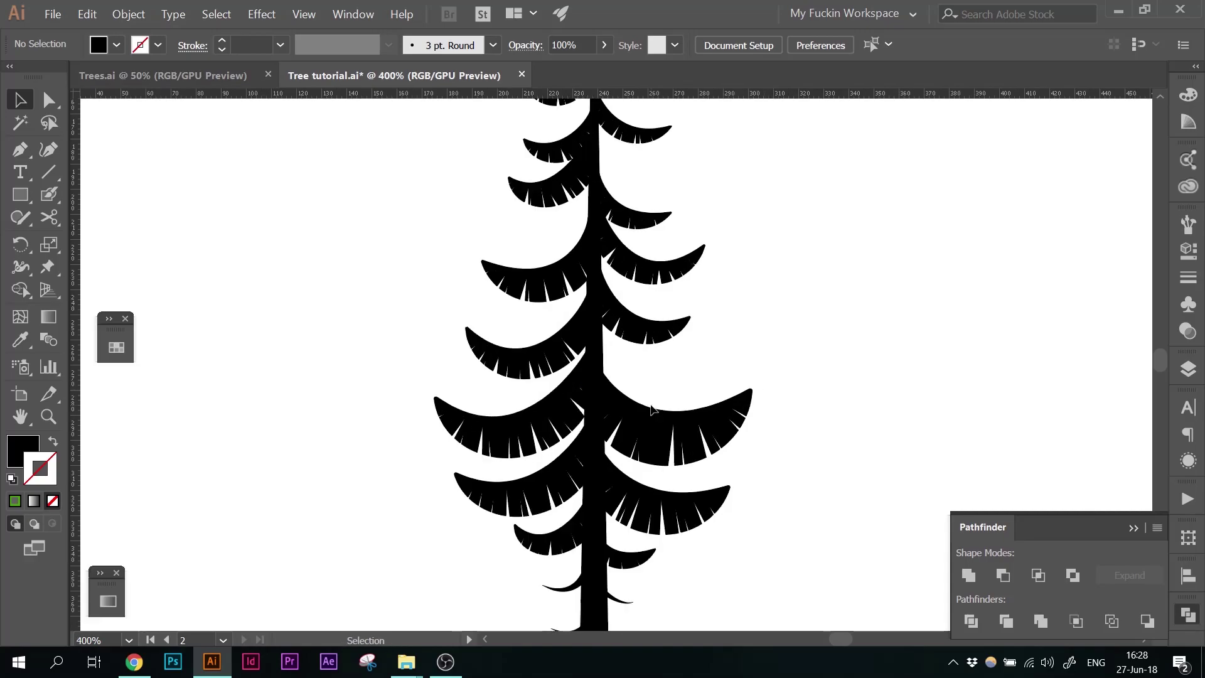
left_click(637, 419)
left_click_drag(637, 420, 641, 420)
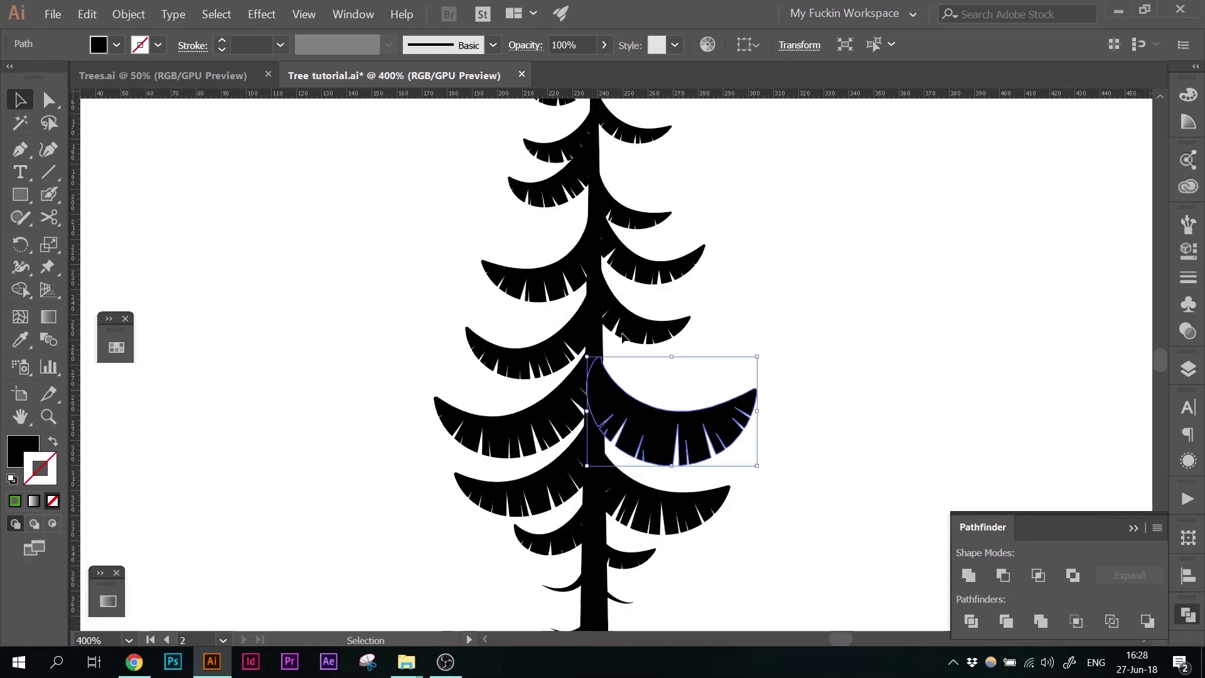
left_click(628, 221)
key("ctrl+shift+a")
key("ctrl+minus")
key("ctrl+minus")
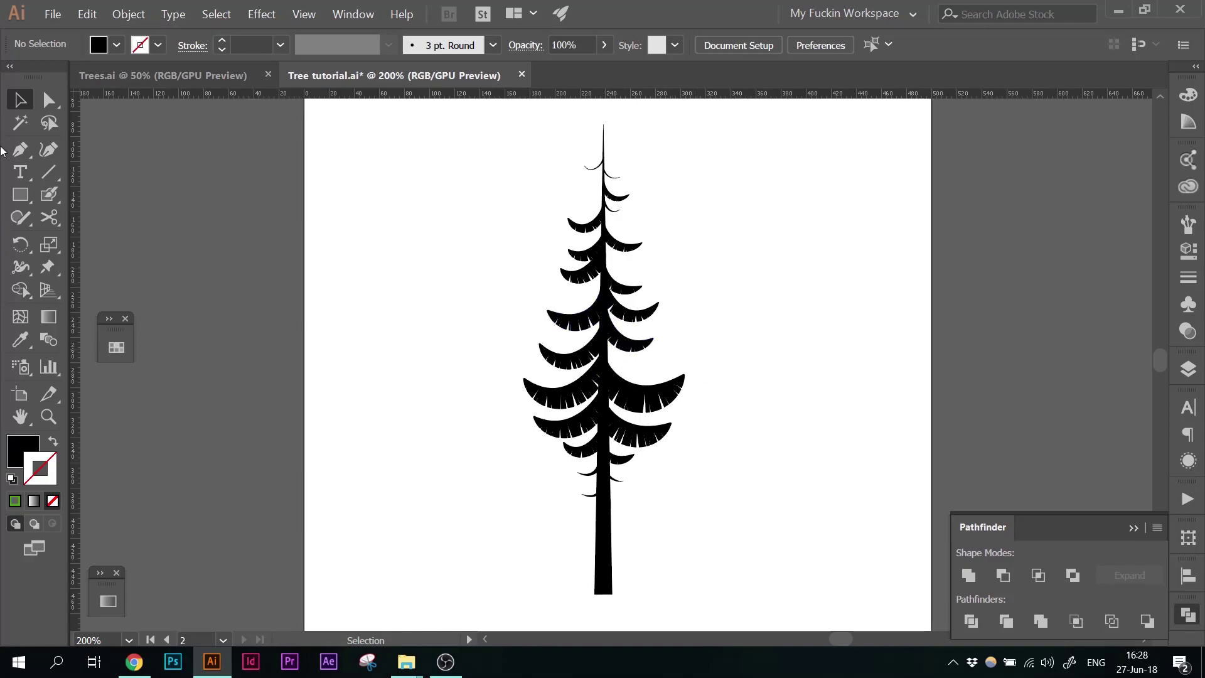
Step: Switch to a black stroke with no fill and draw a tapered Pen curve off the trunk as a dry branch
left_click(53, 441)
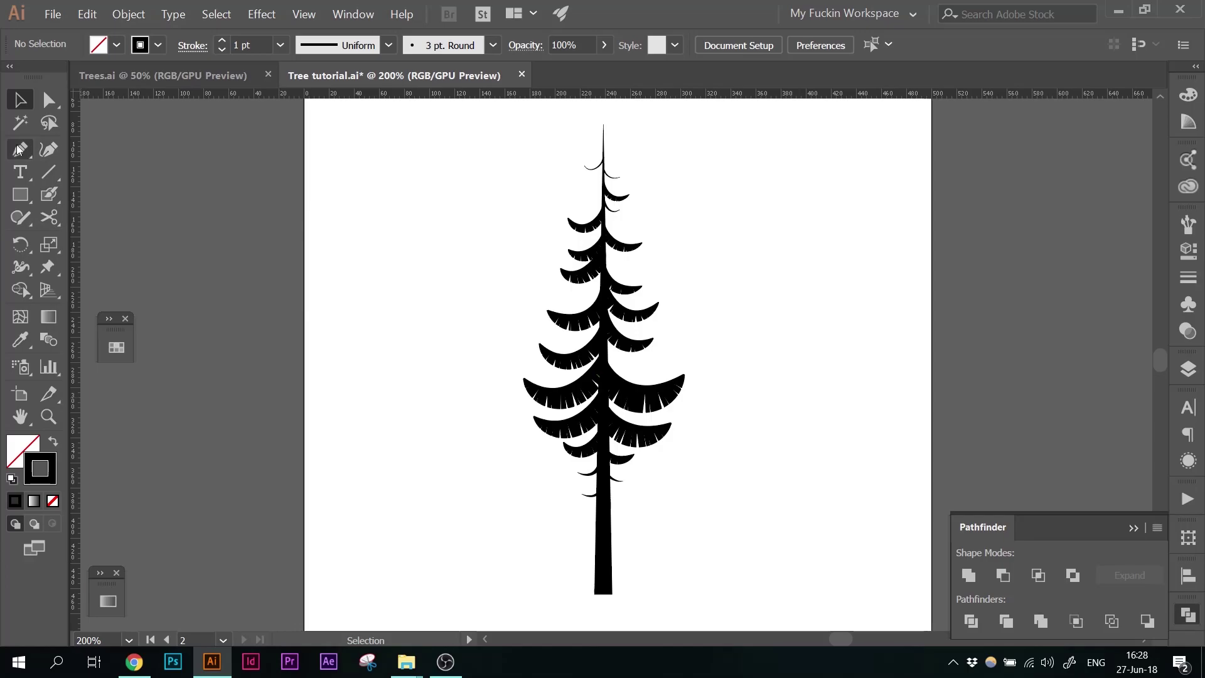
left_click(20, 149)
key("ctrl+plus")
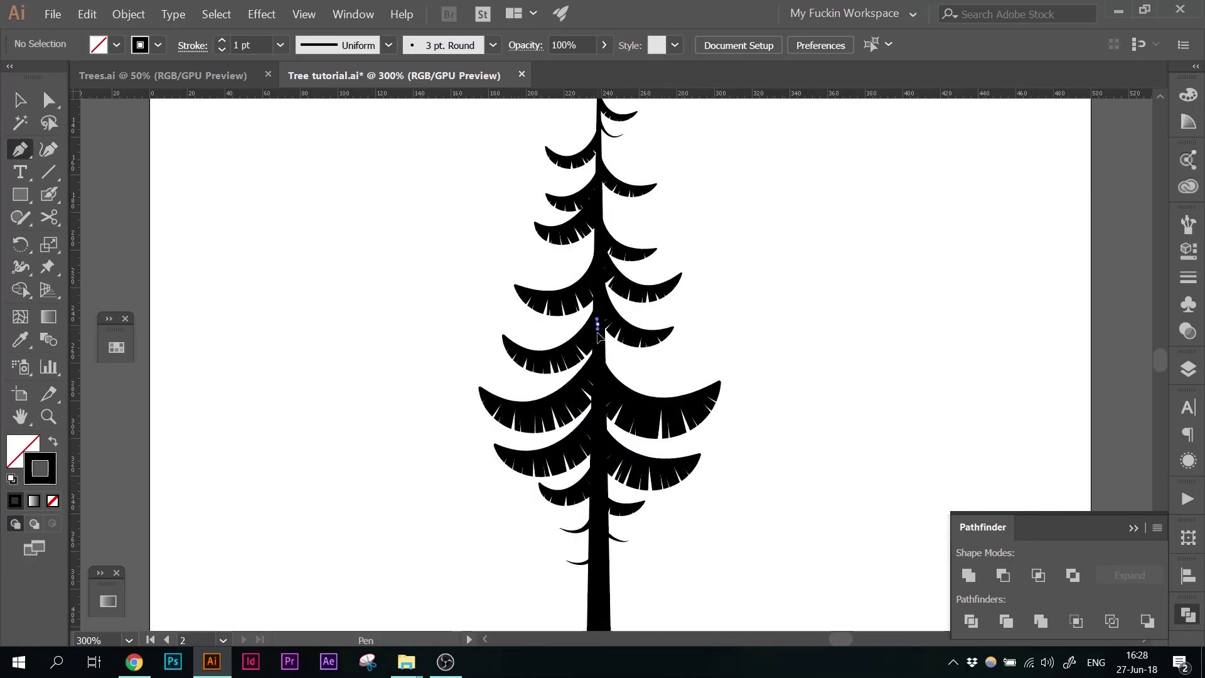
left_click(601, 331)
key("ctrl+plus")
left_click_drag(670, 375, 687, 375)
key("v")
left_click(351, 45)
left_click(344, 111)
Step: Draw another tapered dry-branch curve, zoom out, and bring up the Adobe Color Themes panel
left_click(150, 113)
key("p")
left_click(603, 342)
left_click(665, 402)
key("v")
left_click(351, 45)
key("ctrl+minus")
key("ctrl+minus")
key("ctrl+minus")
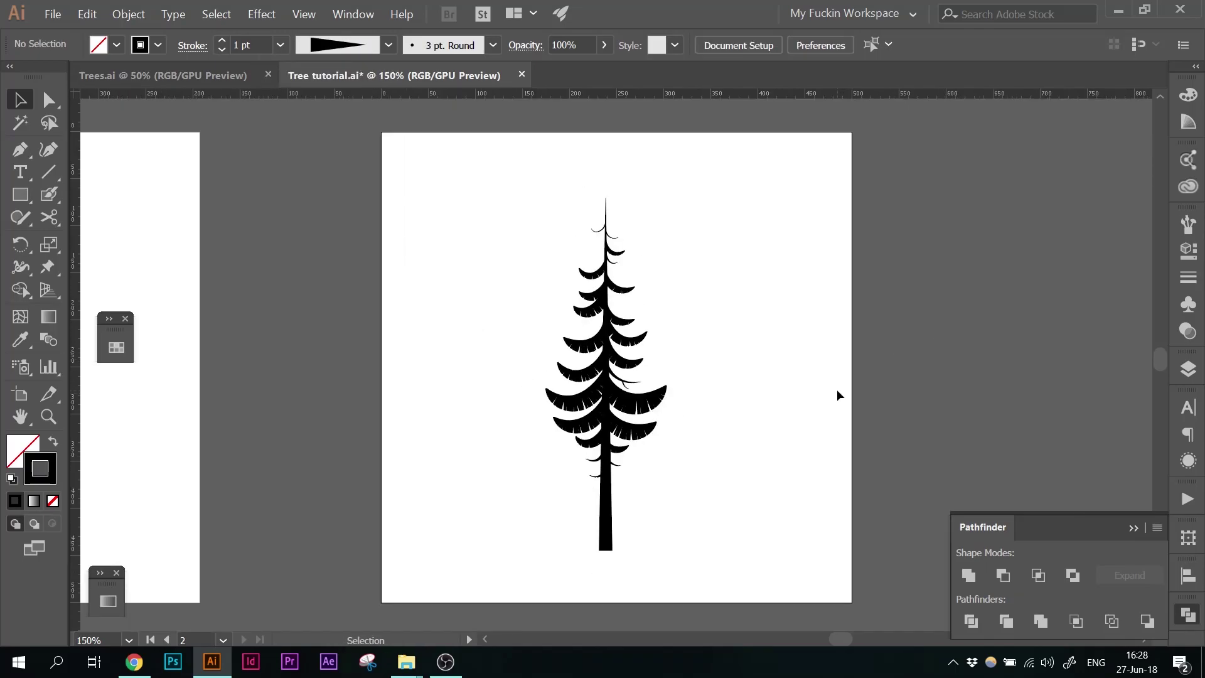
left_click(1188, 159)
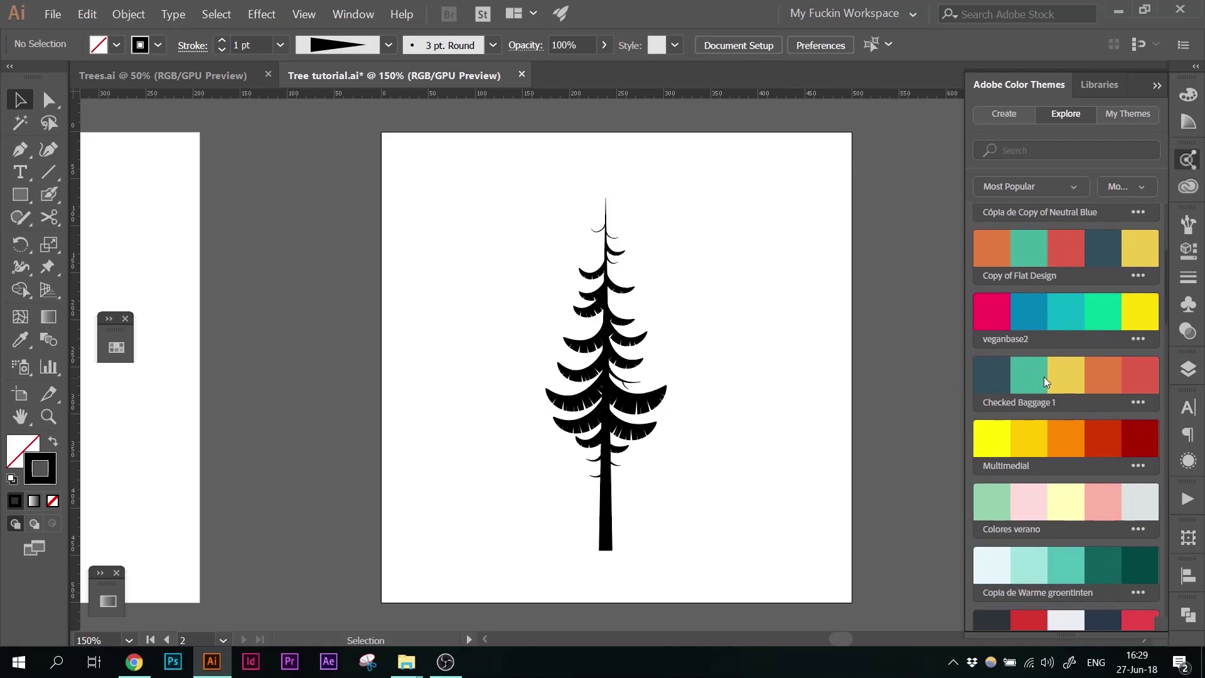
scroll(1047, 374, "down", 5)
scroll(1047, 374, "down", 10)
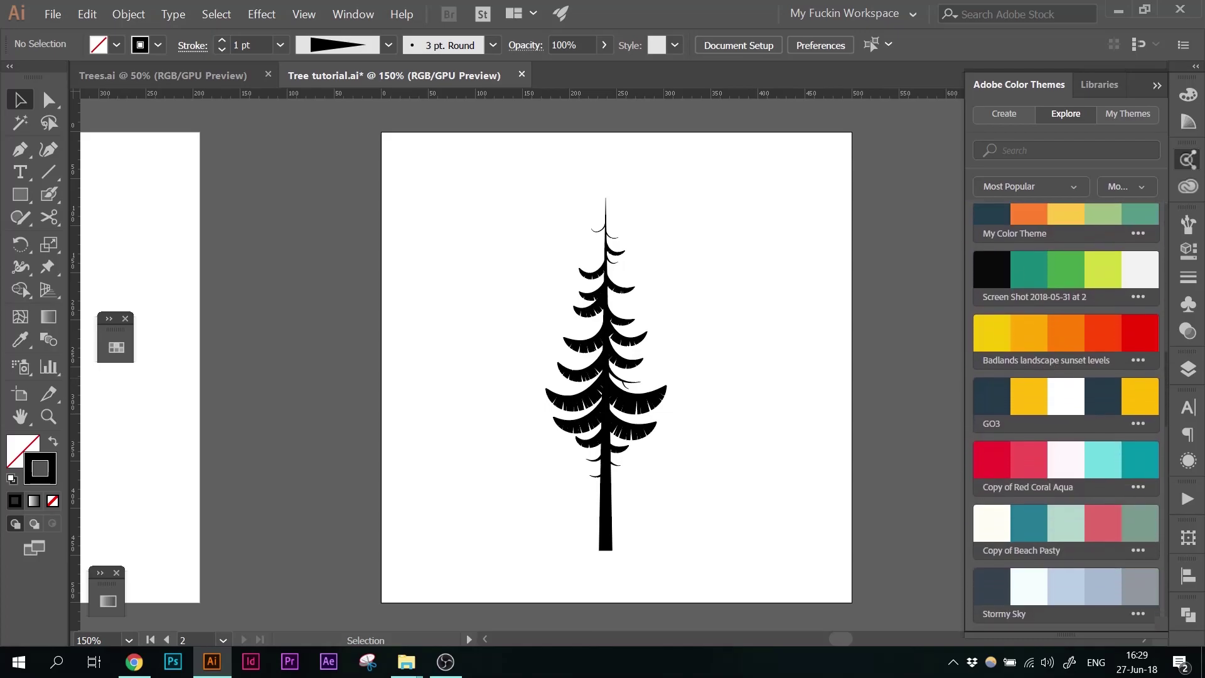
Step: Select all paths sharing the trunk's stroke colour and convert them with Outline Stroke
scroll(1046, 378, "down", 5)
left_click(606, 226)
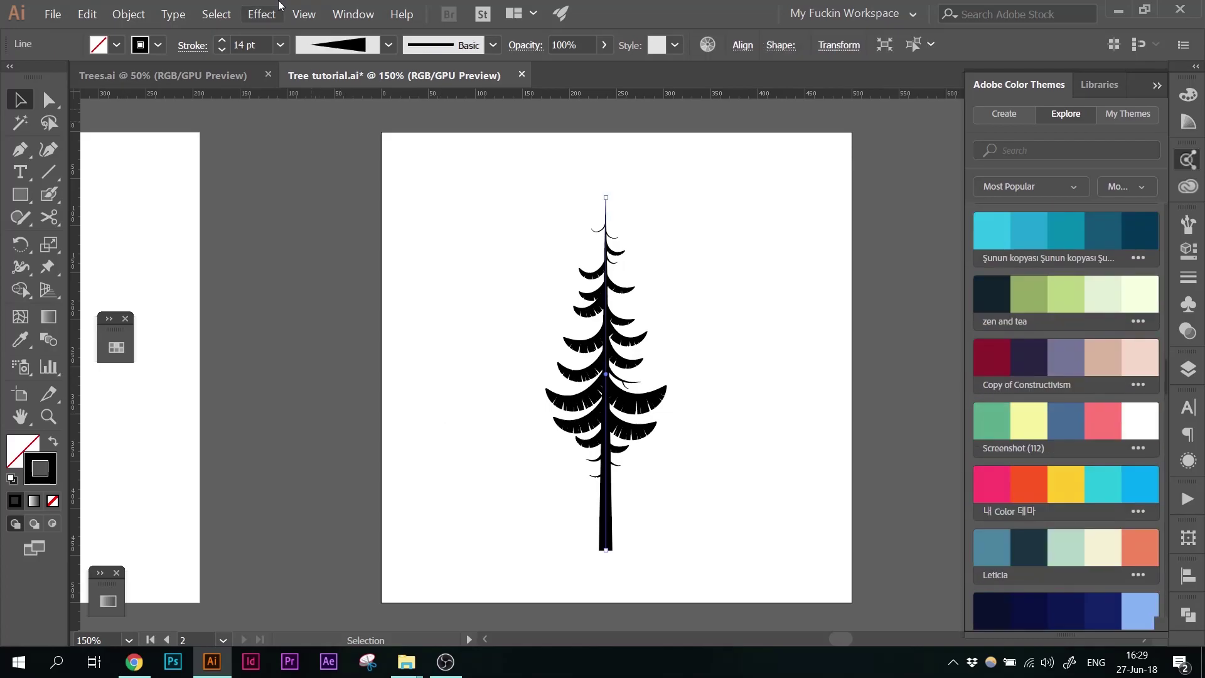
left_click(214, 14)
mouse_move(260, 146)
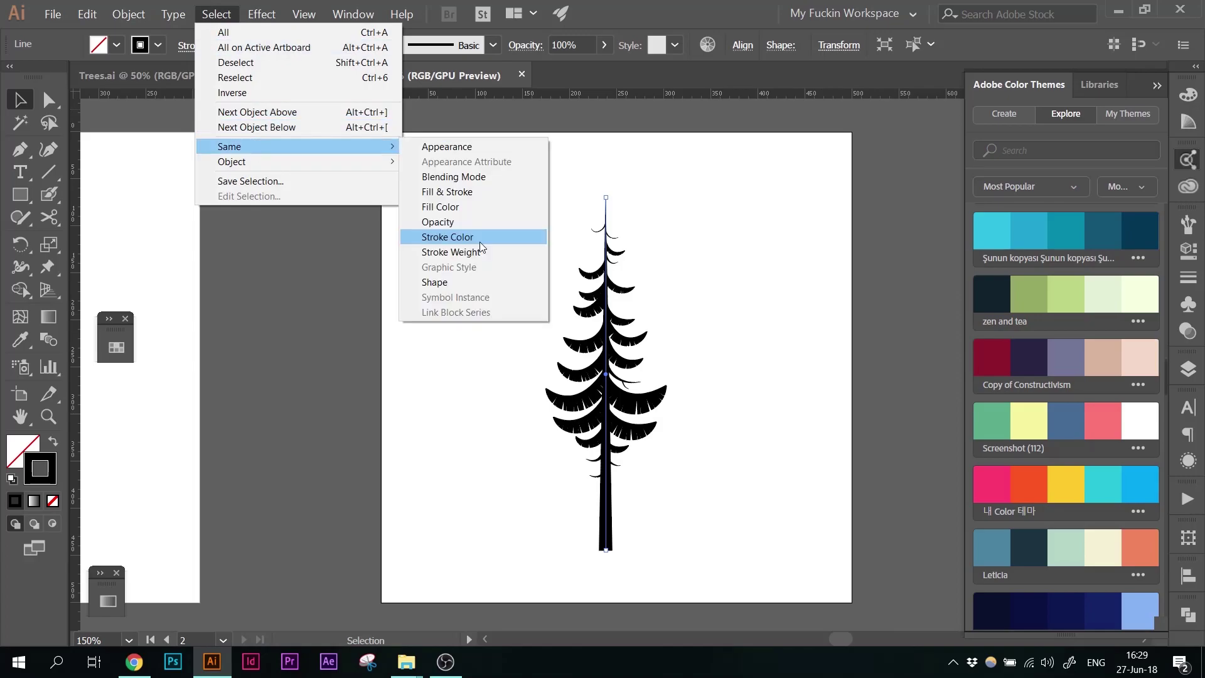
left_click(479, 242)
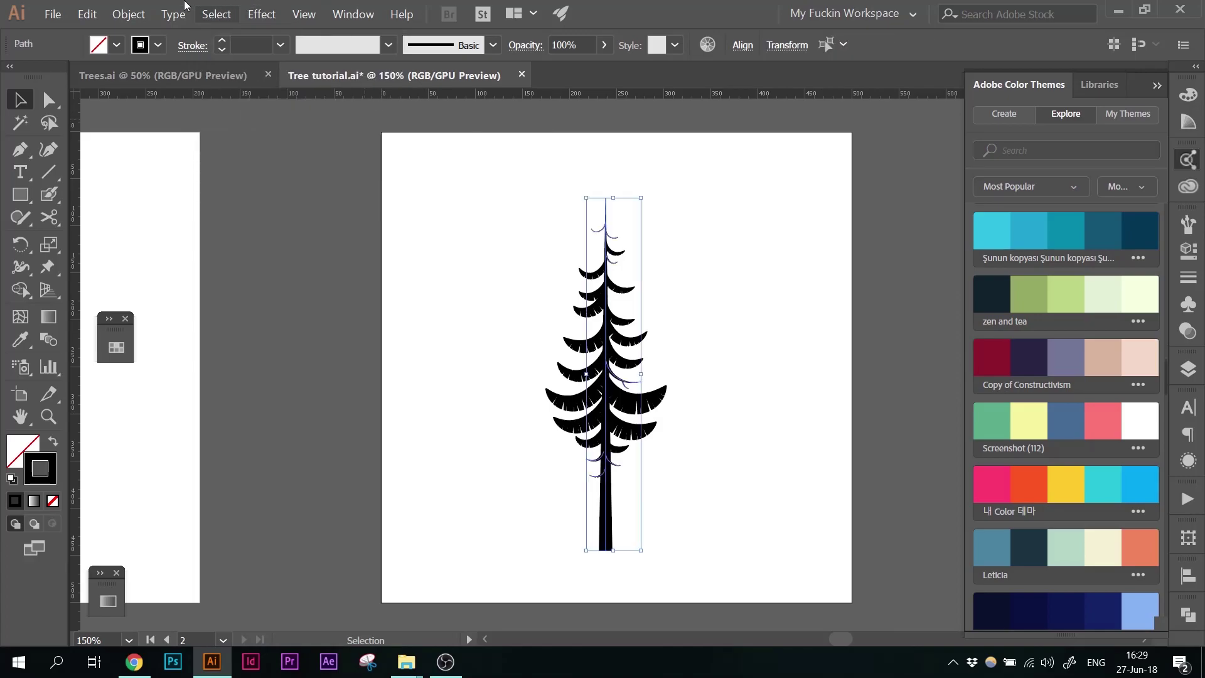
left_click(134, 19)
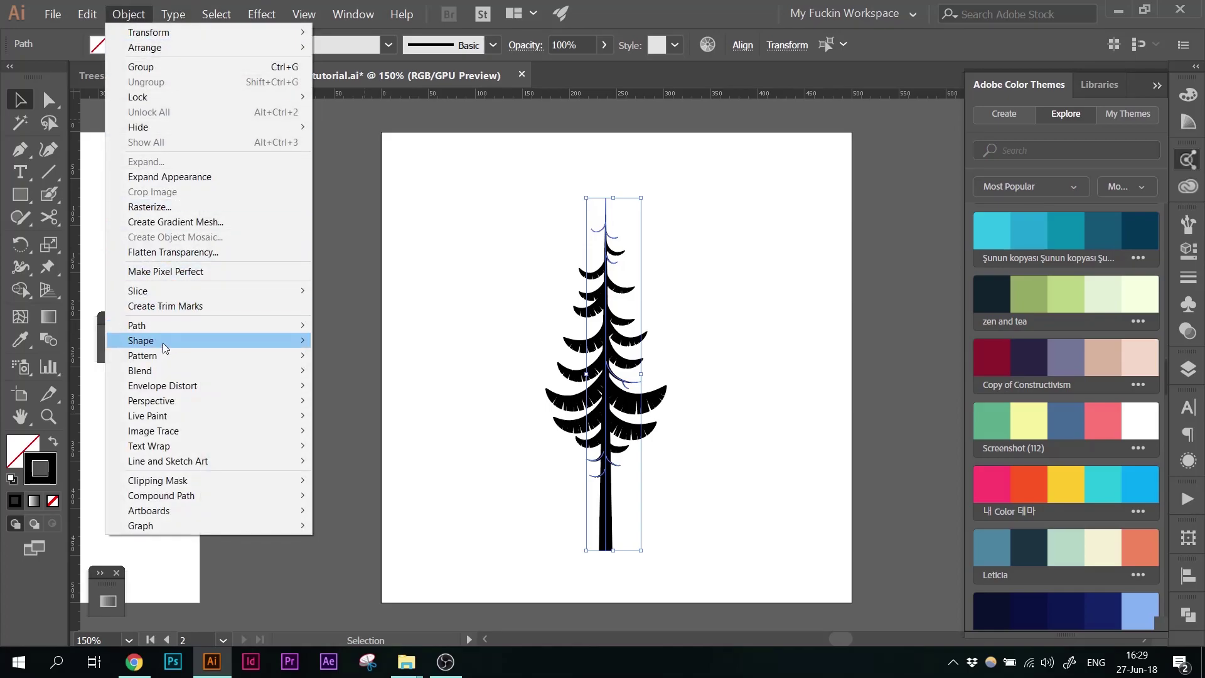
mouse_move(166, 330)
left_click(340, 368)
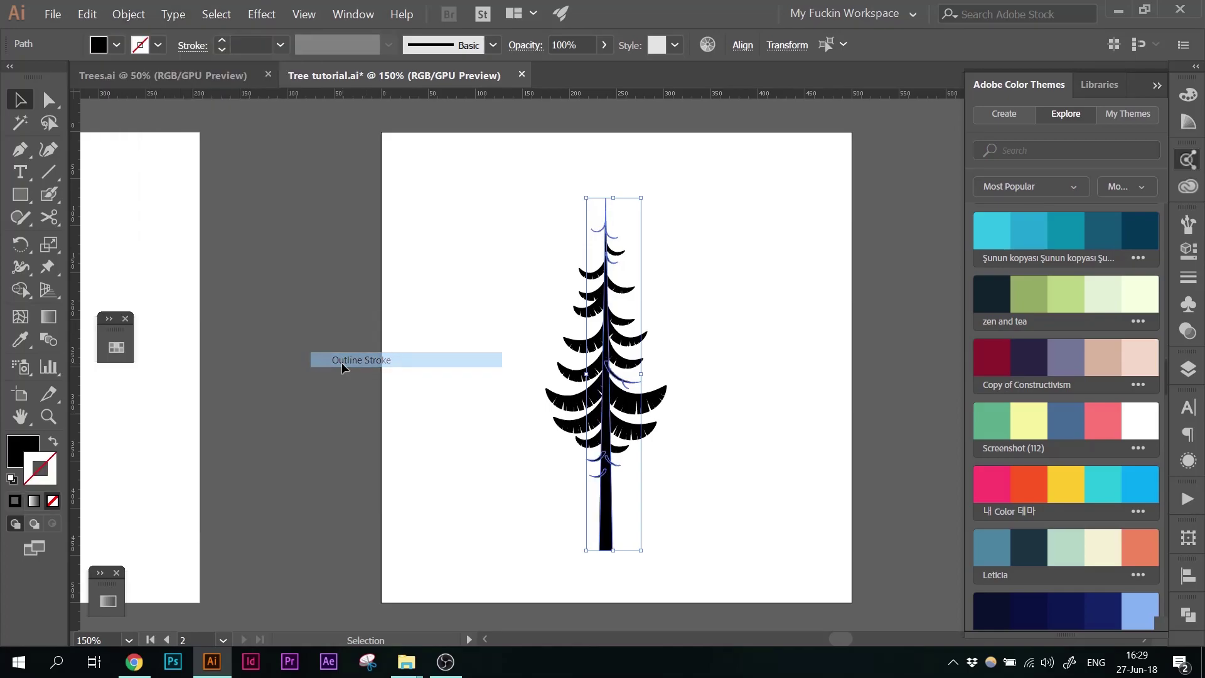
Step: Select the whole outlined tree group and show its colour settings alongside the Color Themes list
mouse_move(511, 149)
left_mouse_down()
mouse_move(682, 564)
mouse_move(707, 588)
left_mouse_up()
key("a")
key("v")
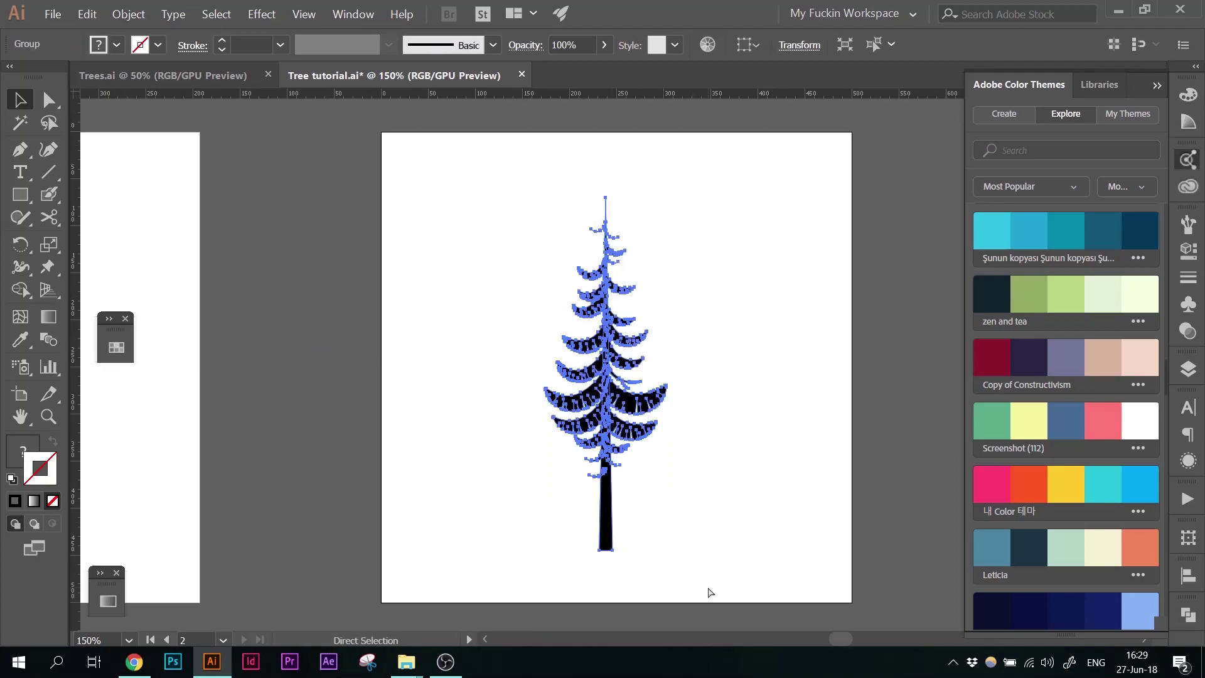
left_click(707, 586)
left_click(653, 412)
key("F6")
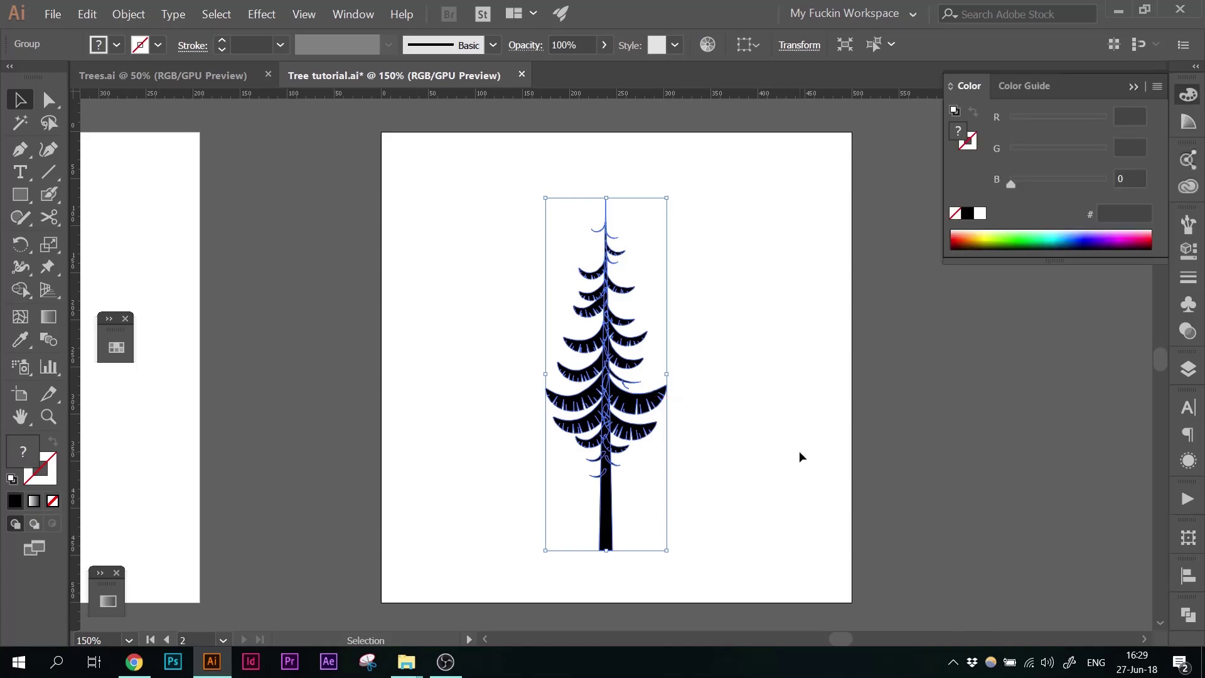
left_click(1188, 160)
Step: Fill the tree with teal 206466, then select the trunk and dry branches inside the group
left_click(1028, 334)
scroll(1087, 356, "down", 1)
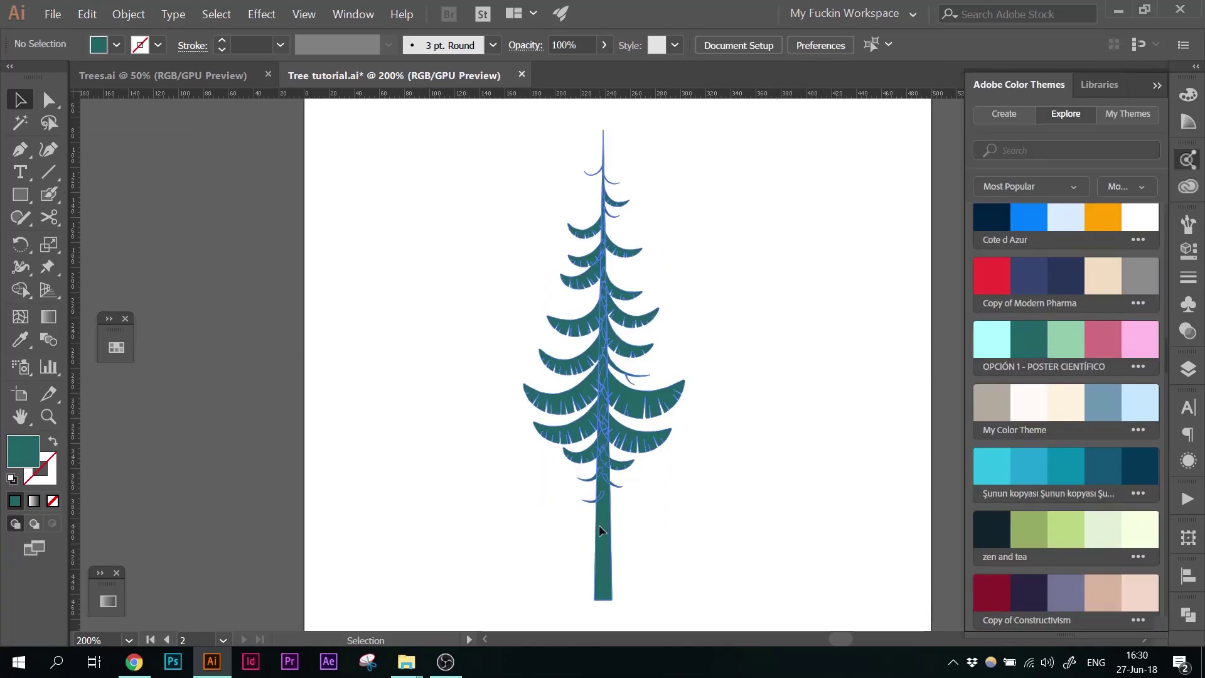
double_click(600, 527)
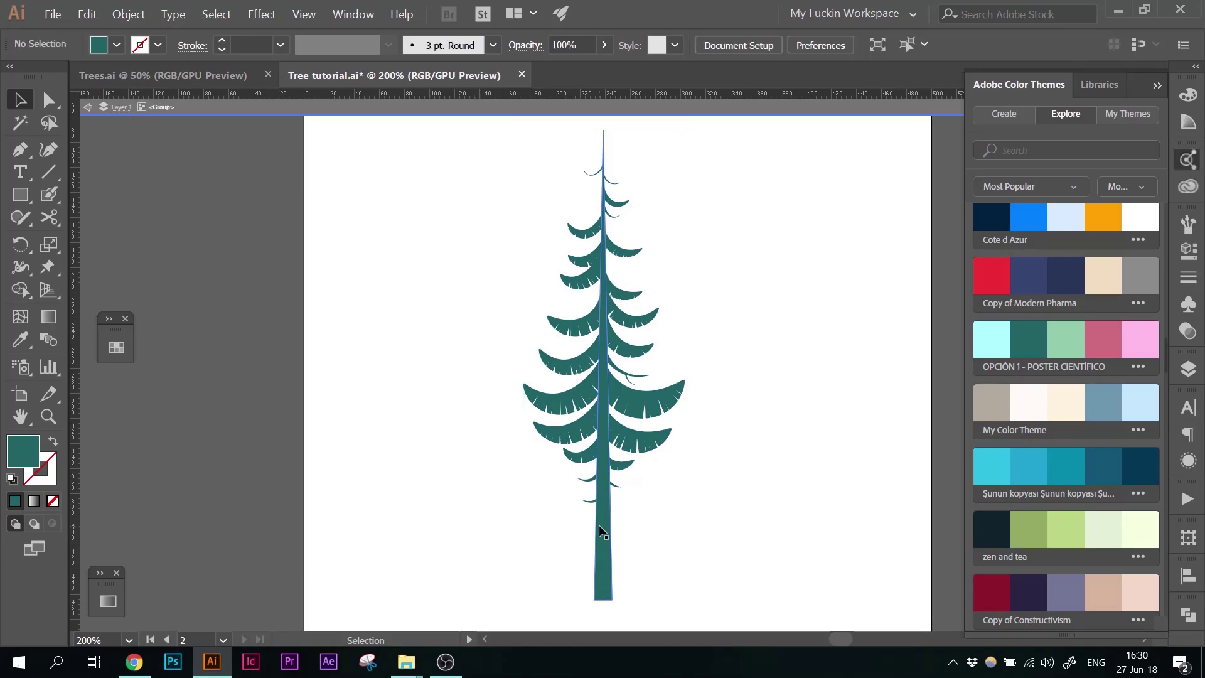
left_click(601, 530)
left_click_drag(631, 524, 631, 525)
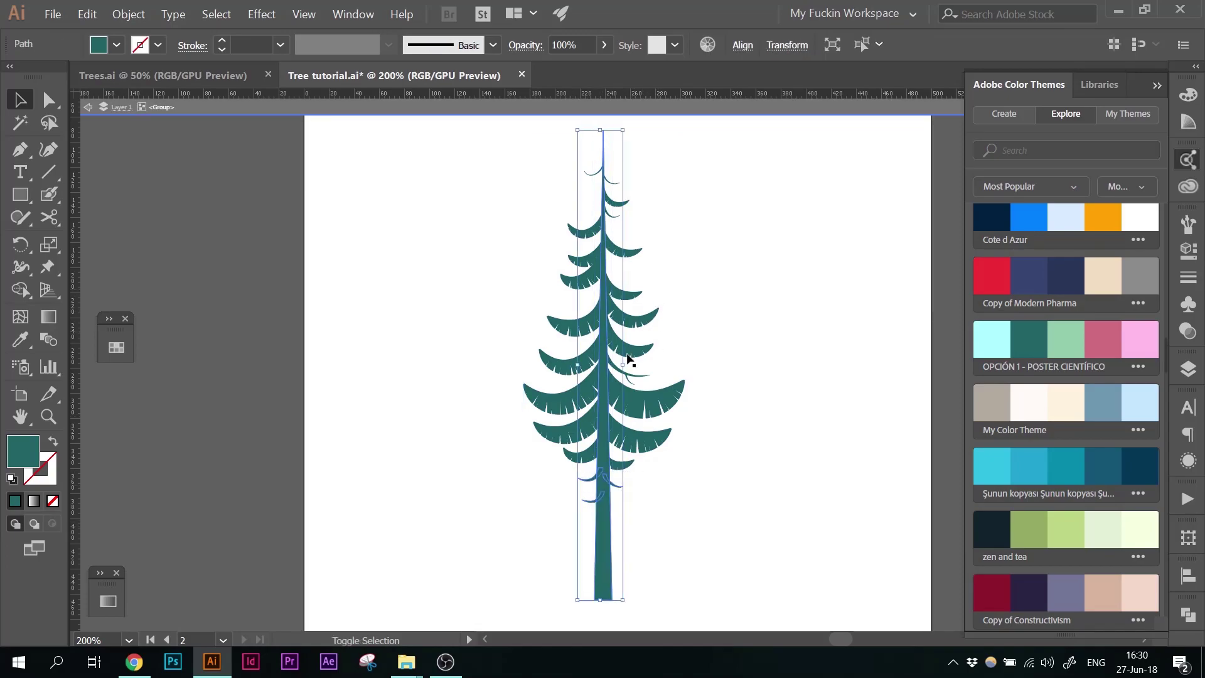
left_click(593, 171, "shift")
scroll(1042, 379, "down", 5)
scroll(1042, 380, "up", 1)
Step: Darken the trunk and dry branches to teal 143d3d by lowering the fill brightness to 28%
double_click(28, 448)
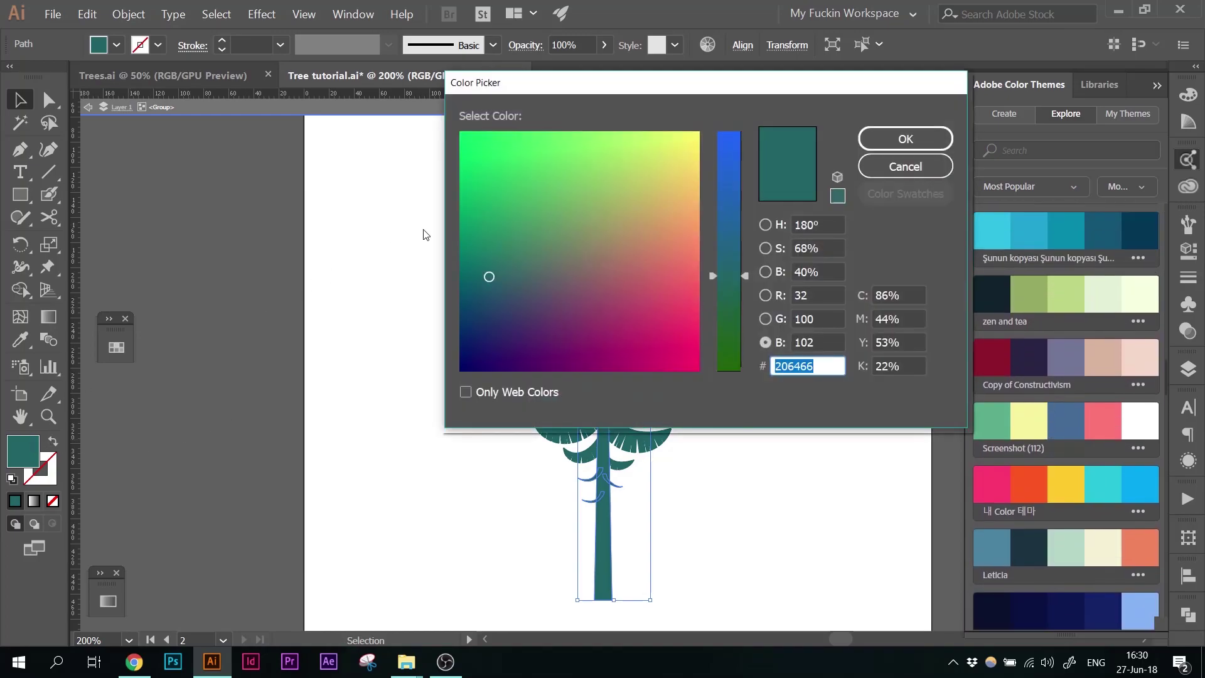
left_click(765, 271)
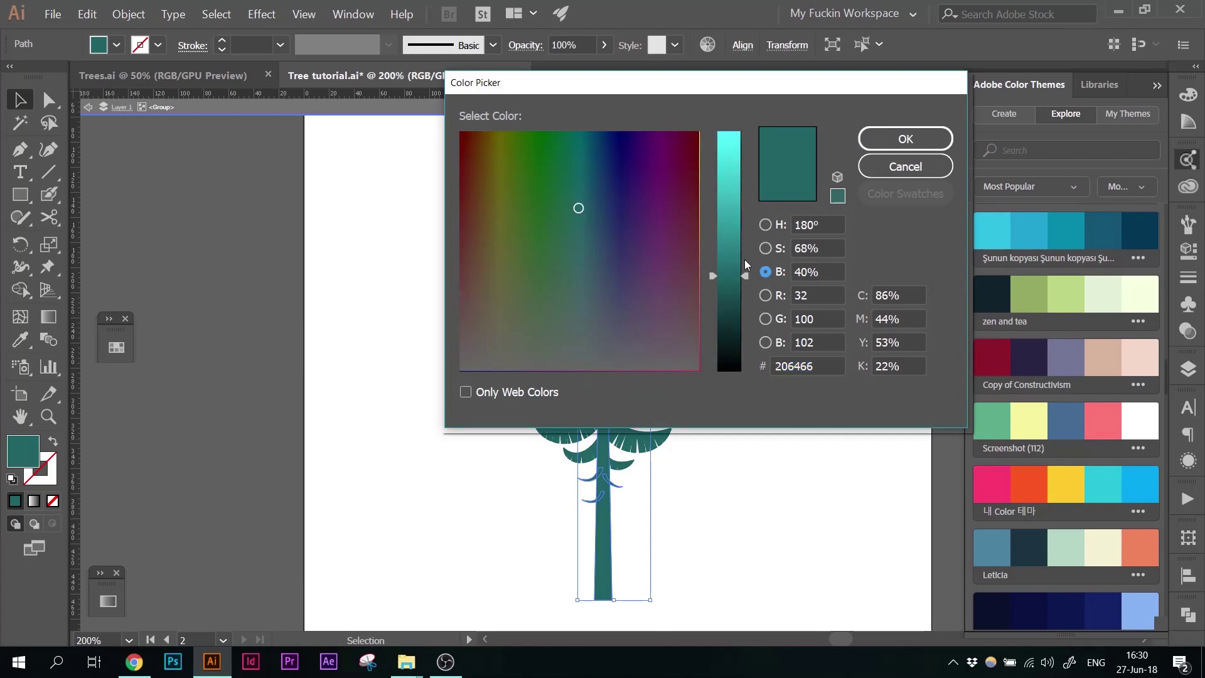
left_click_drag(735, 281, 737, 314)
left_click(888, 138)
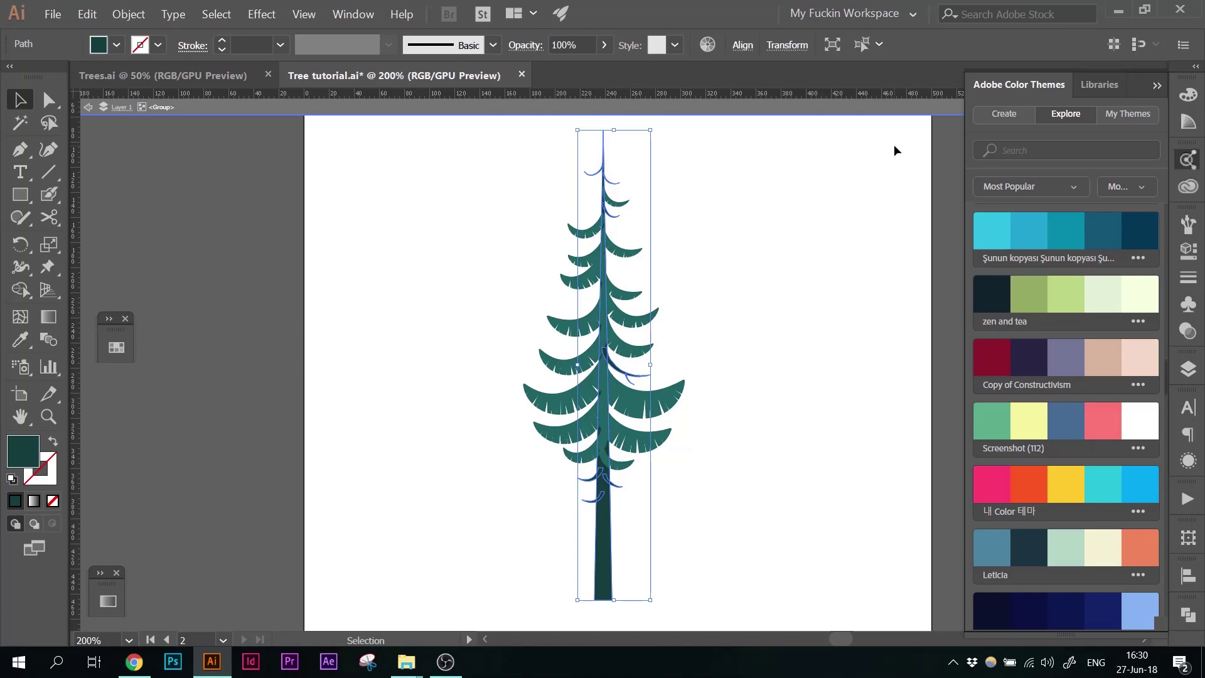
key("ctrl")
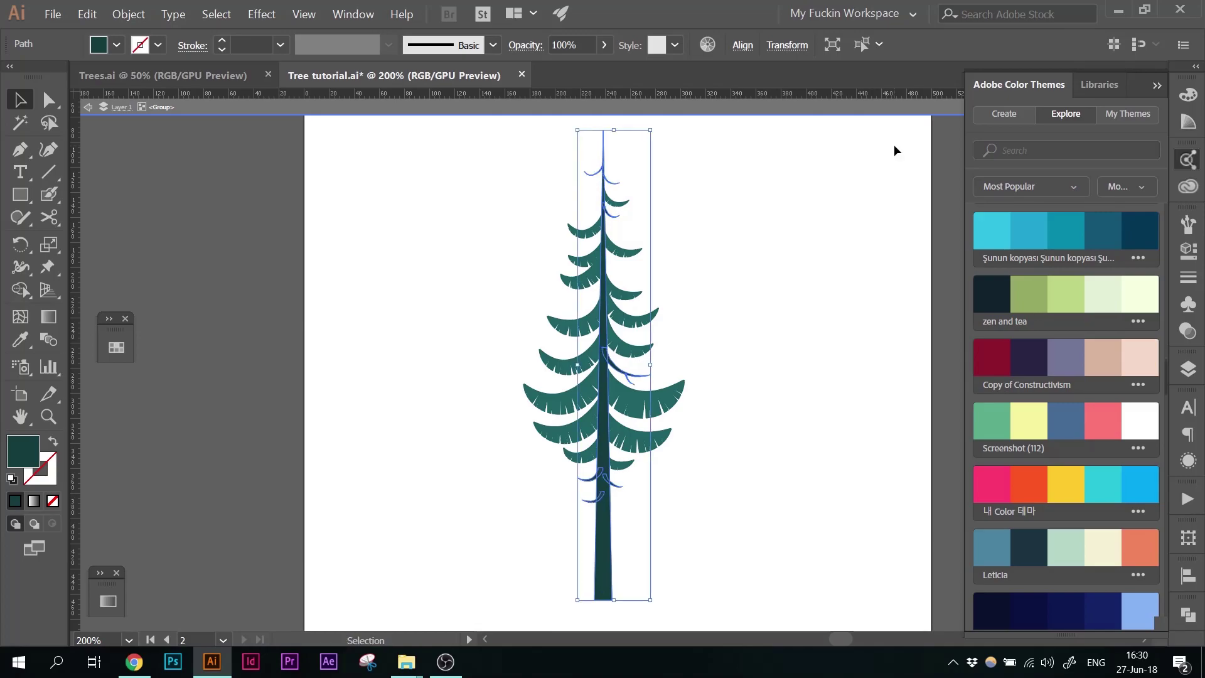
Step: Bring four crescent branches in front of the darker trunk
key("ctrl+=")
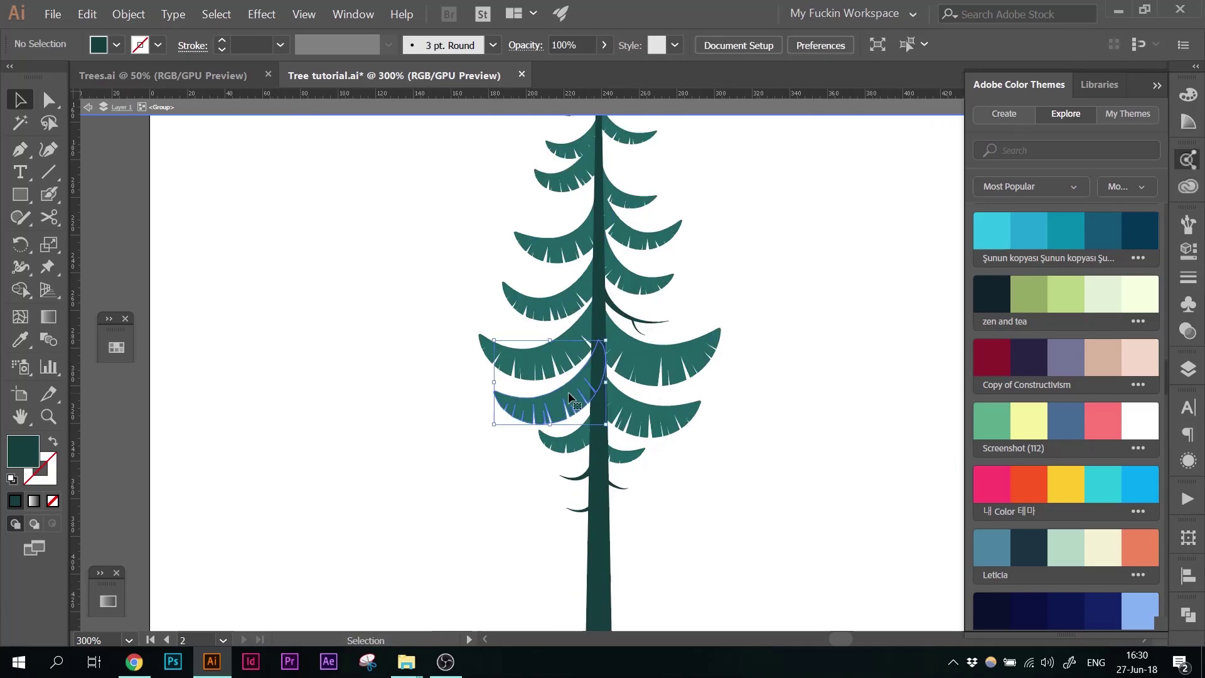
left_click(570, 396)
left_click(633, 286, "shift")
left_click(567, 183, "shift")
left_click(623, 466, "shift")
scroll(740, 432, "up", 3)
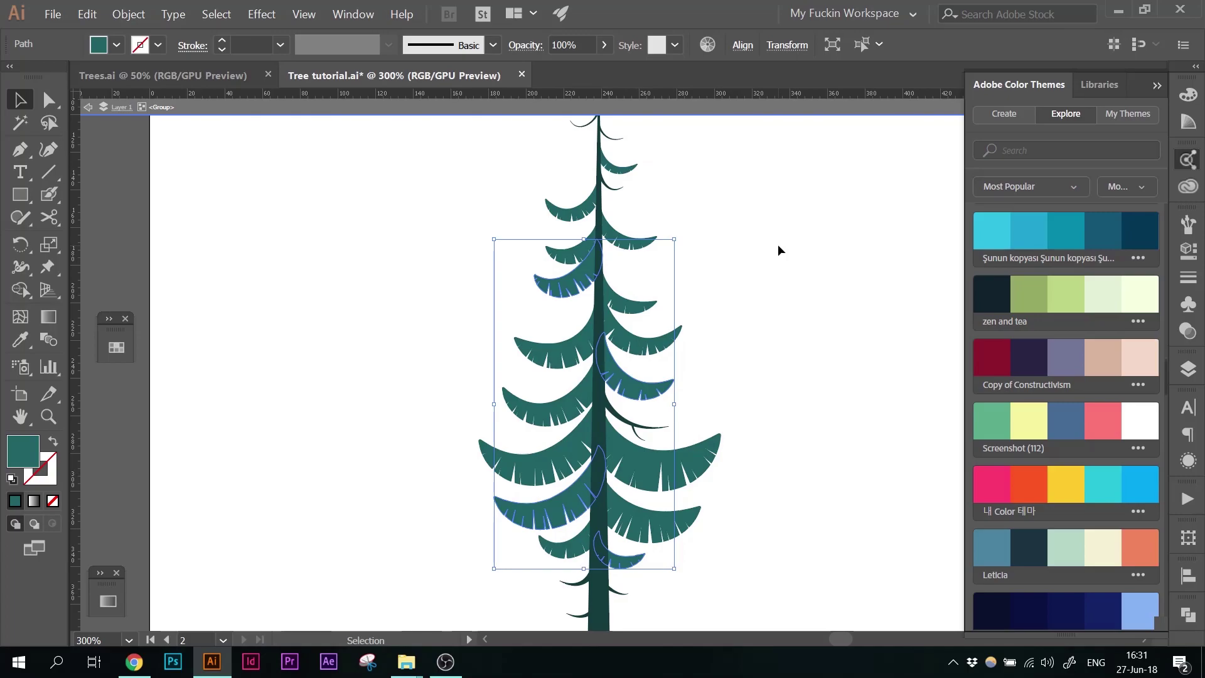
key("ctrl")
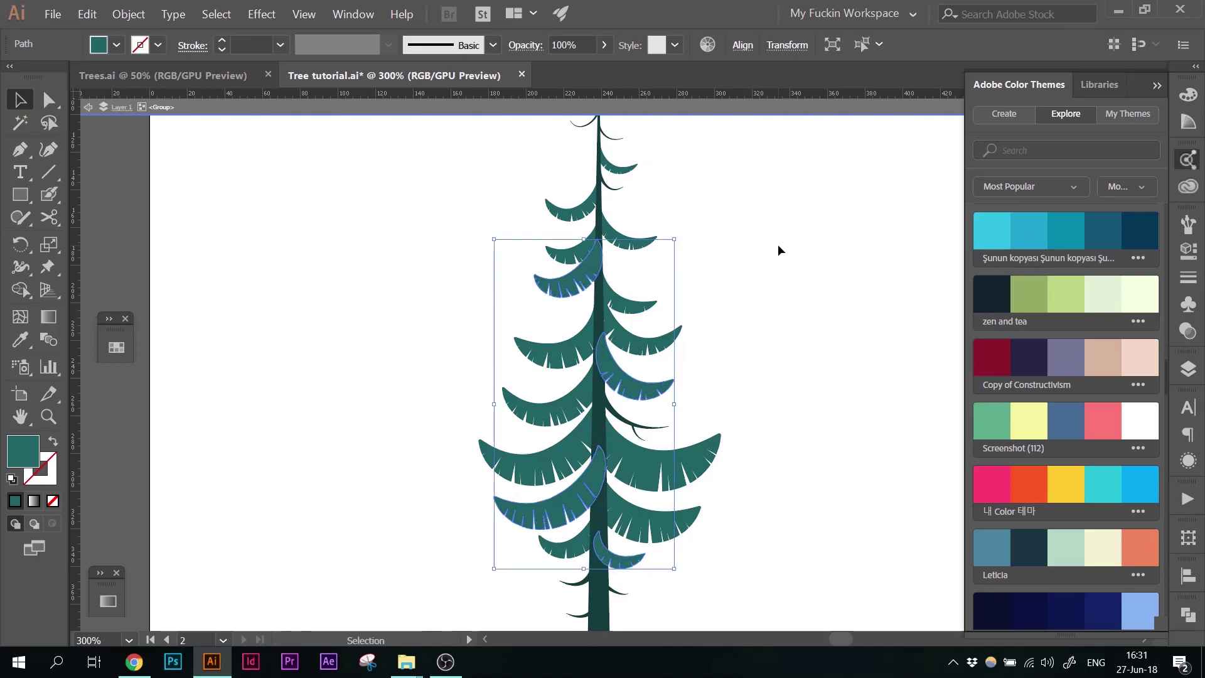
left_click(778, 244)
Step: Nudge a small upper branch slightly and check the branch right of the trunk
left_click_drag(588, 273, 591, 273)
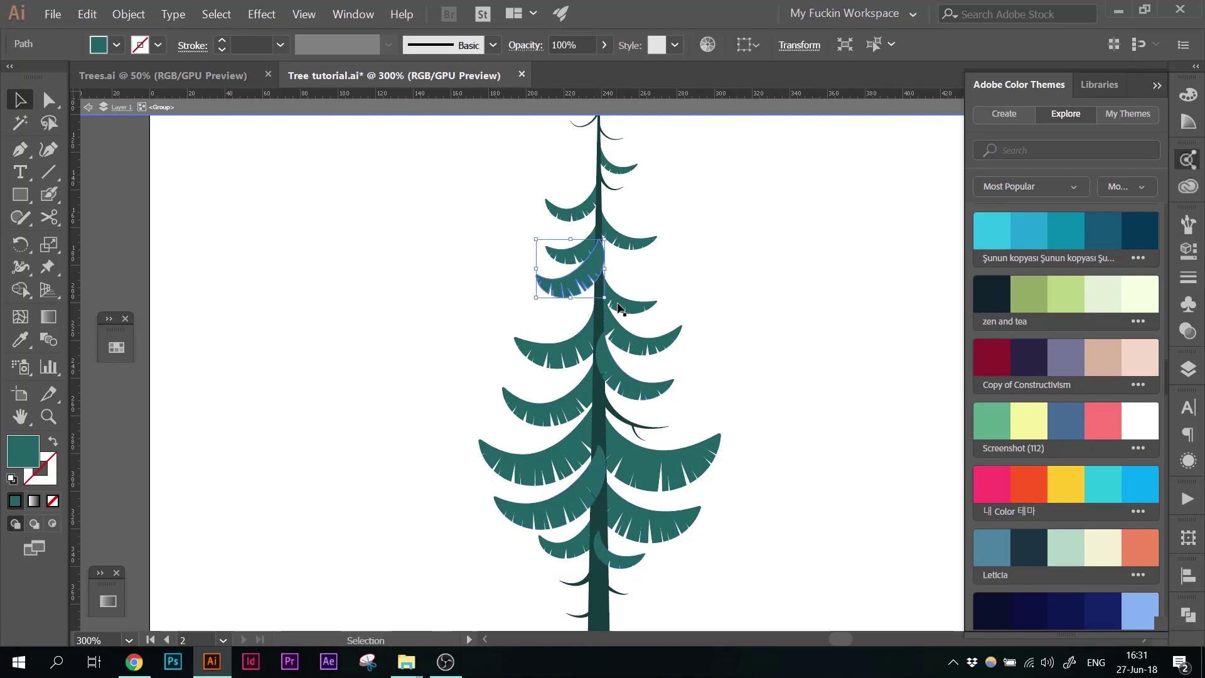
left_click(639, 381)
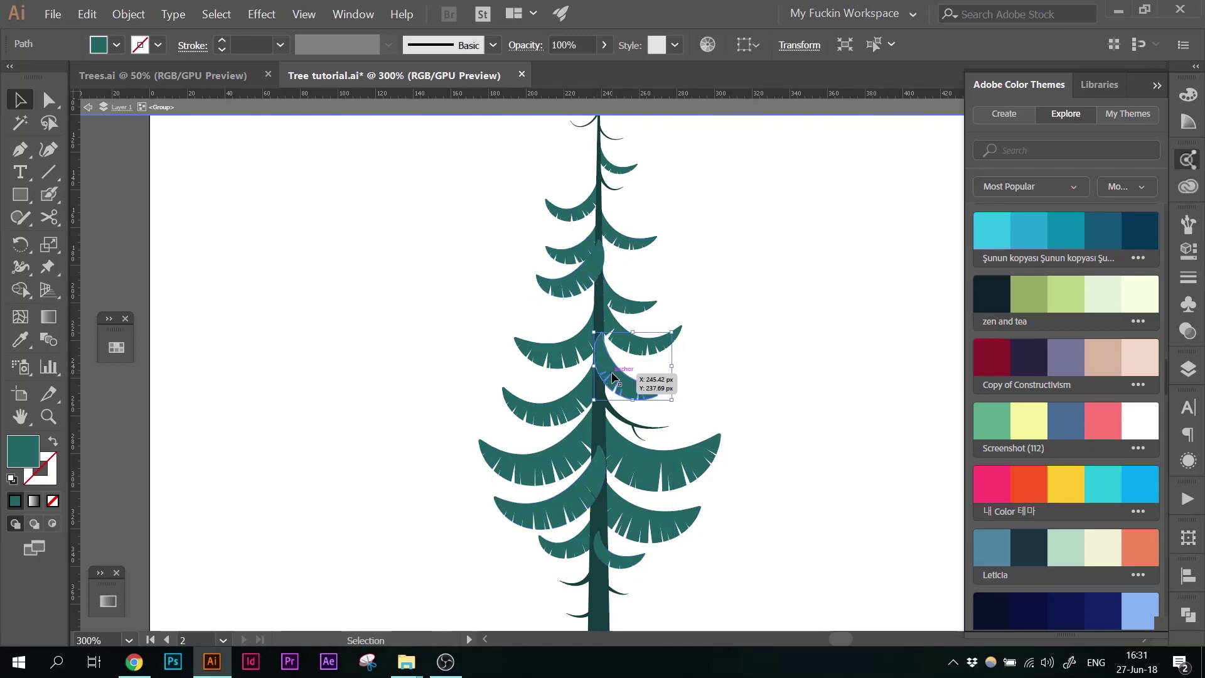
left_click(716, 373)
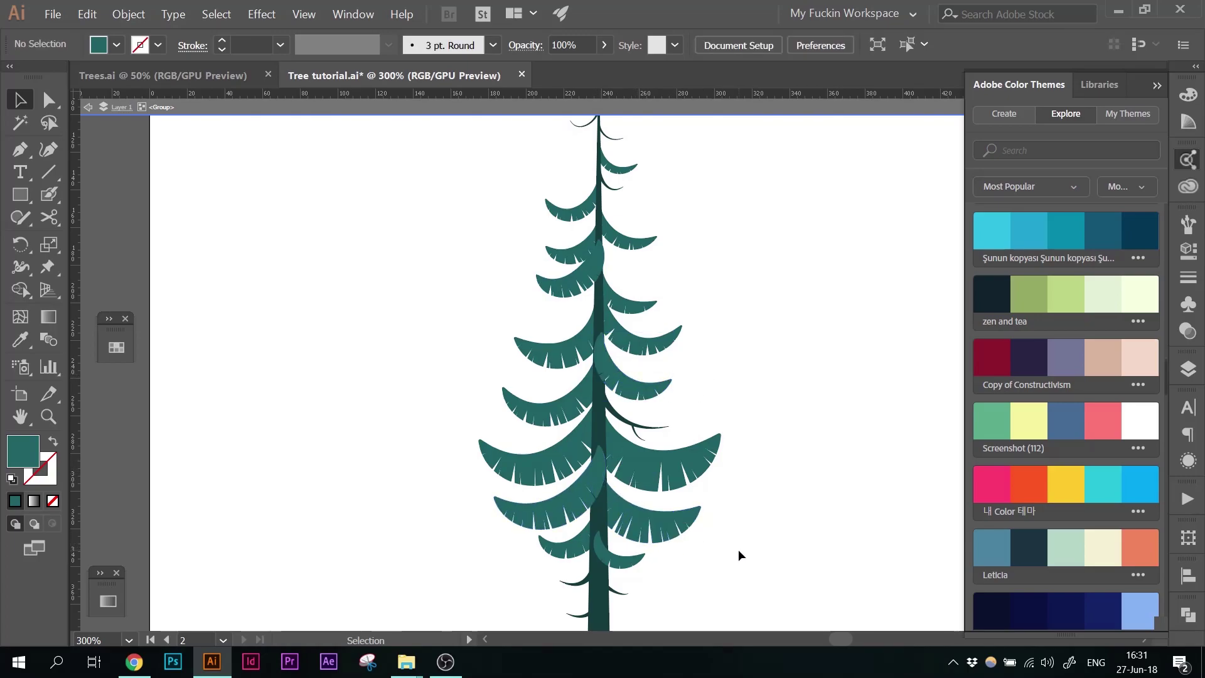
scroll(733, 391, "down", 3)
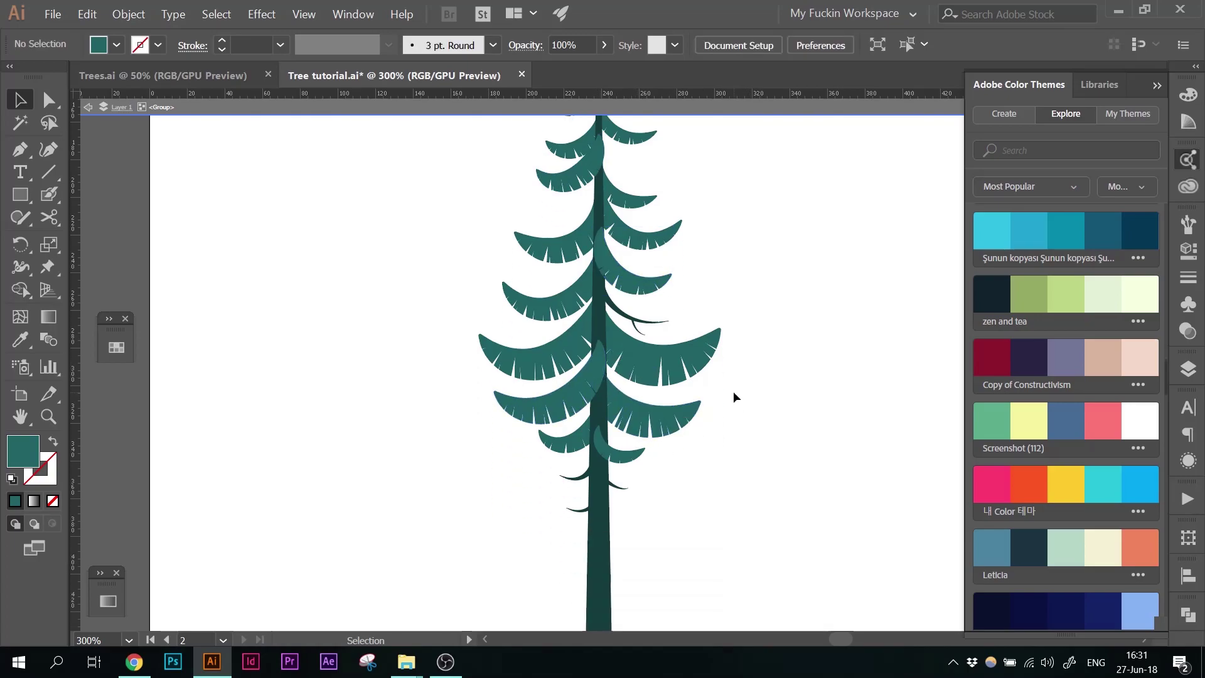
Step: Raise the small upper-left branch about 3.6 px along the trunk and exit isolation mode
key("ctrl+minus")
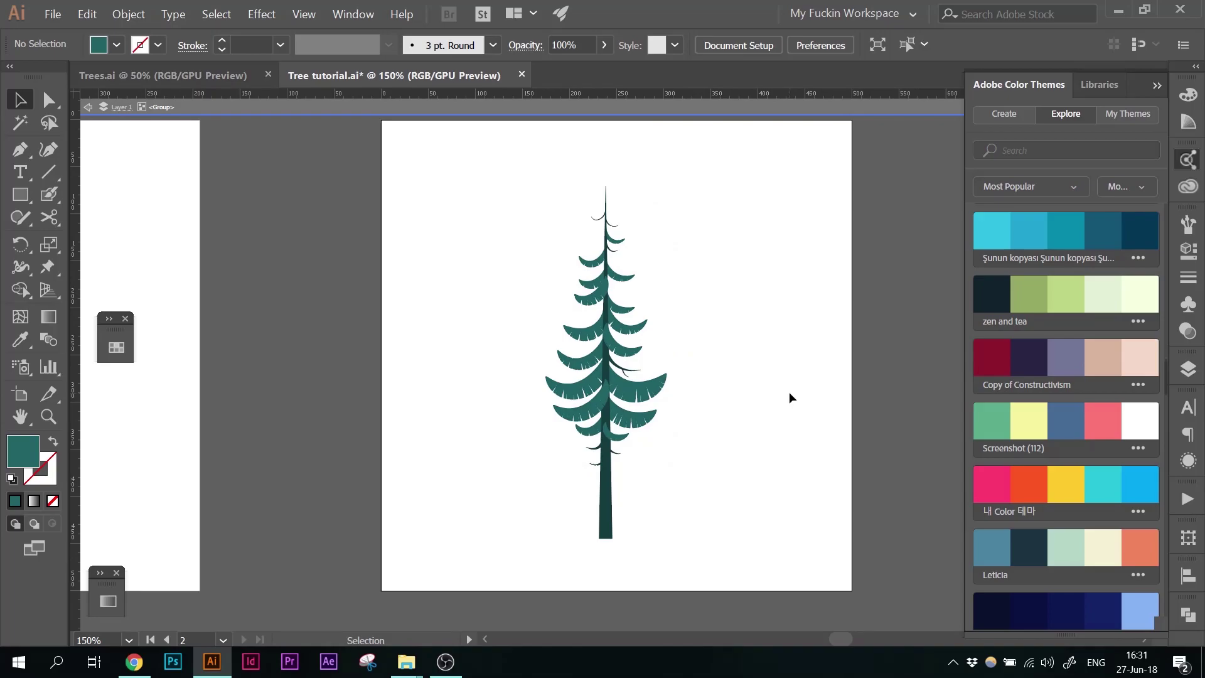
key("ctrl+equal")
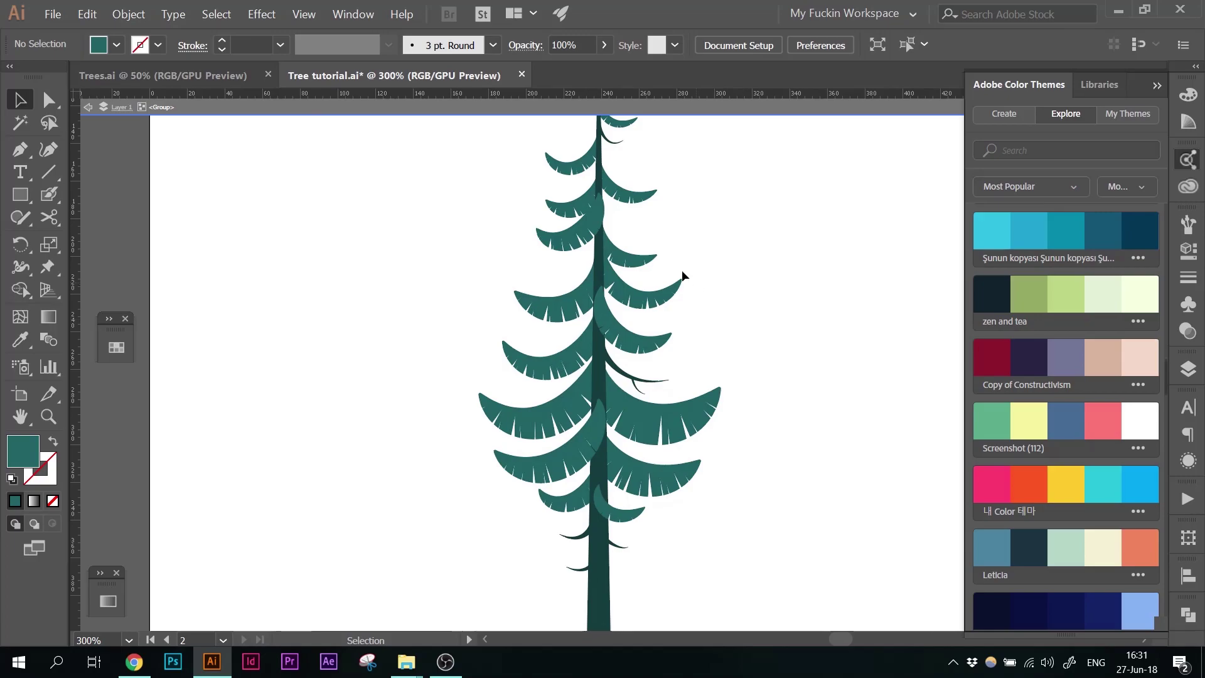
left_click(595, 234)
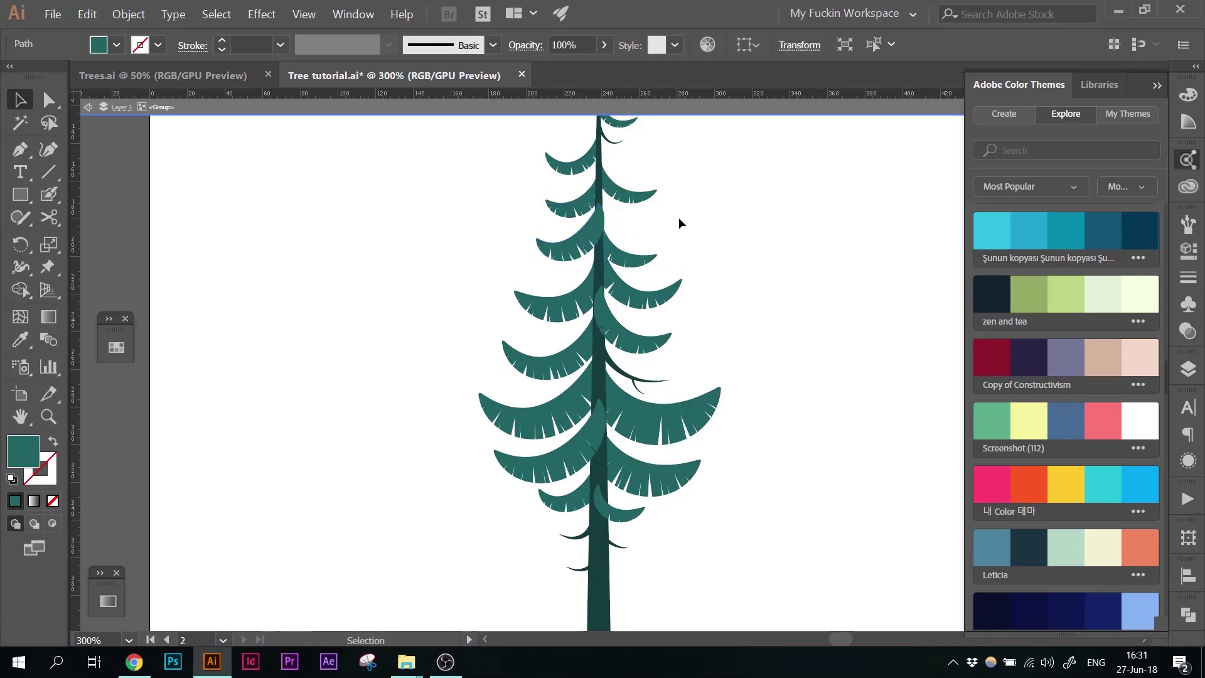
left_click(709, 232)
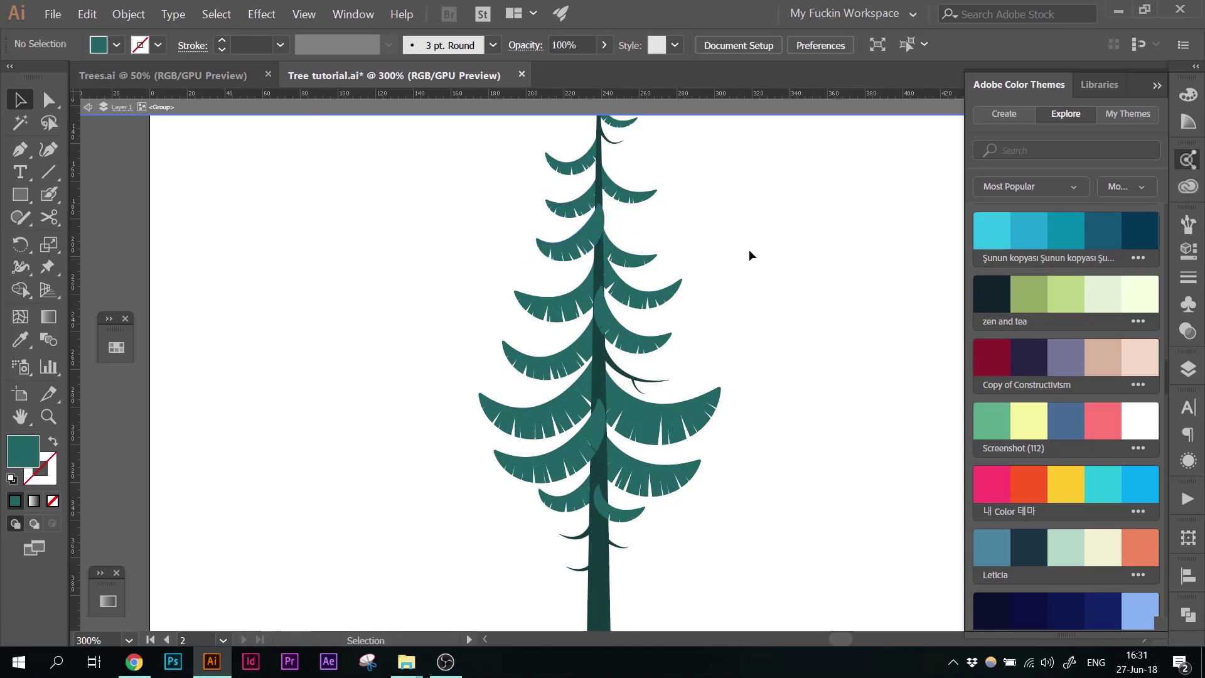
left_click(590, 241)
left_click(717, 245)
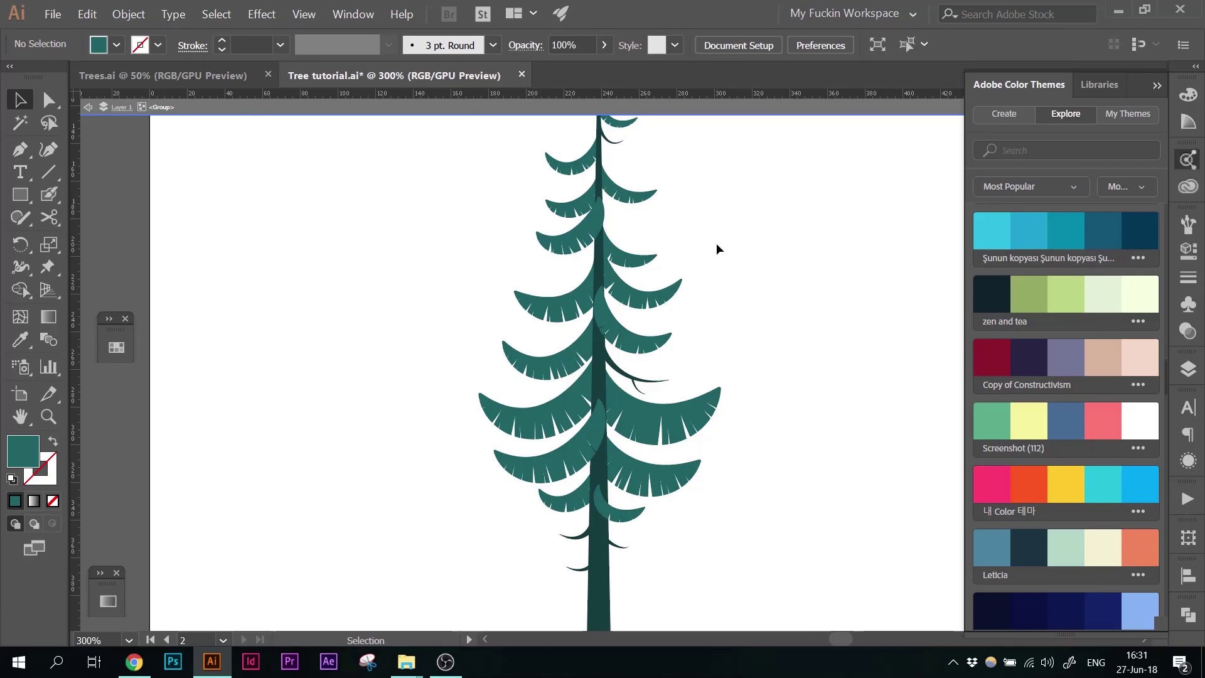
key("ctrl+minus")
key("Escape")
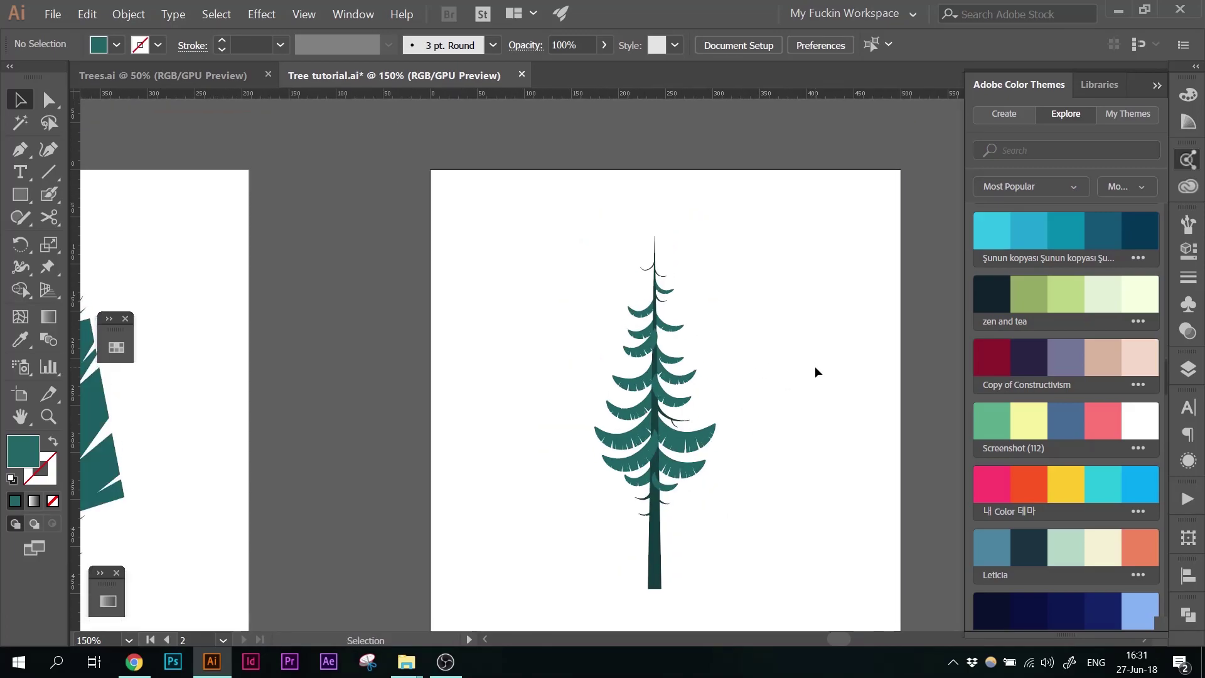
Step: Drag the finished spruce onto the artboard, left of the two teal trees
scroll(814, 367, "down", 2)
key("space")
left_click_drag(512, 374, 657, 382)
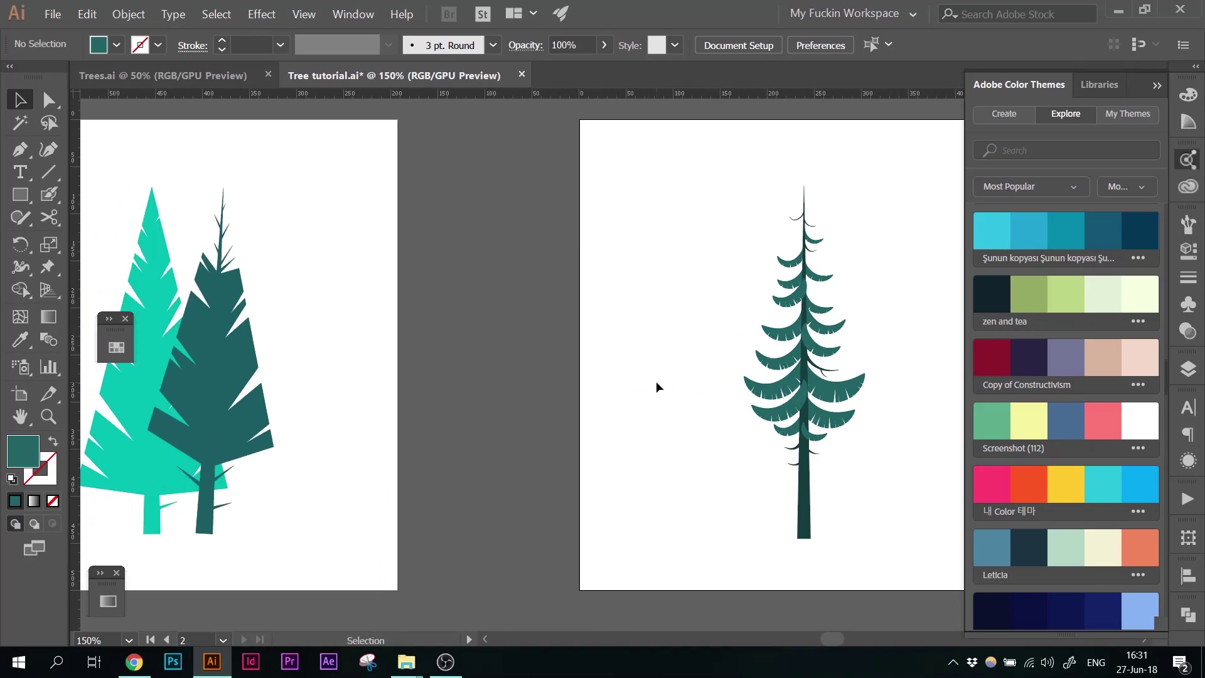
left_click(774, 373)
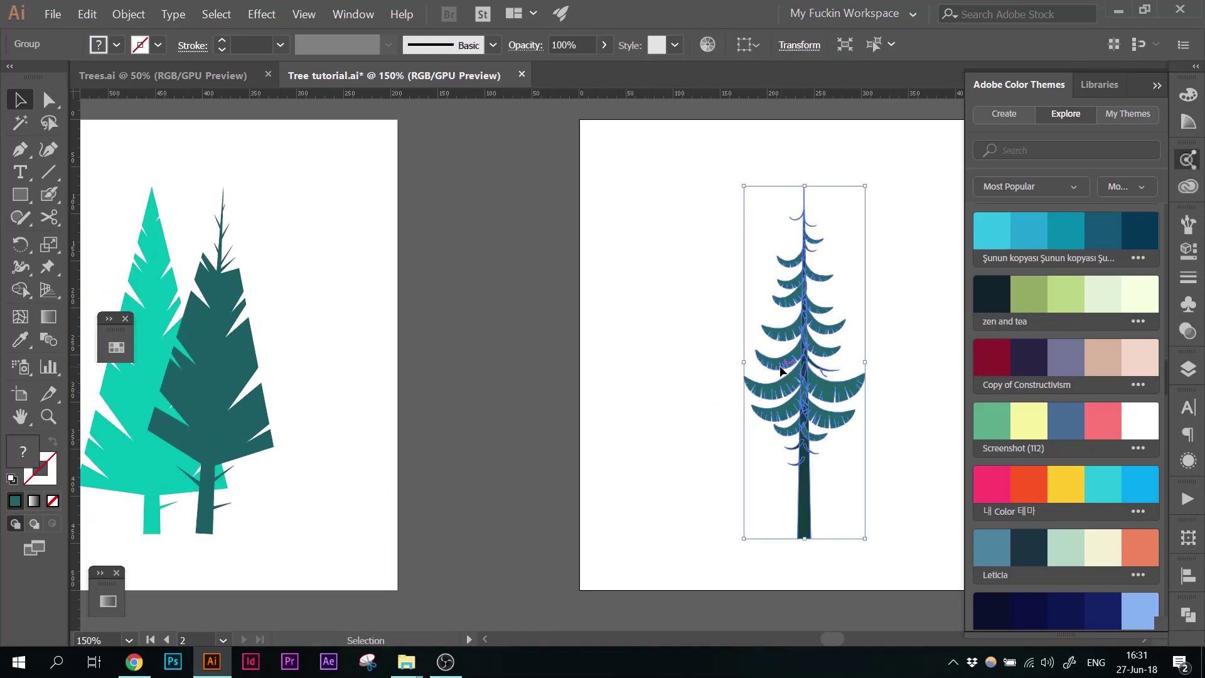
left_click_drag(773, 373, 279, 271)
left_click(340, 202)
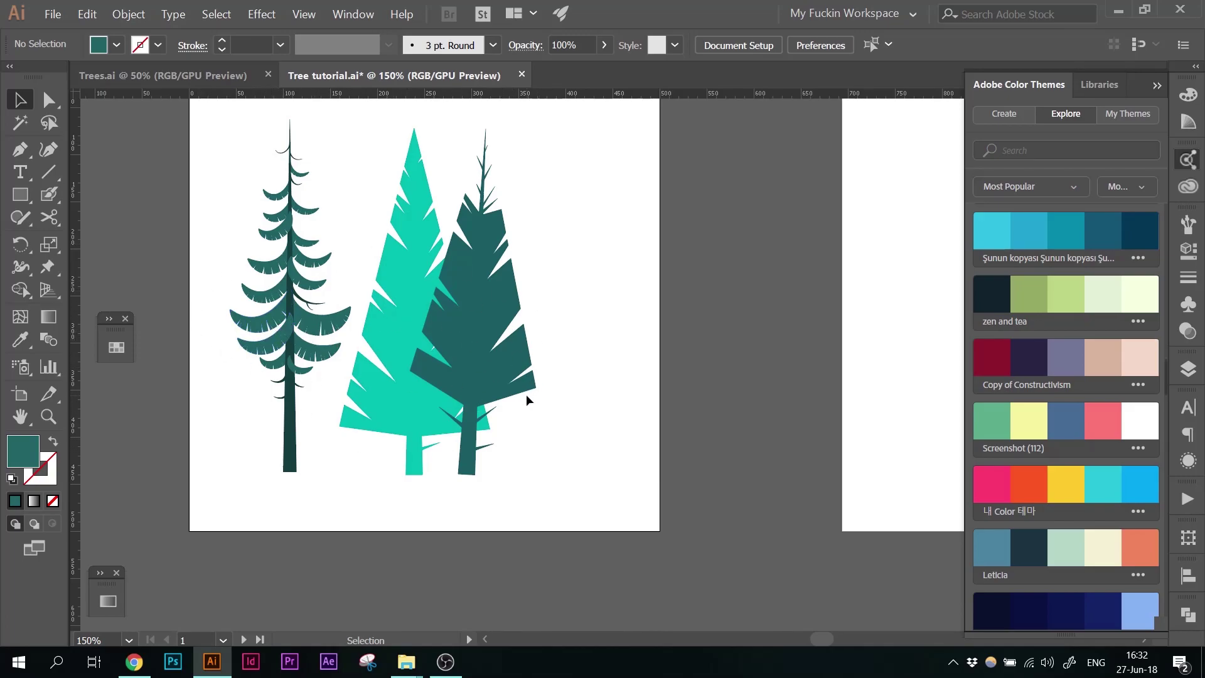
Step: Check the layout by selecting the two teal trees, then the spruce
left_click_drag(367, 185, 517, 284)
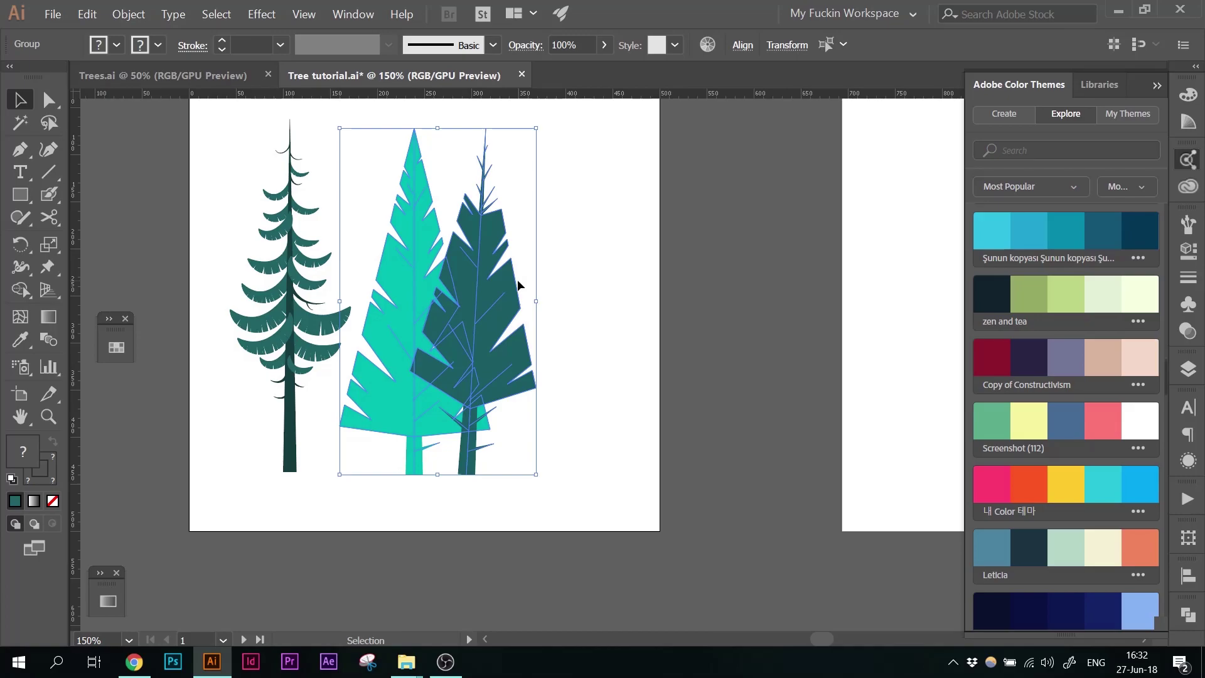
left_click(552, 231)
left_click(290, 298)
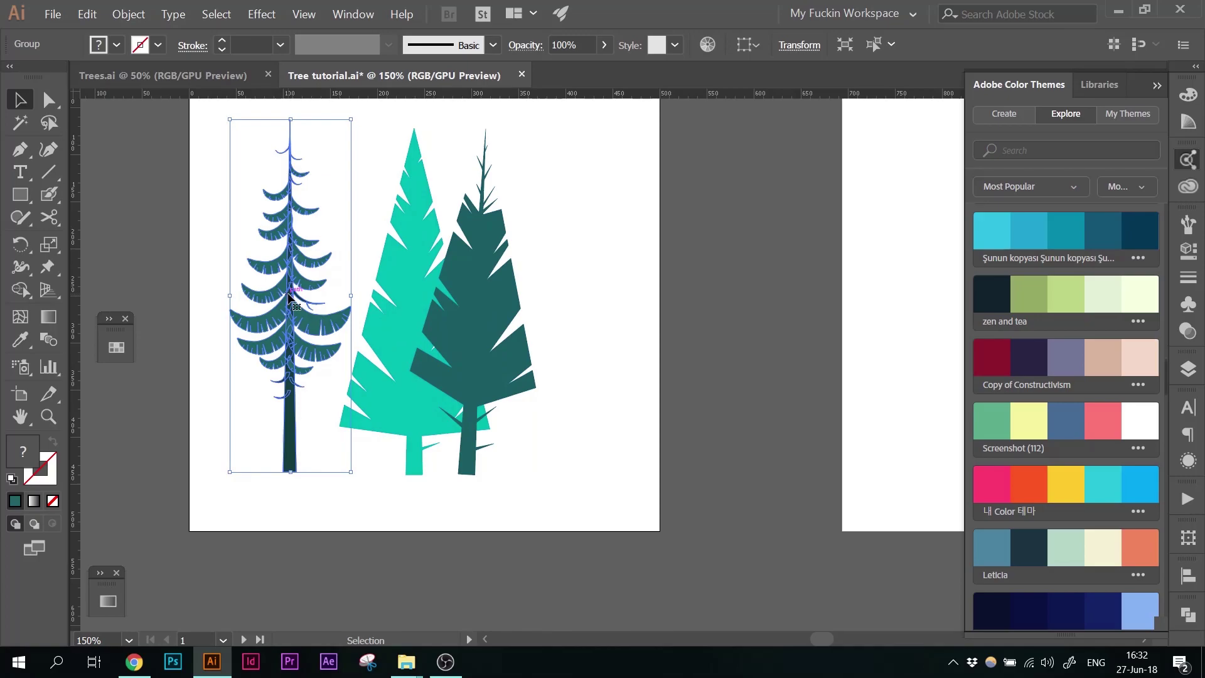
left_click(213, 218)
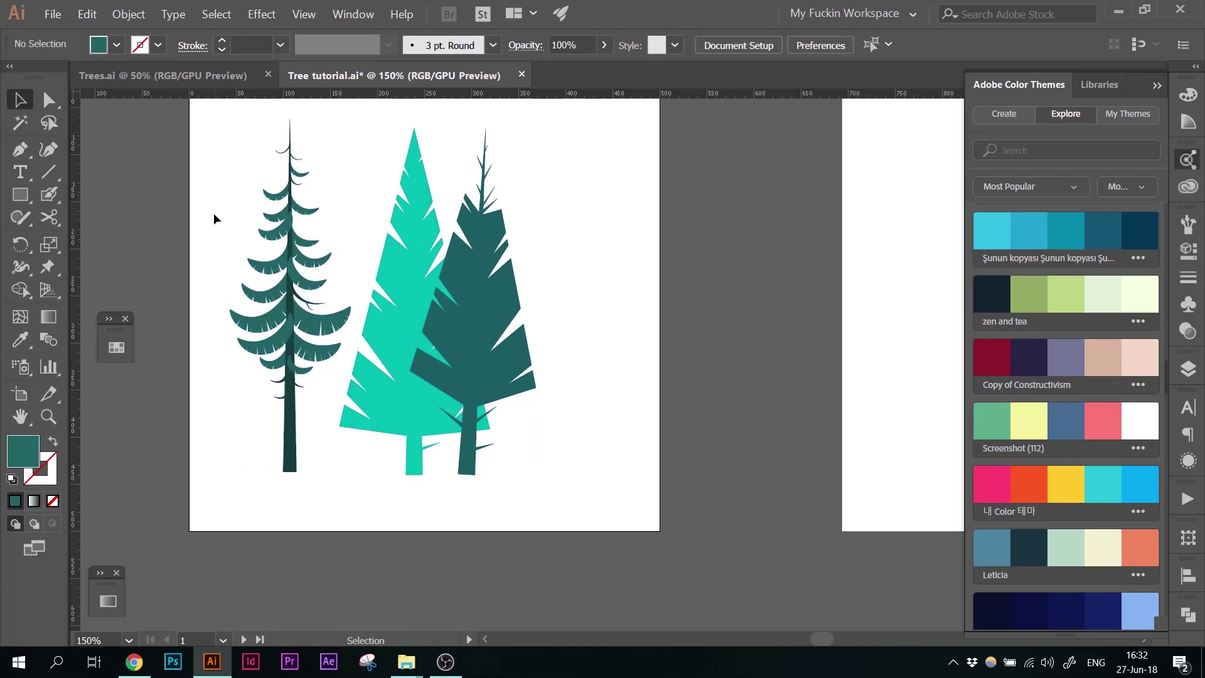